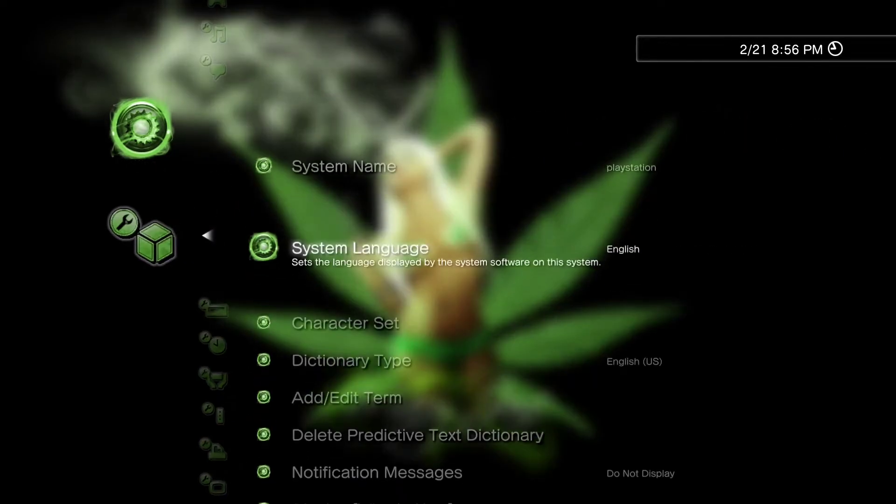
pyautogui.press('Down')
pyautogui.press('Down')
pyautogui.press('Down')
pyautogui.press('Down')
pyautogui.press('Down')
pyautogui.press('Down')
pyautogui.press('Down')
pyautogui.press('Down')
pyautogui.press('Down')
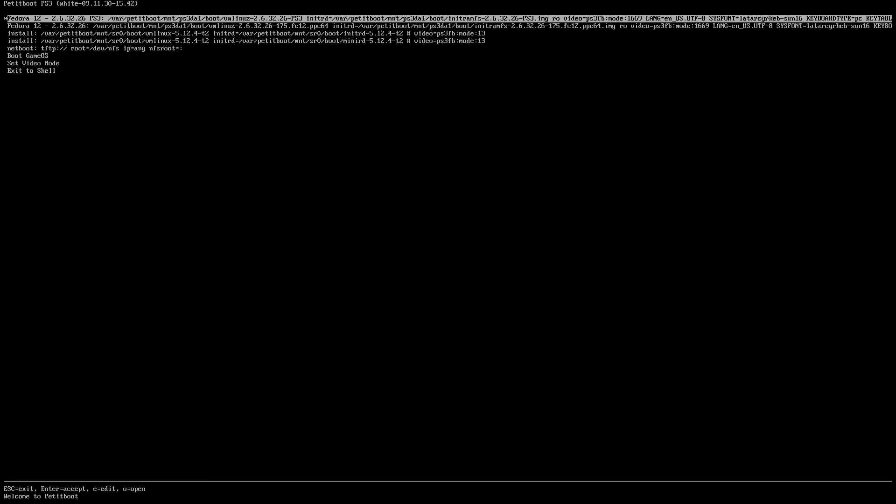
# - Browse the Petitboot entries, then boot the first Fedora 12 - 2.6.32.26 PS3 kernel
pyautogui.press('Down')
pyautogui.press('Down')
pyautogui.press('Down')
pyautogui.press('Down')
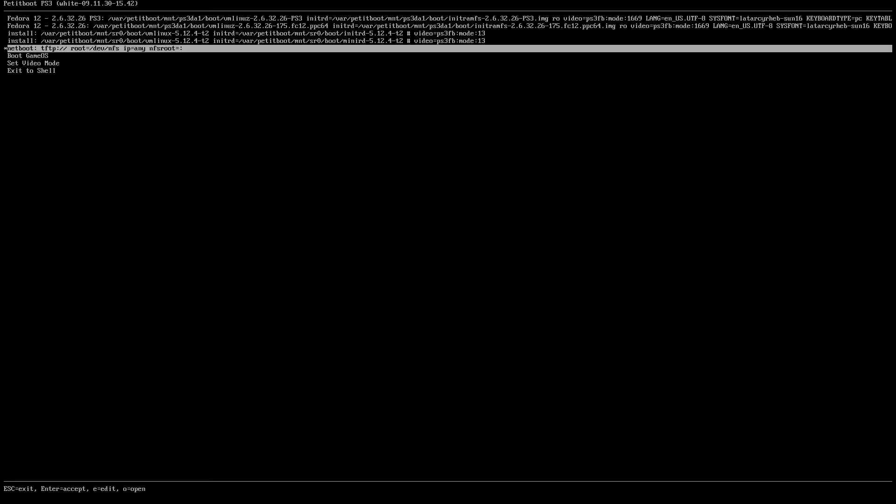
pyautogui.press('Up')
pyautogui.press('Up')
pyautogui.press('Up')
pyautogui.press('Up')
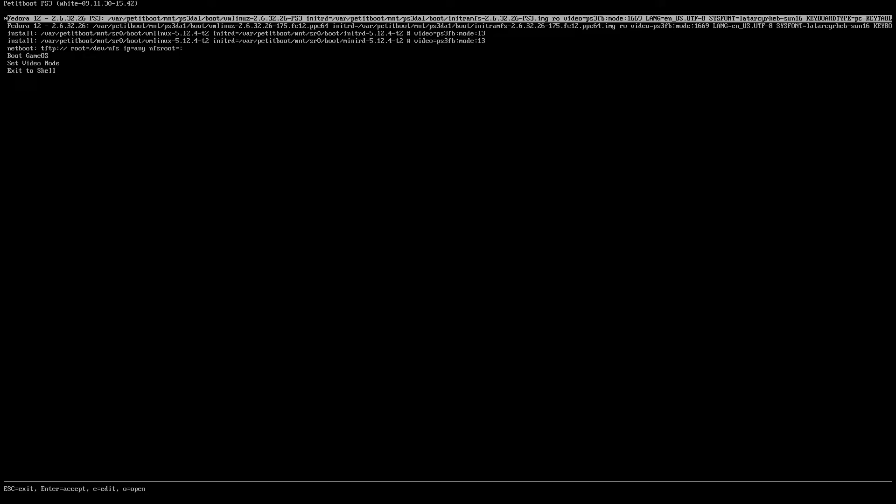
pyautogui.press('Down')
pyautogui.press('Down')
pyautogui.press('Down')
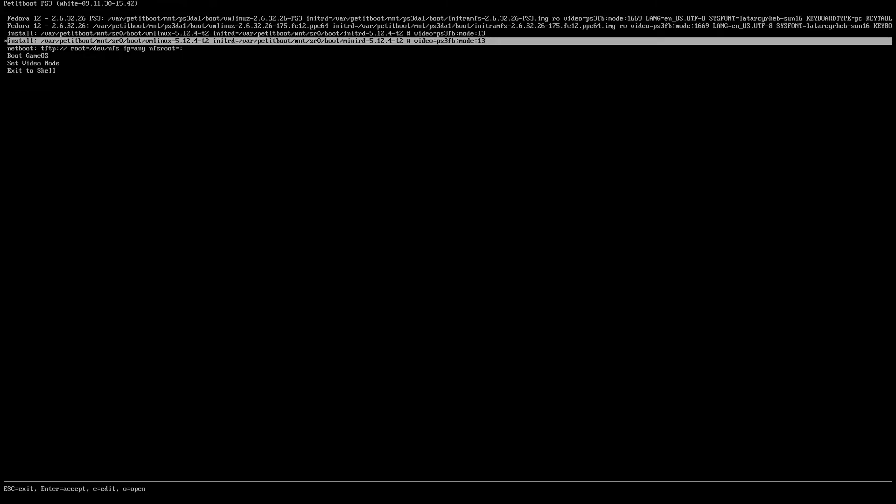
pyautogui.press('Up')
pyautogui.press('Up')
pyautogui.press('Down')
pyautogui.press('Down')
pyautogui.press('Up')
pyautogui.press('Up')
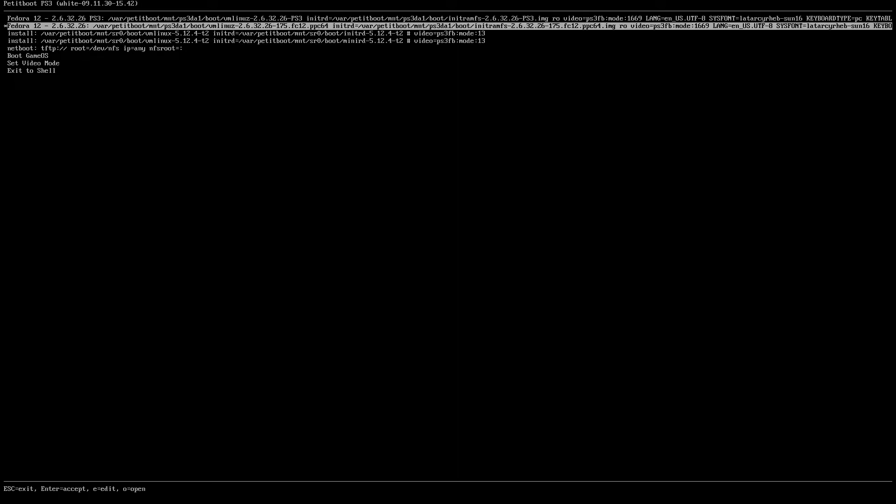
pyautogui.press('Down')
pyautogui.press('Down')
pyautogui.press('Up')
pyautogui.press('Up')
pyautogui.press('Up')
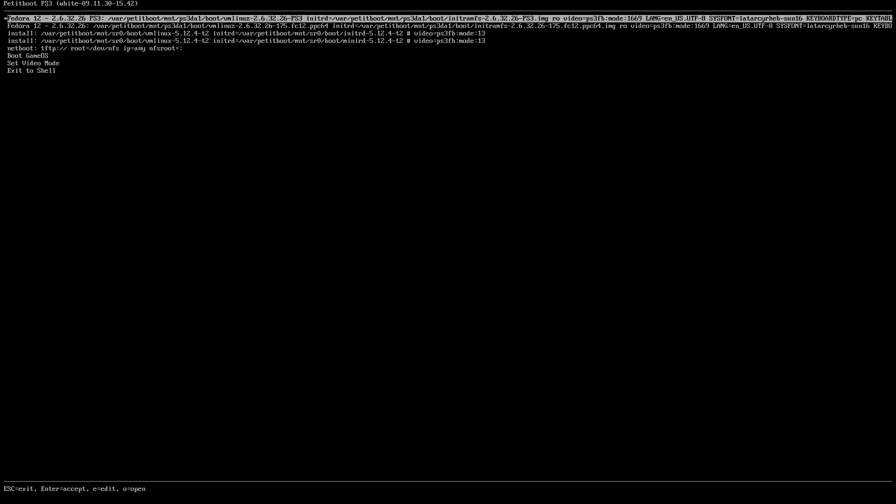
pyautogui.press('Return')
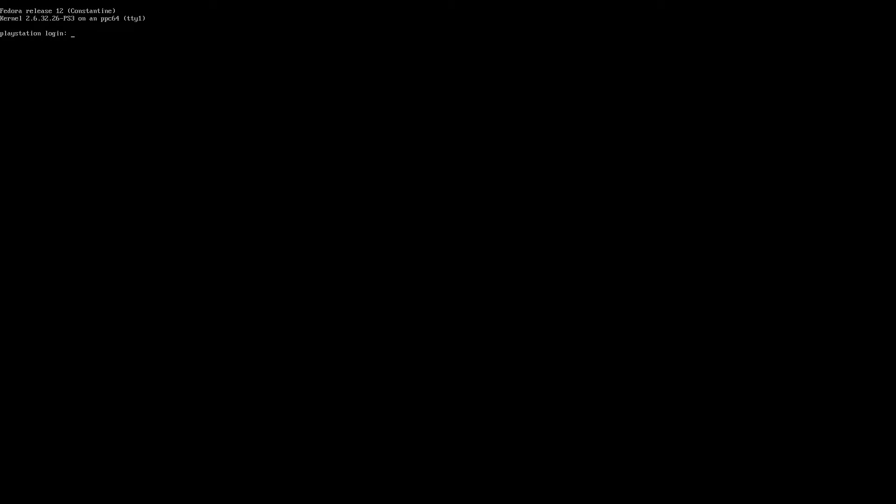
# - Log in with the user account and run startx to launch the graphical desktop
pyautogui.write('ps3')
pyautogui.press('Return')
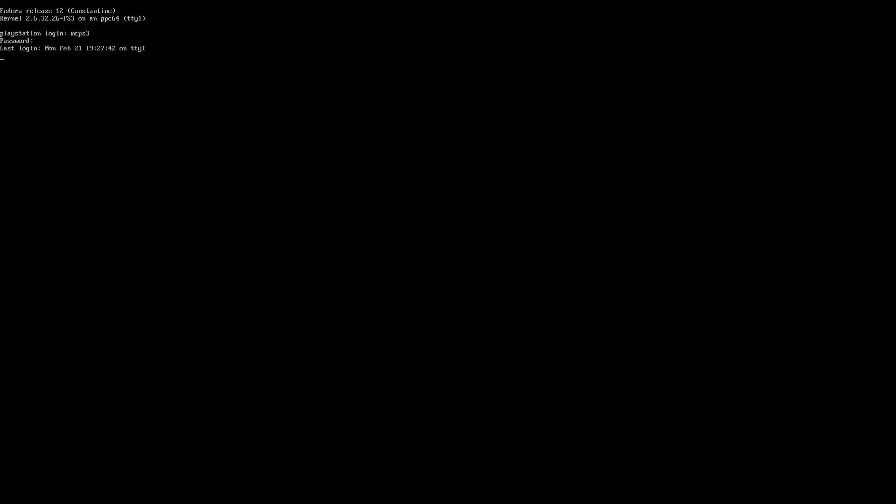
pyautogui.write('startx')
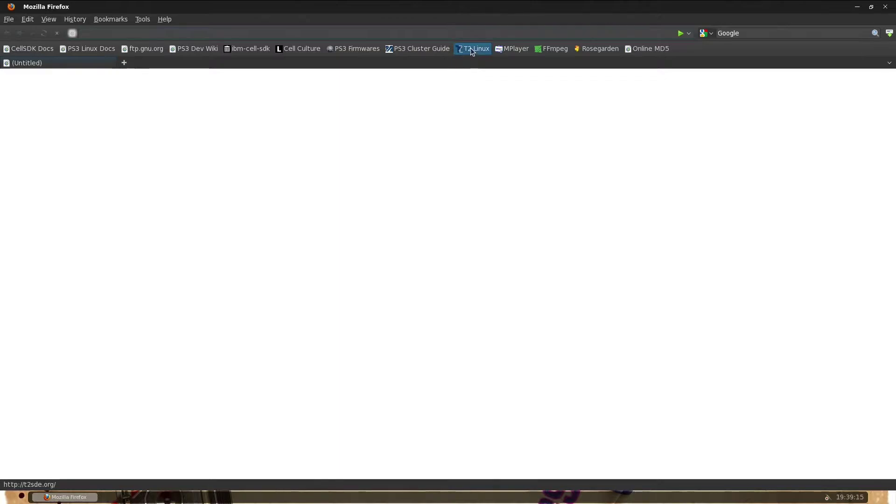
# - Load t2sde.org from the T2 Linux bookmark in the toolbar
pyautogui.click(472, 48)
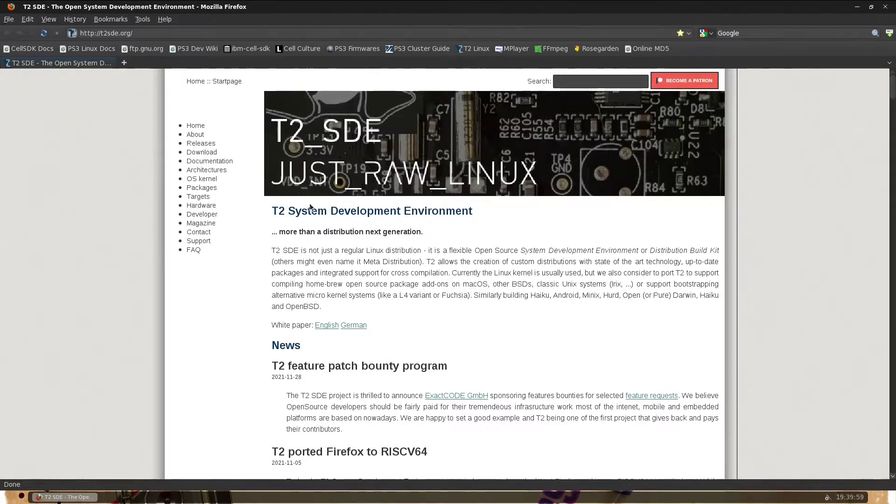
# - Go to Hardware > Game console > Sony PS3 and scroll through its specs and cpuinfo notes
pyautogui.click(203, 206)
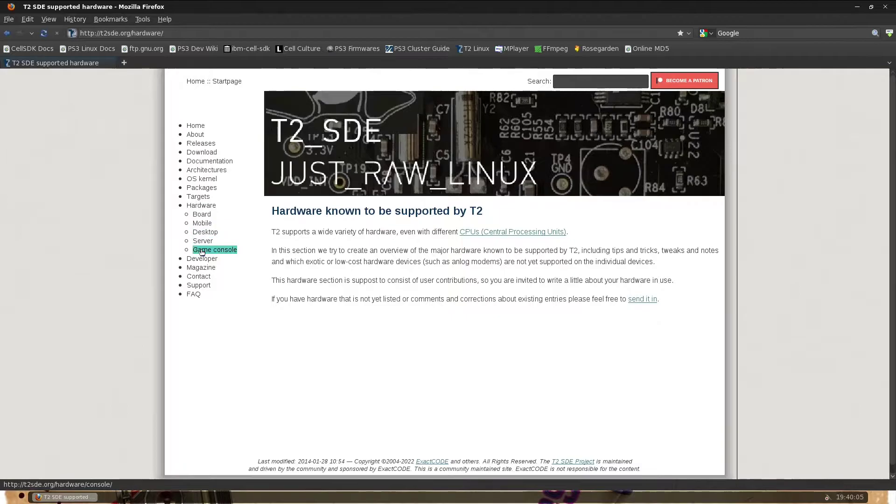
pyautogui.click(202, 250)
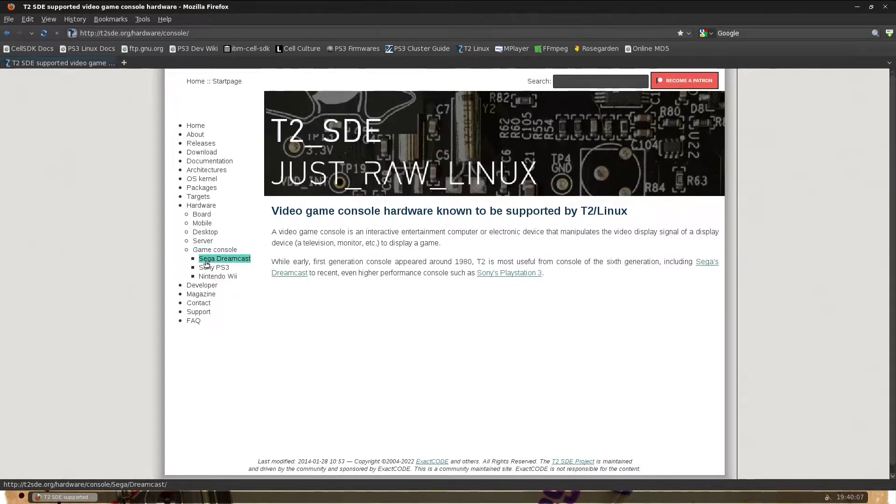
pyautogui.click(211, 269)
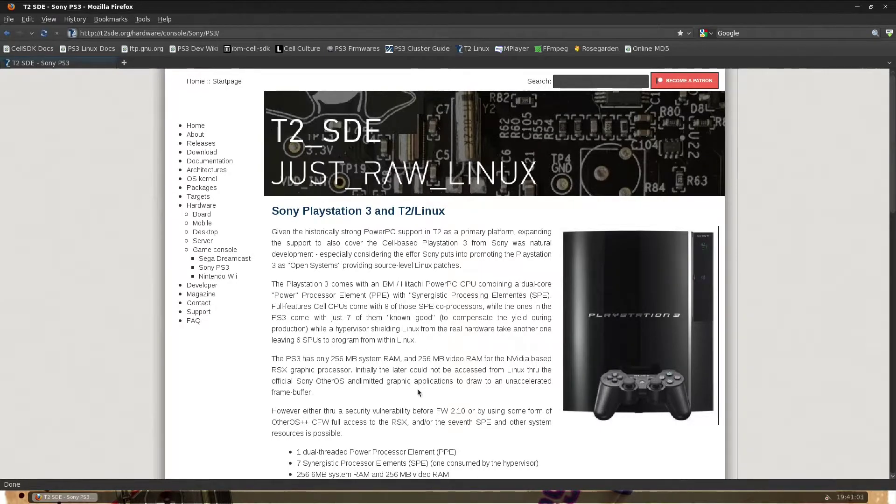
pyautogui.scroll(-6, 416, 389)
pyautogui.scroll(-6, 415, 392)
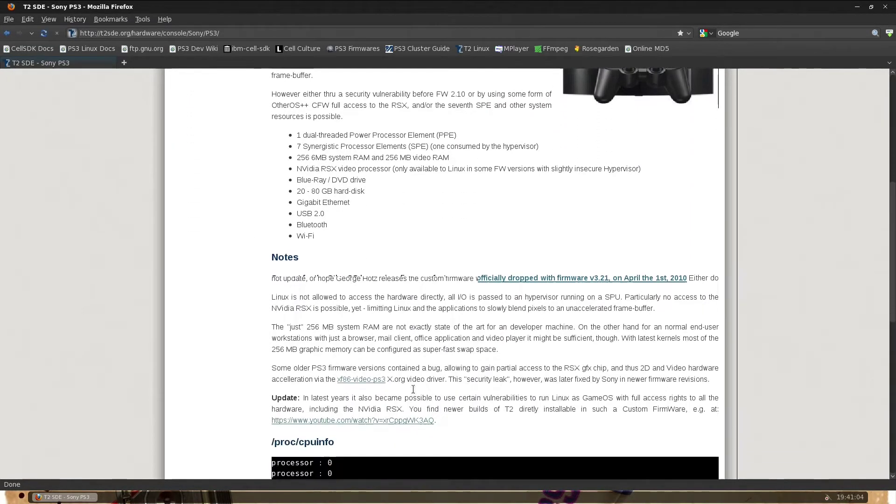
pyautogui.scroll(-11, 413, 392)
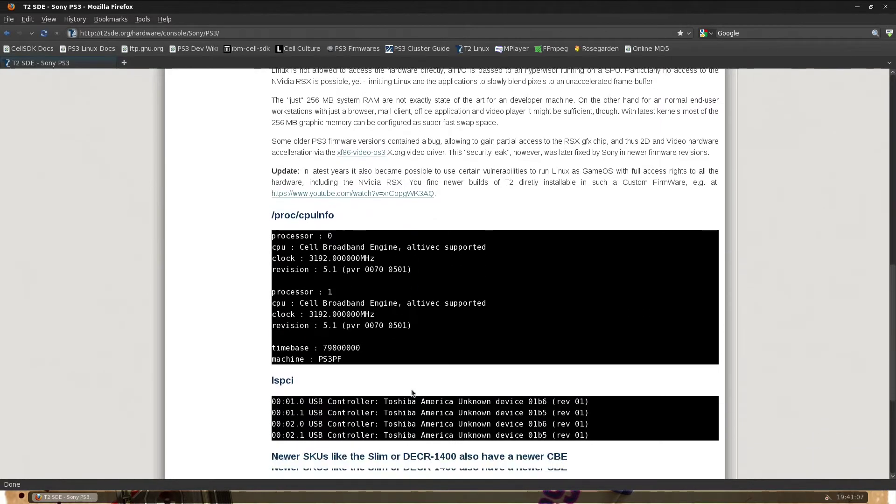
pyautogui.scroll(-3, 414, 393)
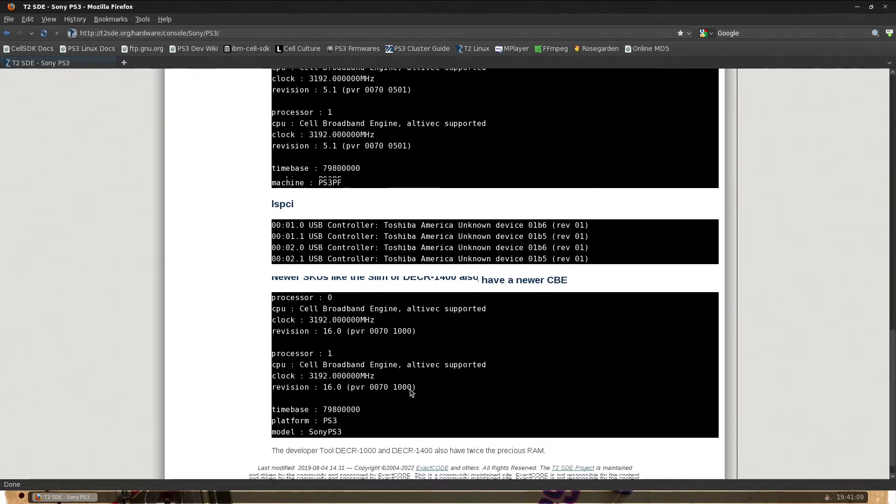
pyautogui.scroll(13, 412, 390)
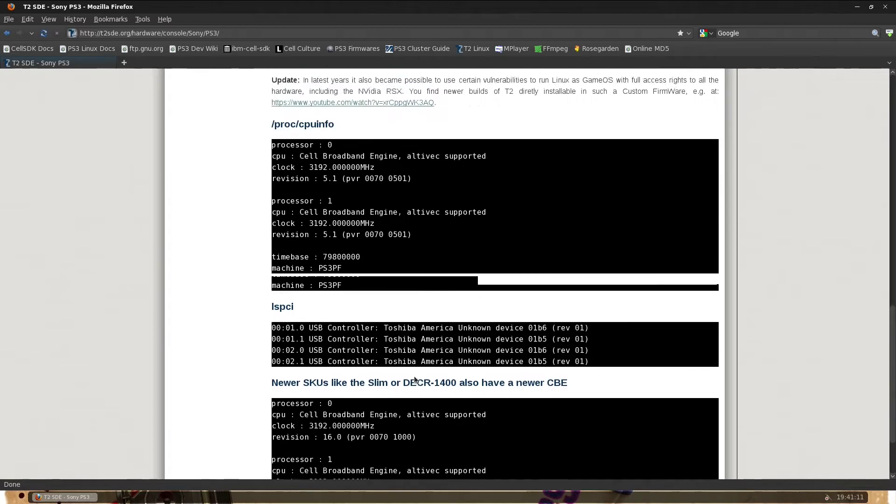
pyautogui.scroll(12, 415, 374)
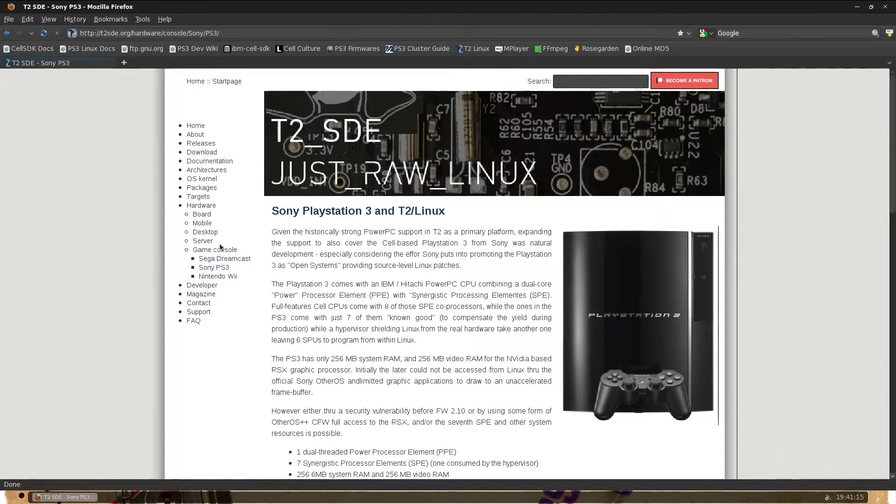
# - Open the T2 SDE package list and drag down into the package matrix
pyautogui.click(197, 188)
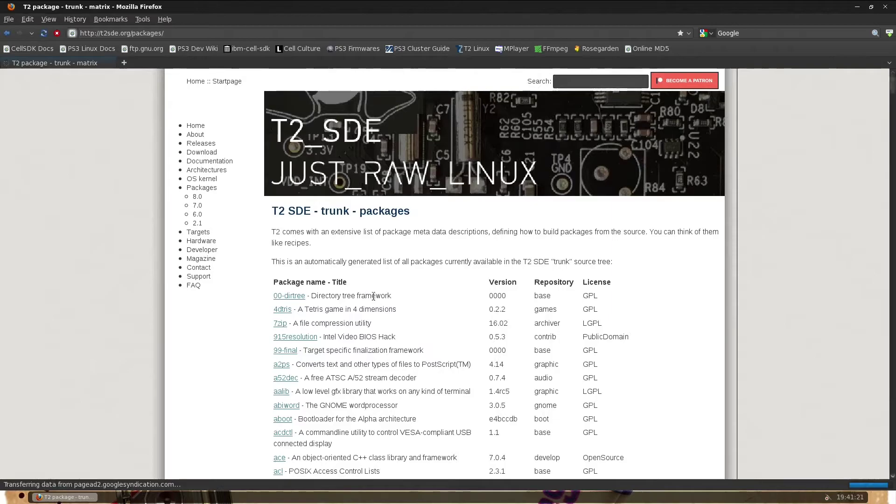
pyautogui.scroll(-5, 409, 323)
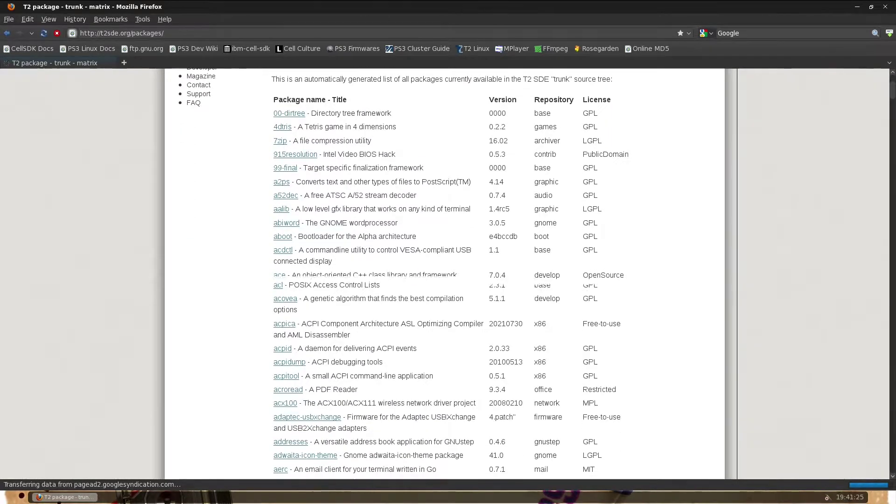
pyautogui.scroll(-3, 410, 323)
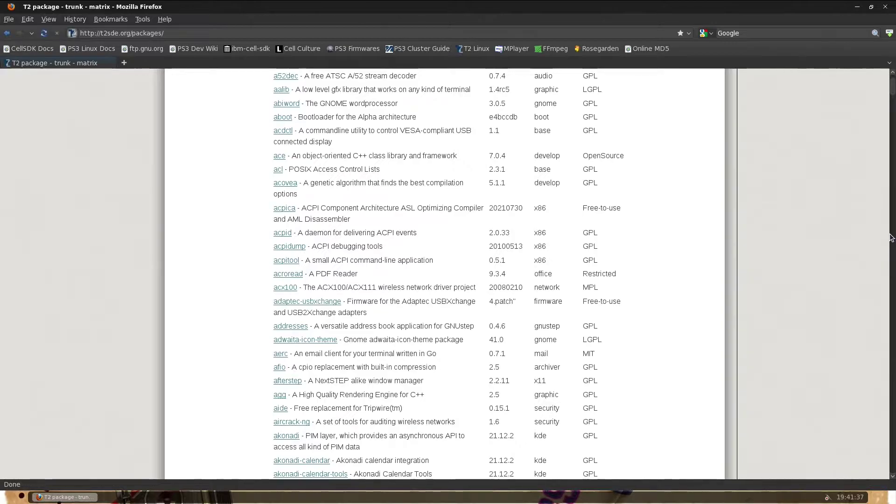
pyautogui.moveTo(892, 89); pyautogui.dragTo(895, 321)
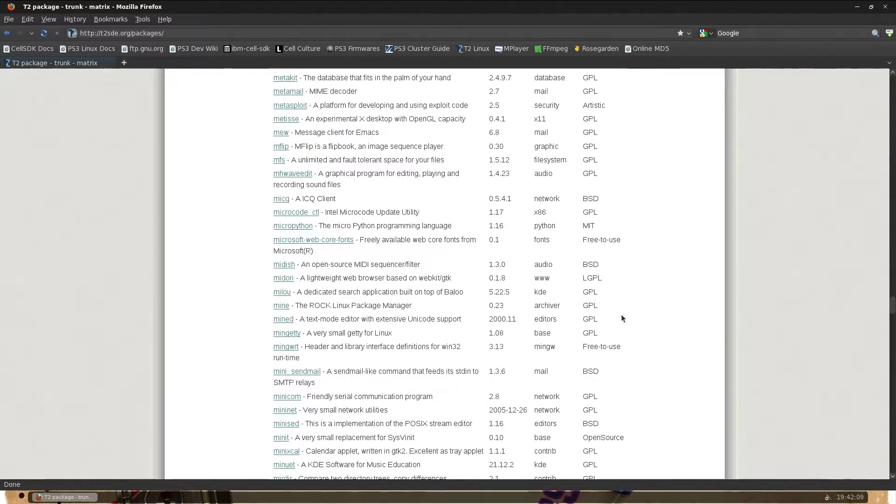
# - Scroll further through the package matrix, then go back to the Sony PS3 page
pyautogui.scroll(-3, 589, 324)
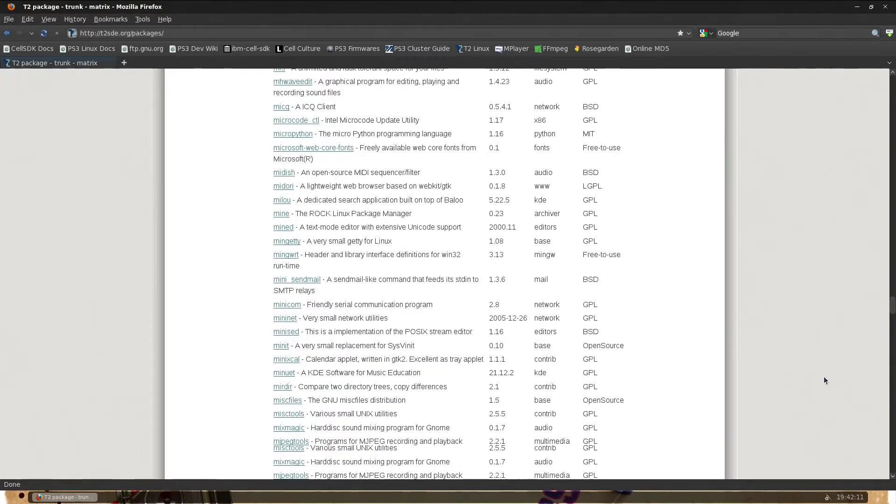
pyautogui.scroll(-9, 578, 317)
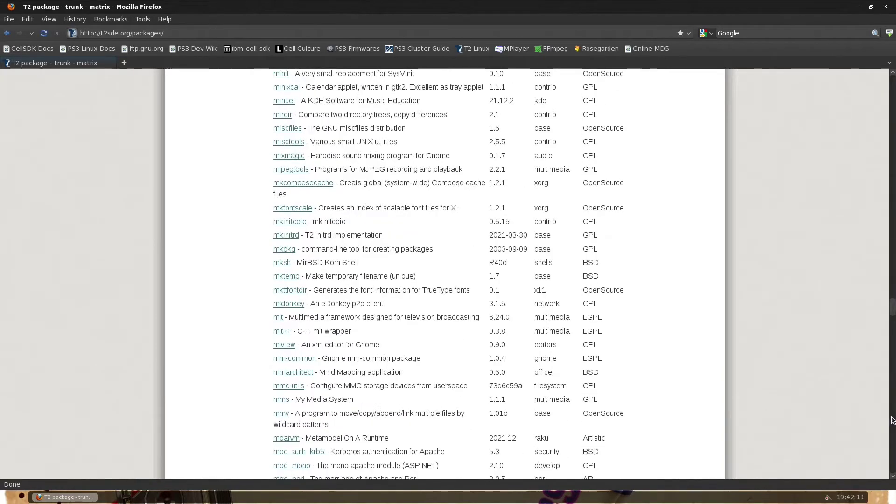
pyautogui.scroll(-20, 893, 420)
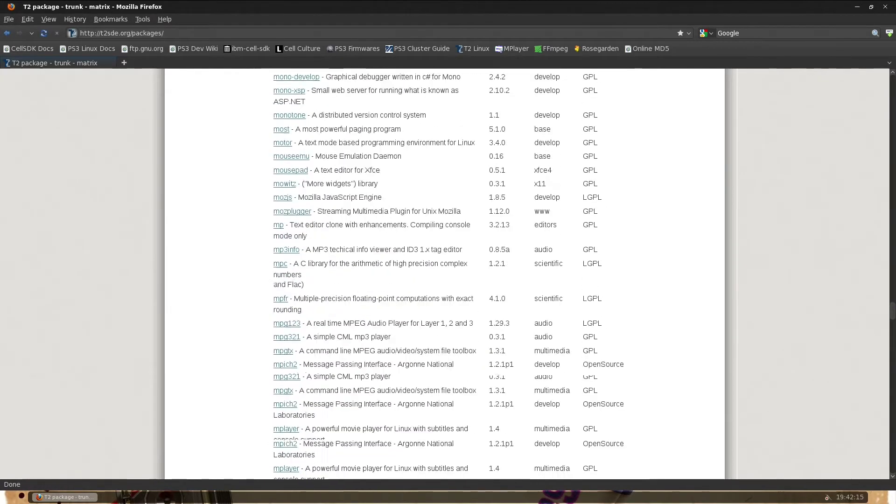
pyautogui.scroll(-20, 892, 420)
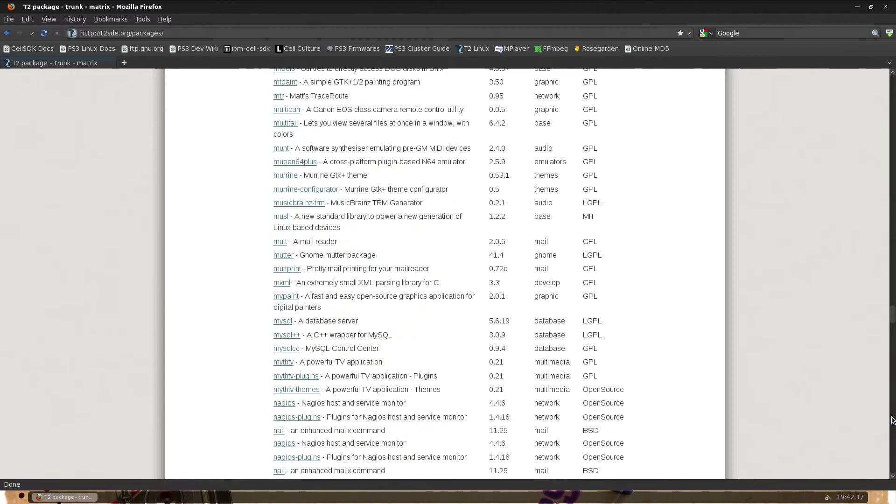
pyautogui.scroll(-14, 893, 420)
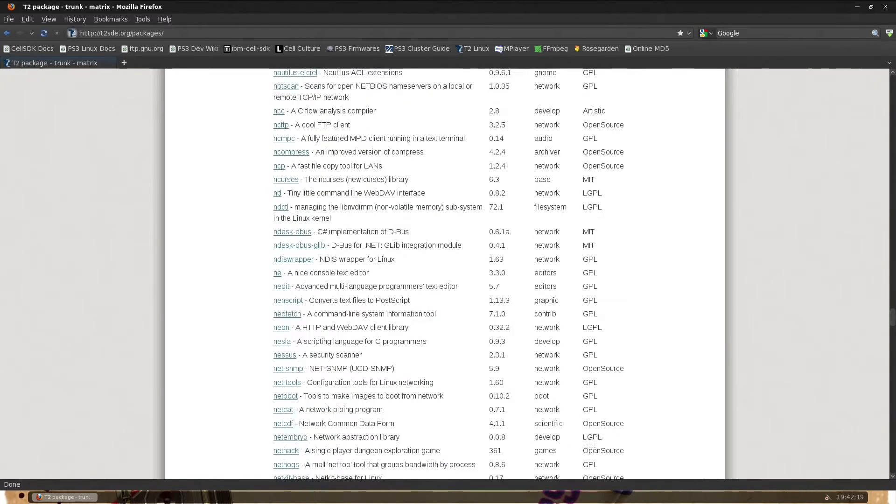
pyautogui.scroll(-12, 893, 420)
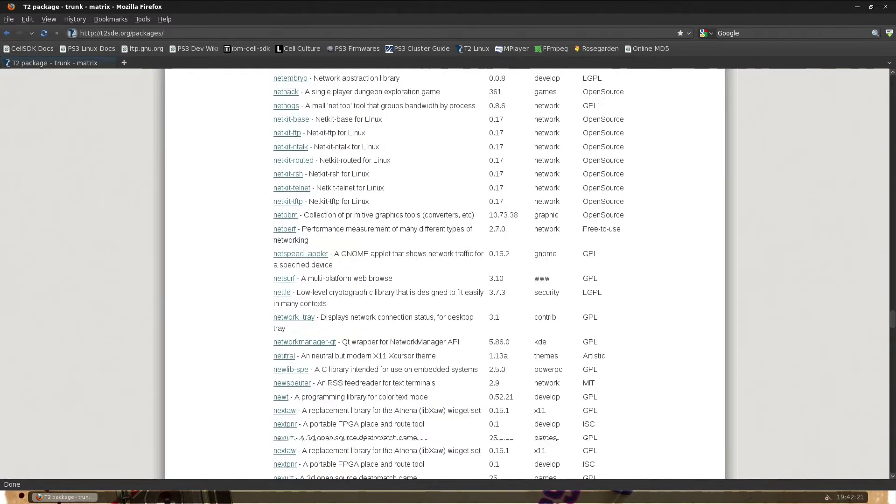
pyautogui.scroll(-20, 892, 420)
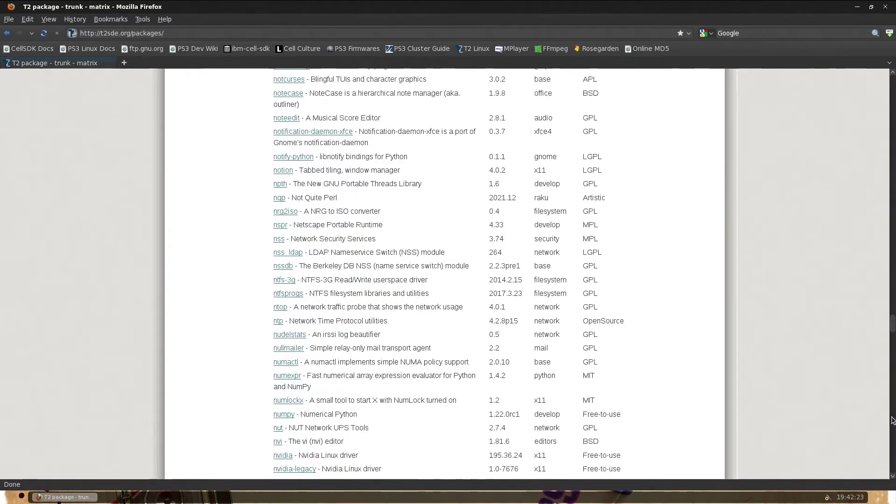
pyautogui.scroll(-12, 893, 420)
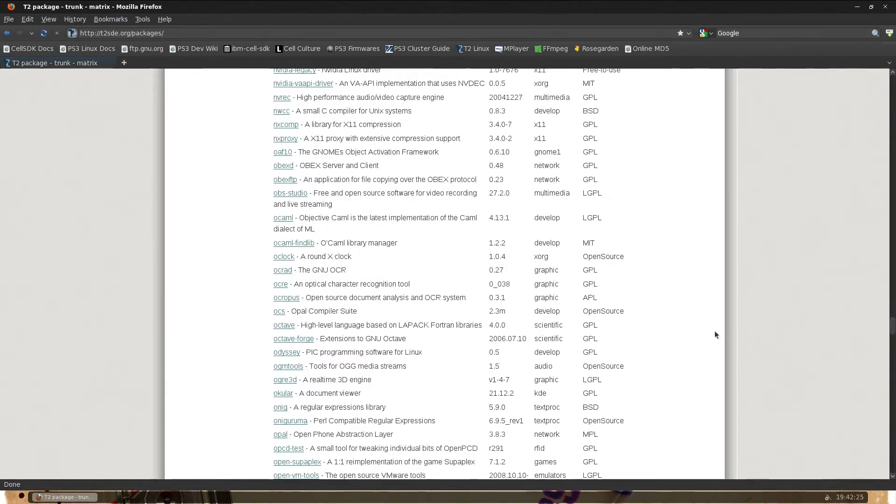
pyautogui.scroll(3, 715, 332)
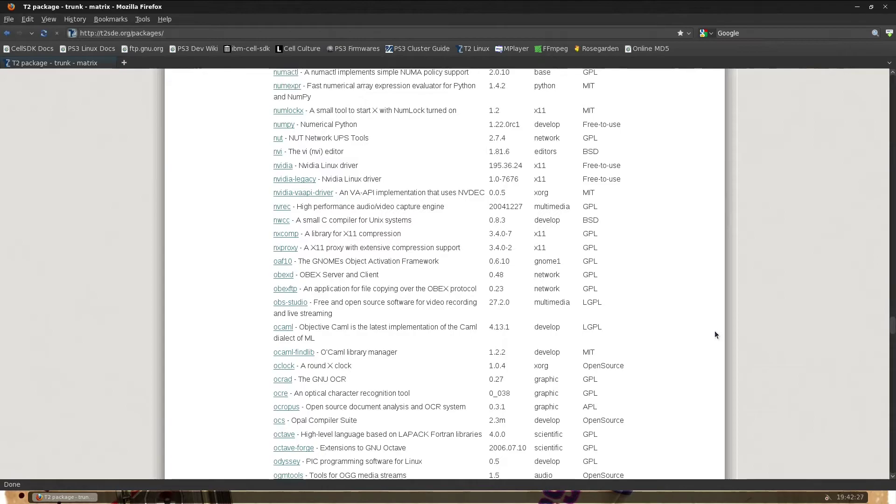
pyautogui.scroll(-10, 645, 329)
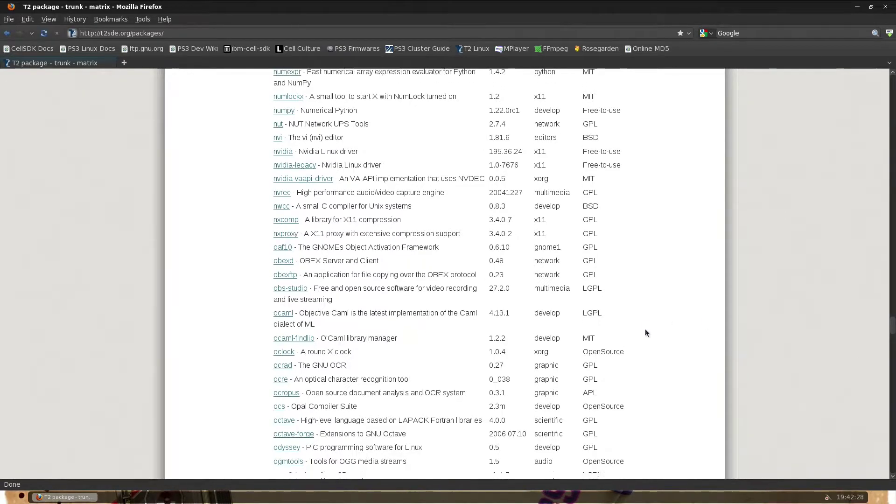
pyautogui.scroll(-5, 641, 332)
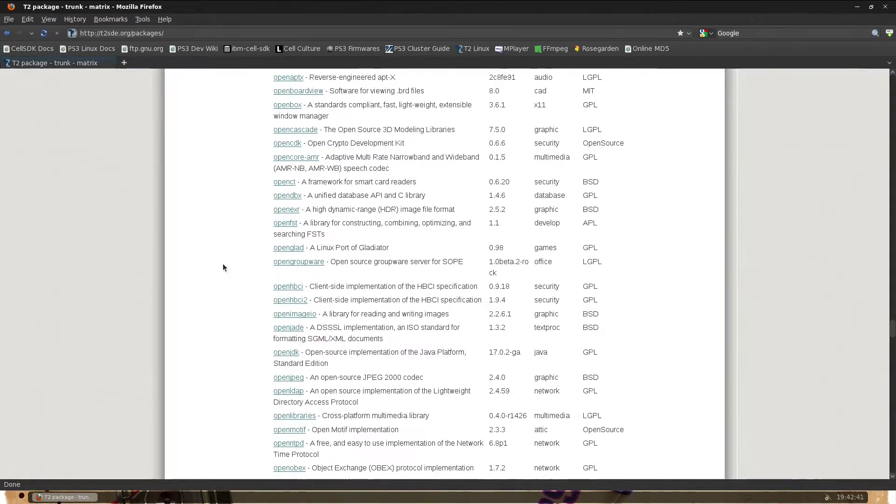
pyautogui.scroll(-10, 221, 266)
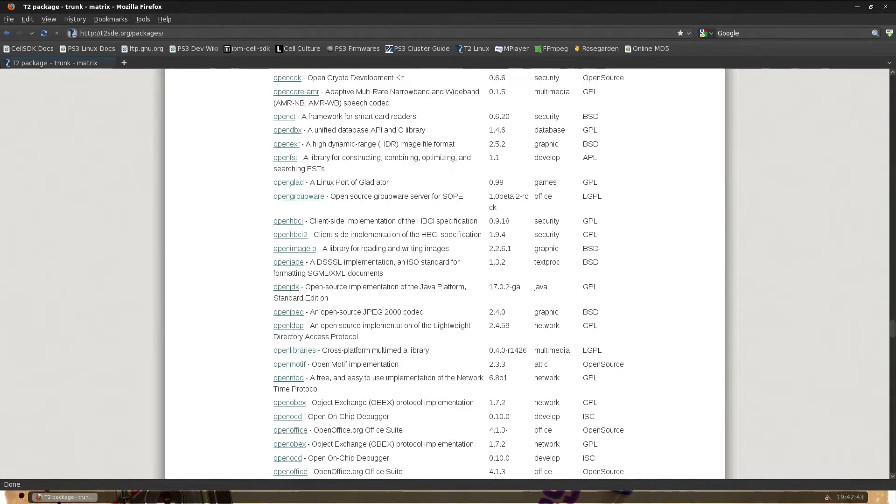
pyautogui.scroll(-1, 206, 255)
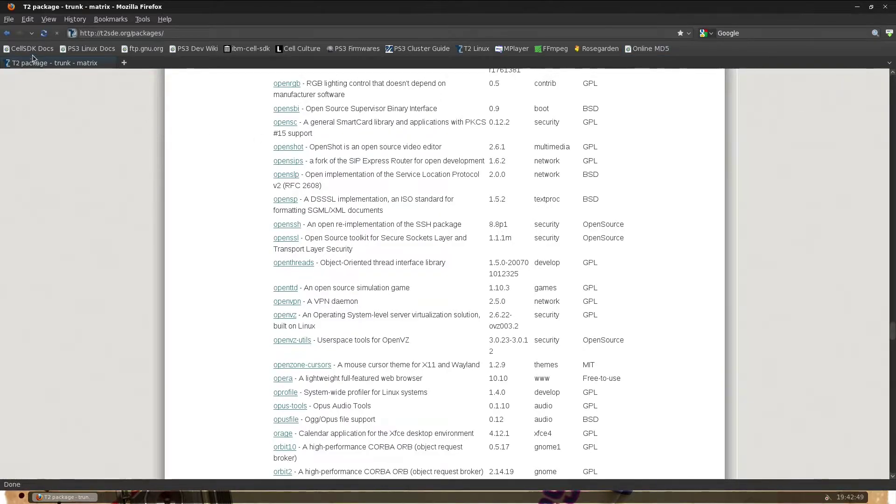
pyautogui.click(8, 34)
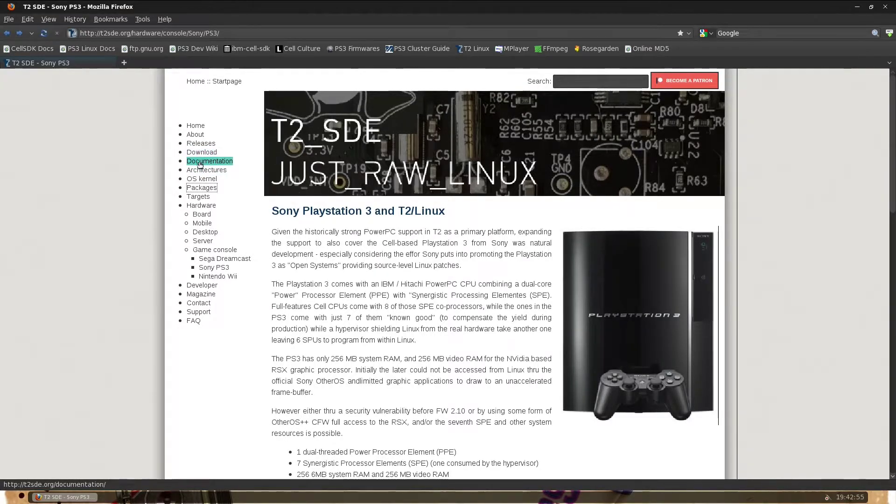
# - Open the Documentation page from the T2 SDE sidebar to see the T2 Handbook
pyautogui.click(203, 162)
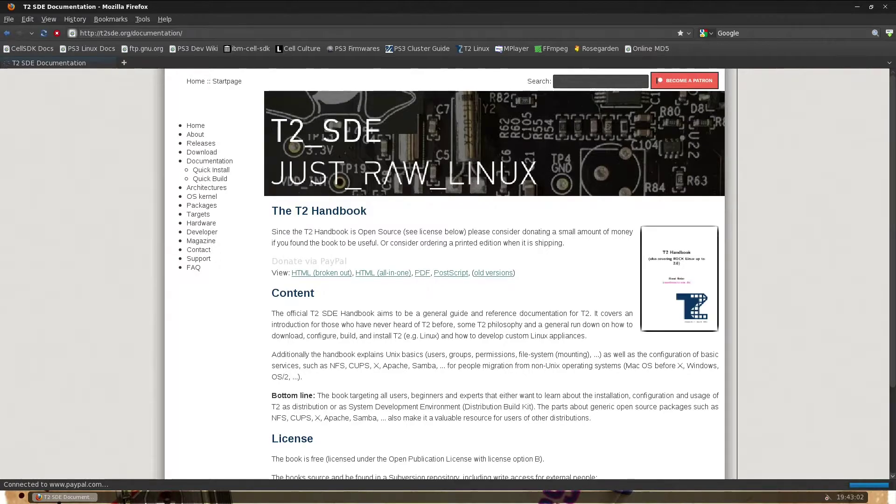
pyautogui.press('super+e')
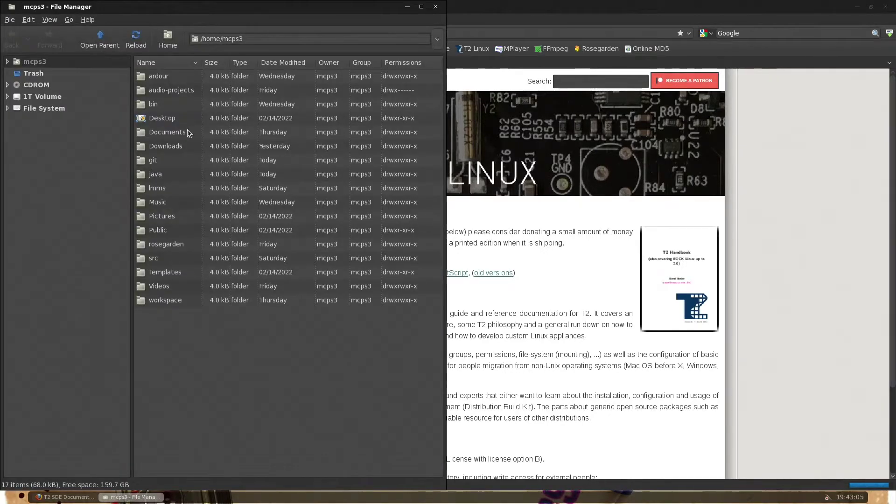
pyautogui.click(179, 145)
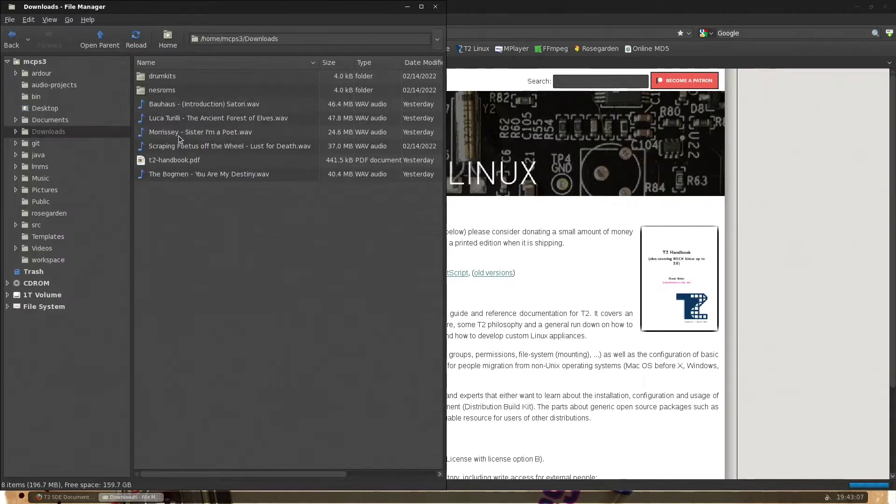
pyautogui.click(185, 162)
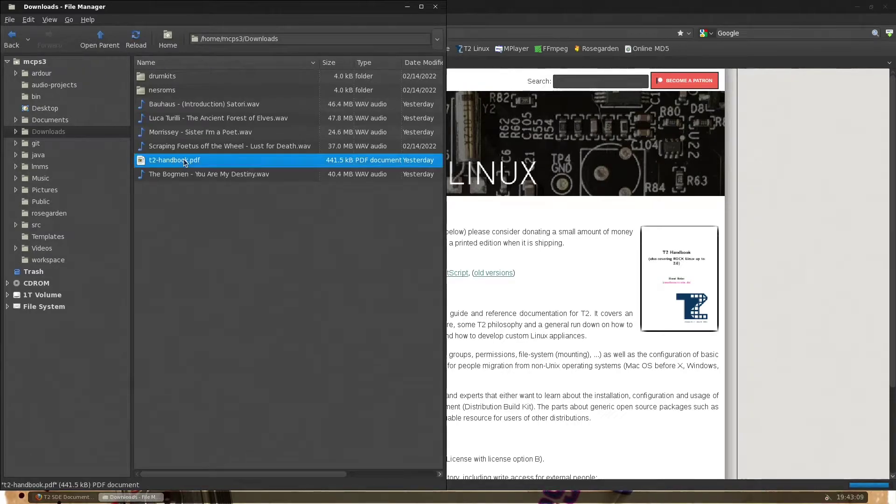
pyautogui.doubleClick(185, 162)
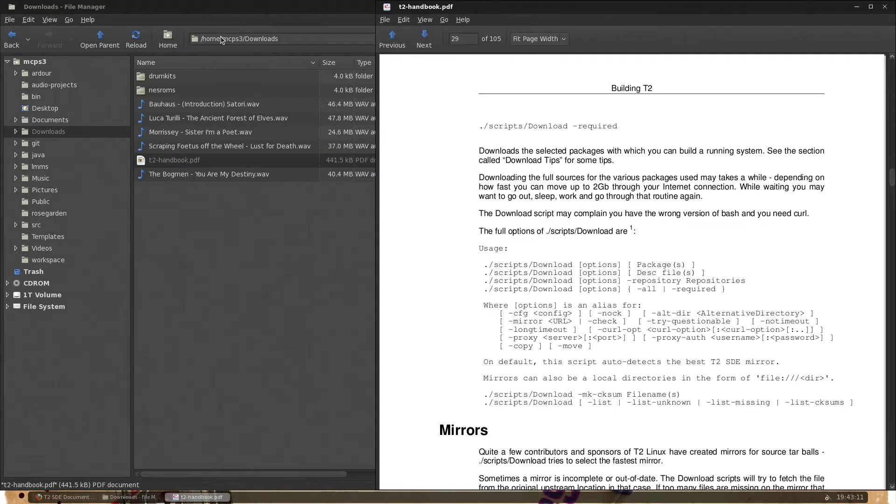
pyautogui.moveTo(375, 10); pyautogui.dragTo(445, 9)
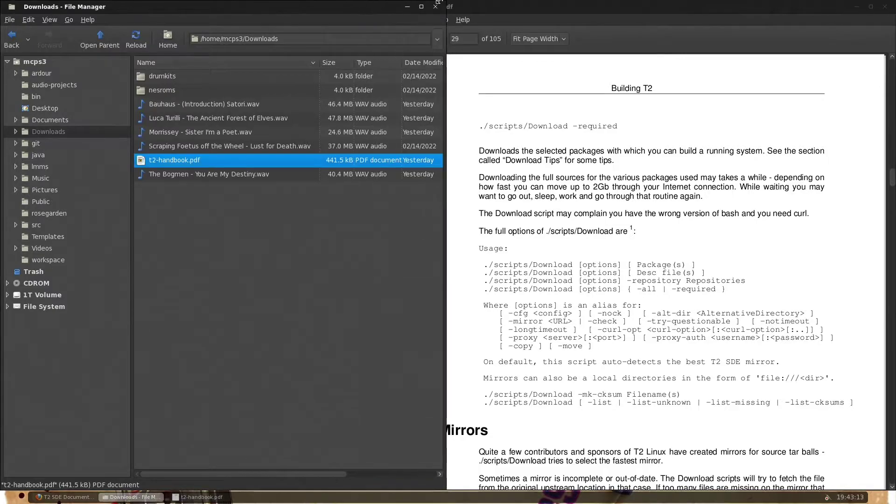
pyautogui.click(437, 6)
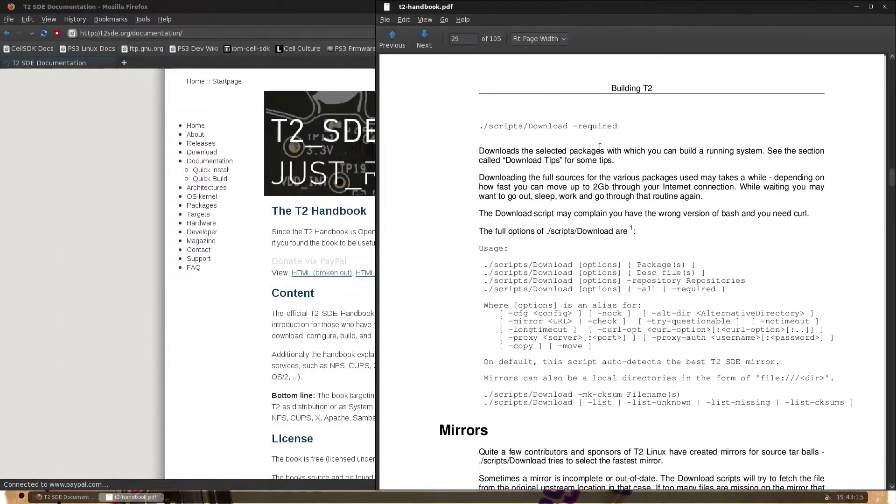
pyautogui.scroll(-2, 594, 147)
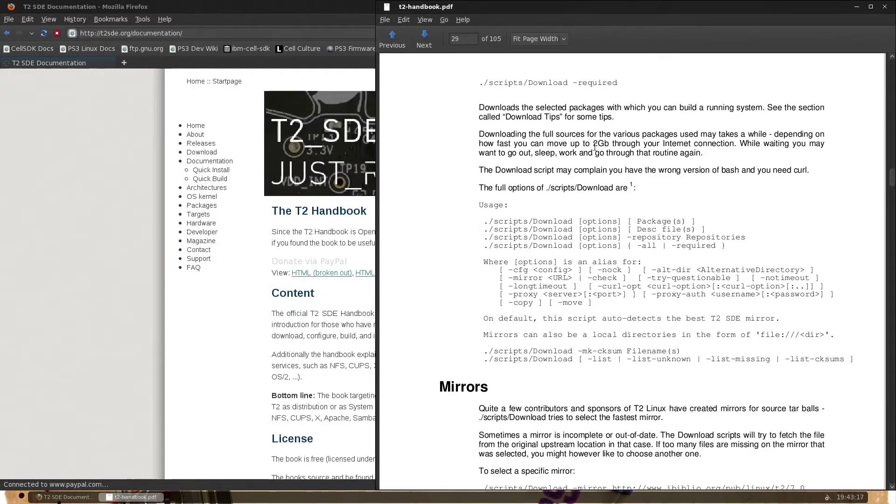
pyautogui.scroll(-6, 595, 147)
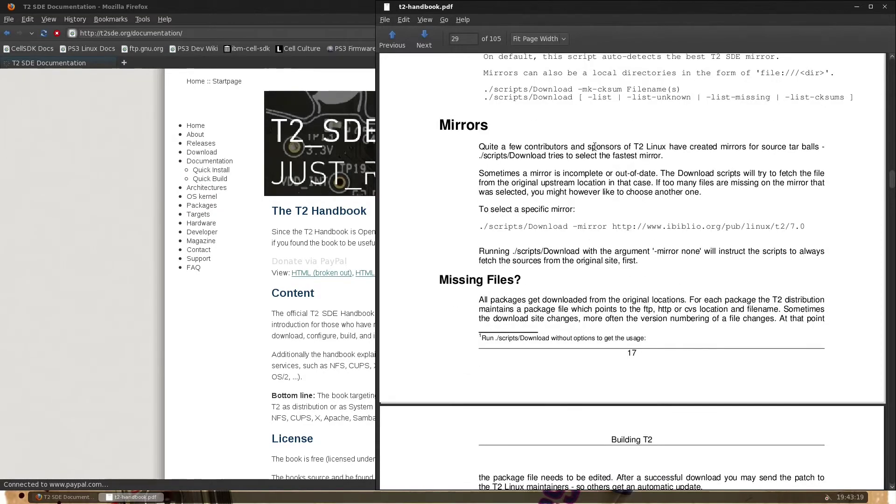
pyautogui.scroll(-8, 595, 147)
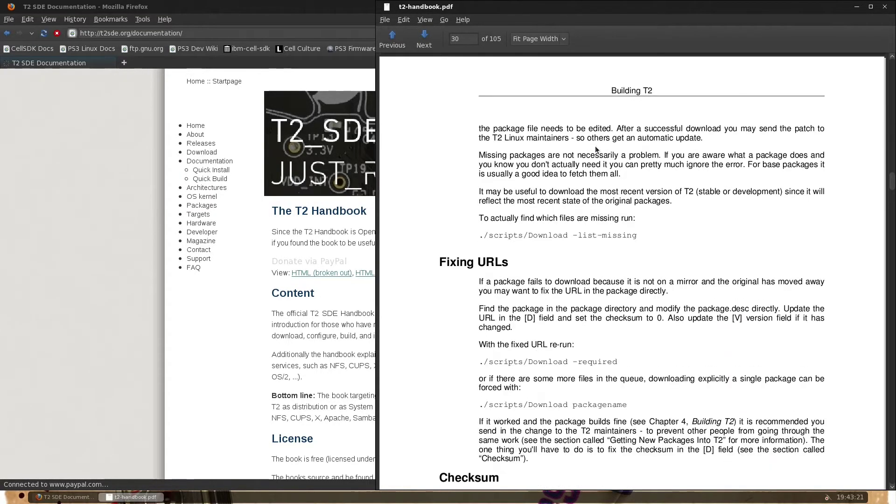
pyautogui.scroll(-6, 594, 146)
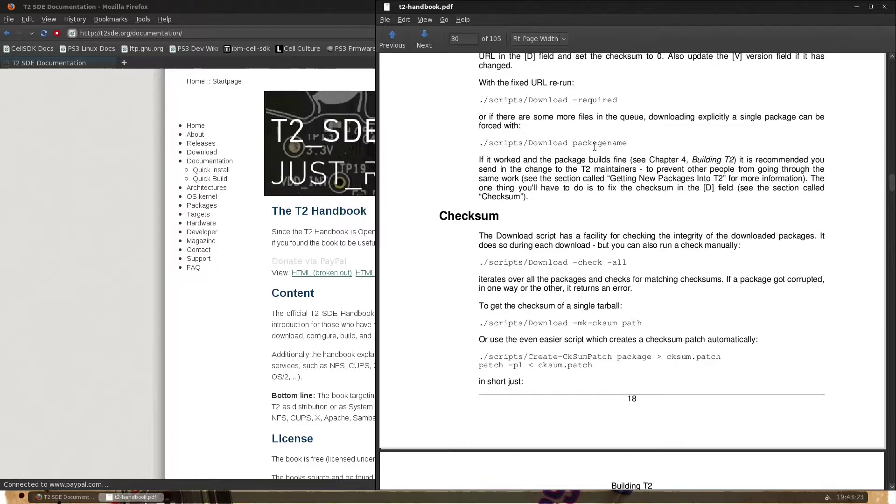
pyautogui.click(885, 7)
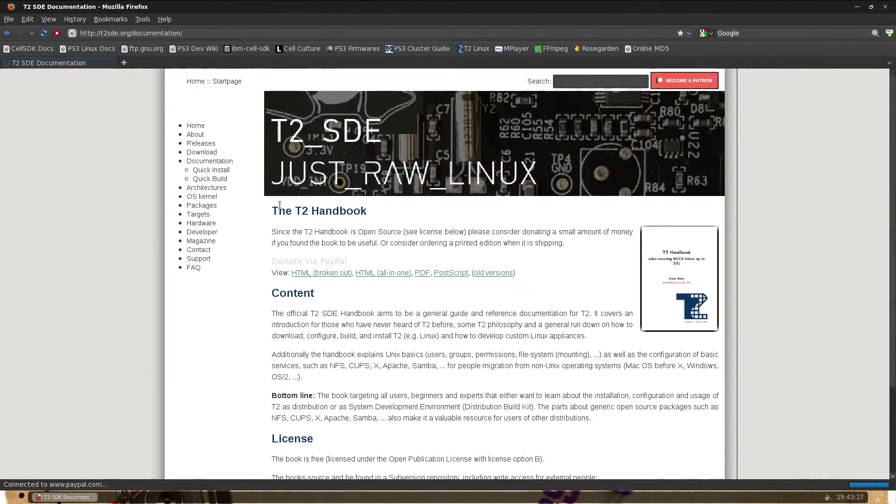
# - Go to the Download page, skip the donation prompt and open the binary/2021 folder
pyautogui.click(208, 156)
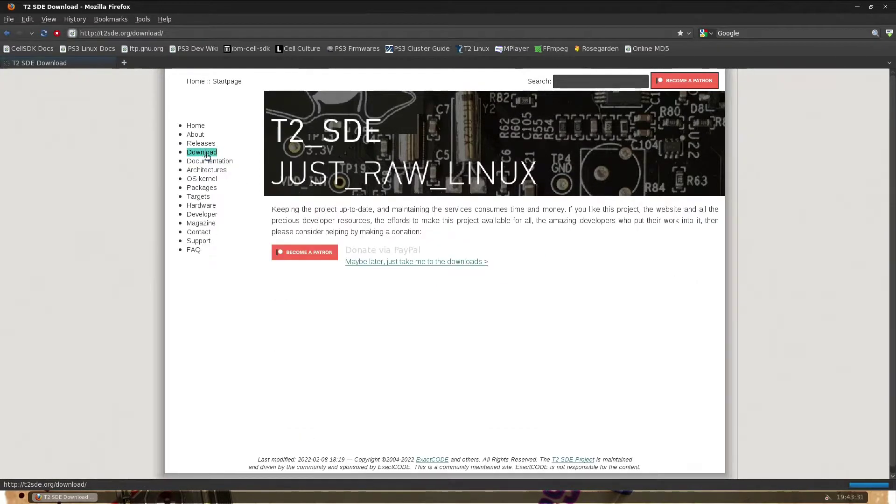
pyautogui.click(384, 262)
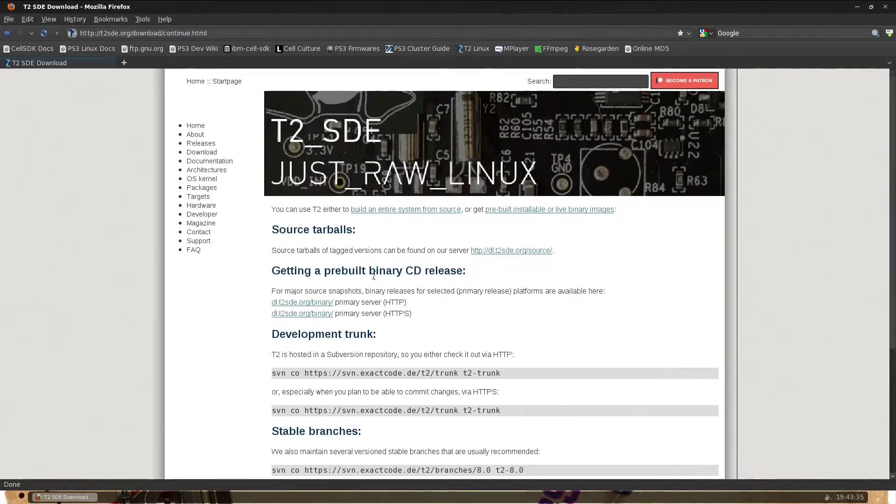
pyautogui.click(320, 304)
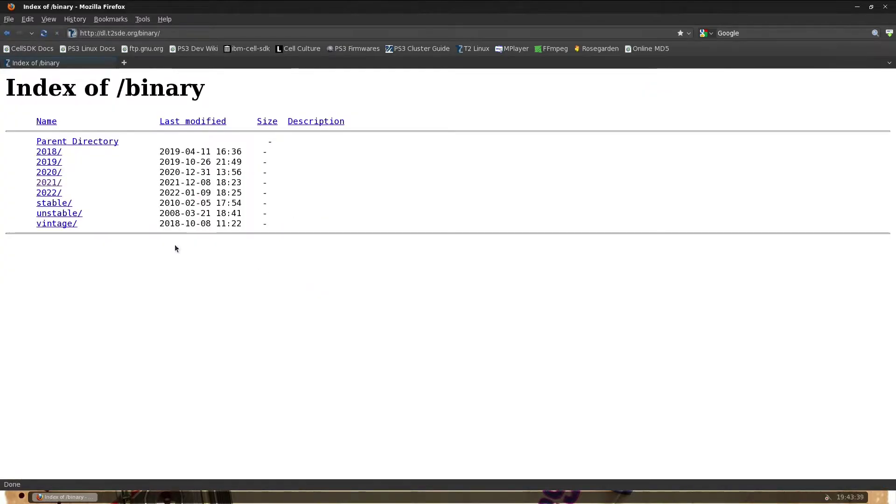
pyautogui.click(53, 186)
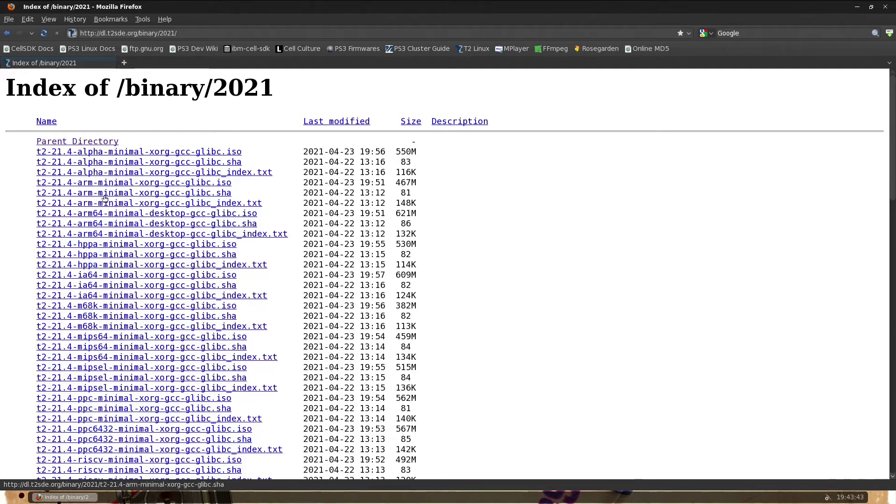
# - Choose t2-21.5-ppc6432-minimal-xorg-gcc-glibc.iso, then cancel its download
pyautogui.scroll(-1, 23, 304)
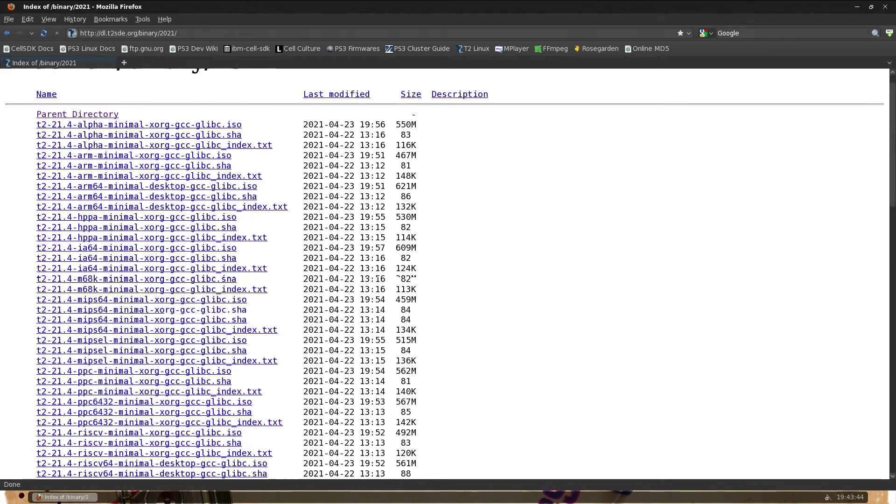
pyautogui.scroll(-9, 23, 303)
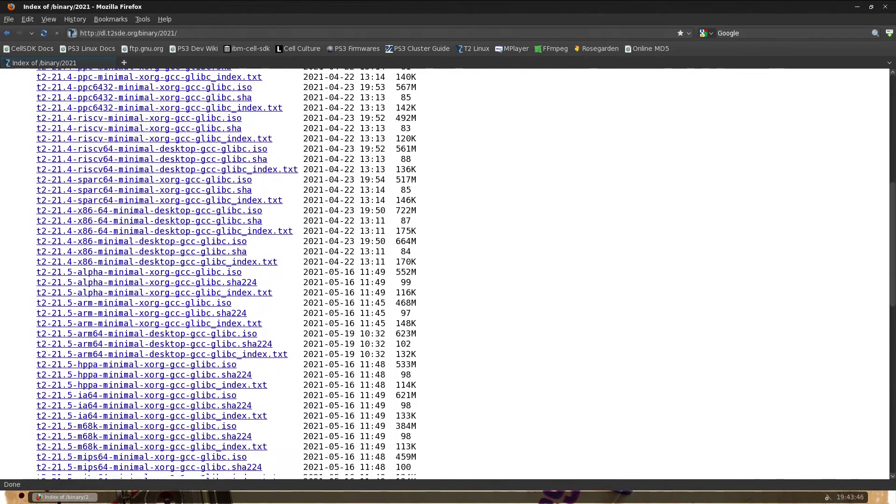
pyautogui.scroll(-6, 28, 303)
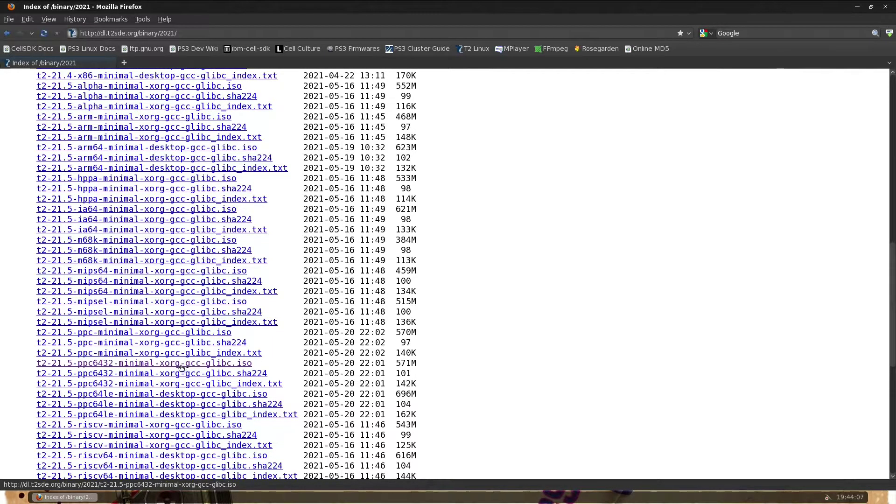
pyautogui.click(180, 367)
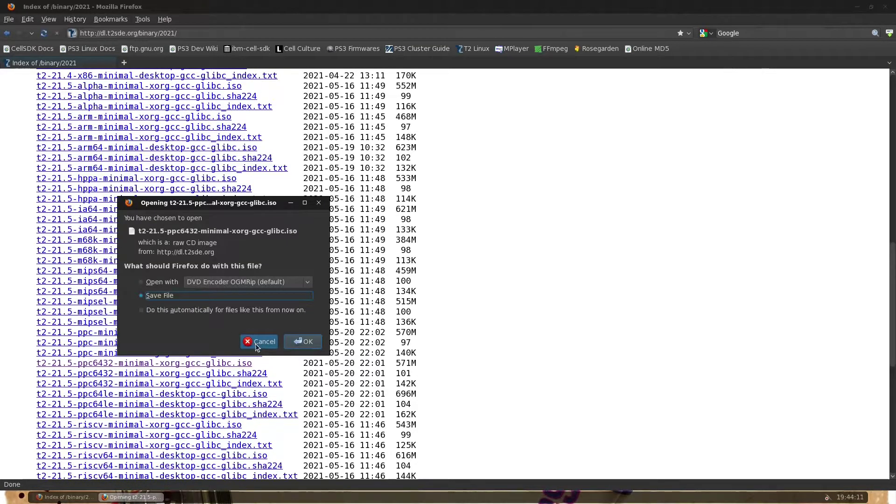
pyautogui.click(265, 346)
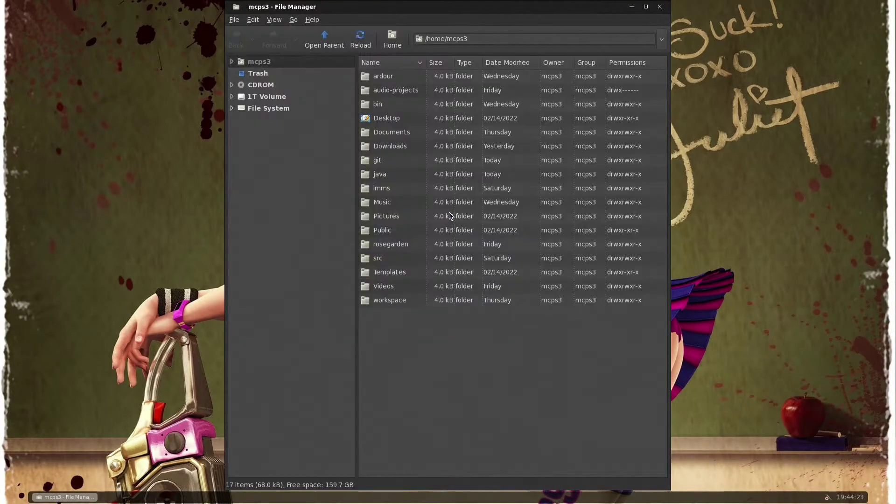
# - Show the CDROM contents and open its etc folder
pyautogui.click(264, 85)
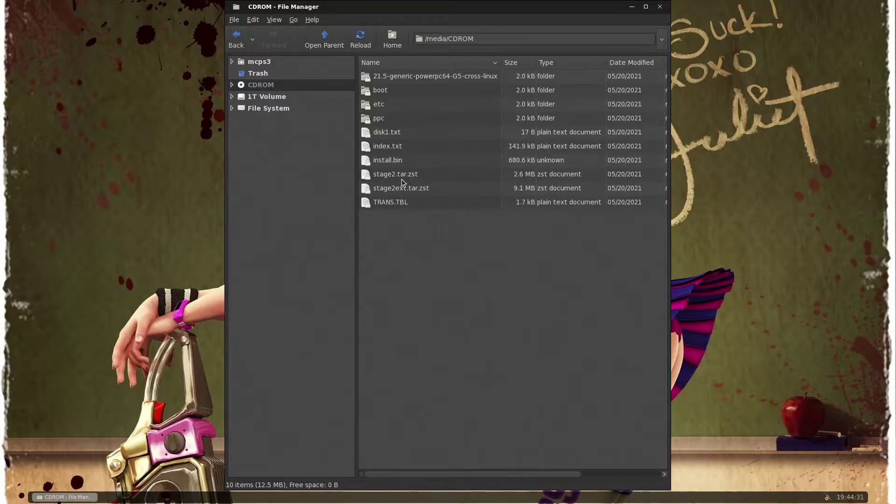
pyautogui.doubleClick(385, 105)
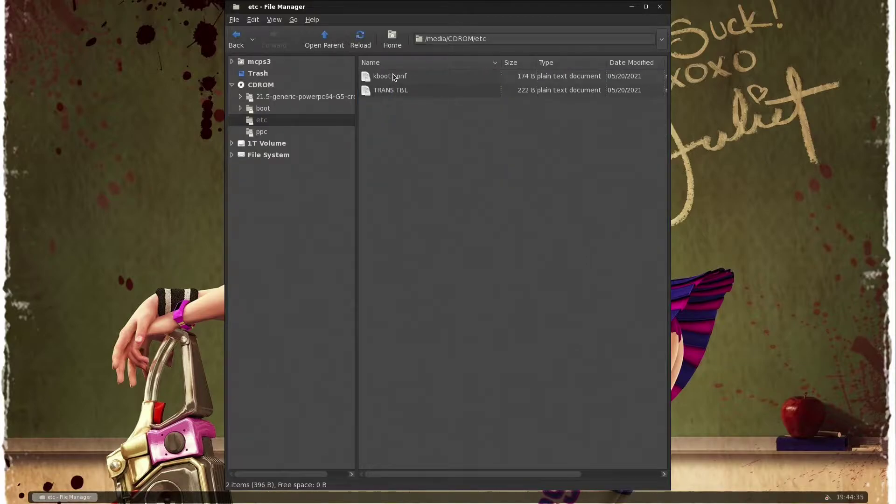
# - Open kboot.conf, centre its window and highlight video=ps3fb:mode:13 on line 2
pyautogui.doubleClick(394, 77)
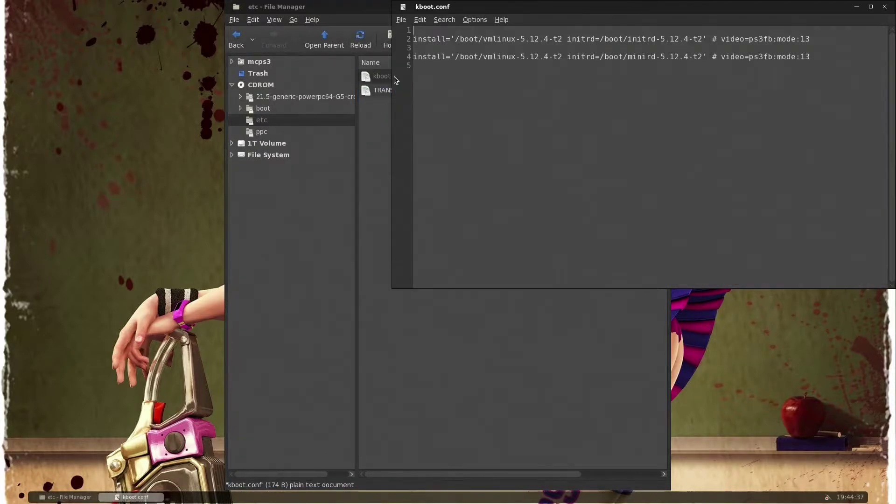
pyautogui.moveTo(583, 7); pyautogui.dragTo(513, 145)
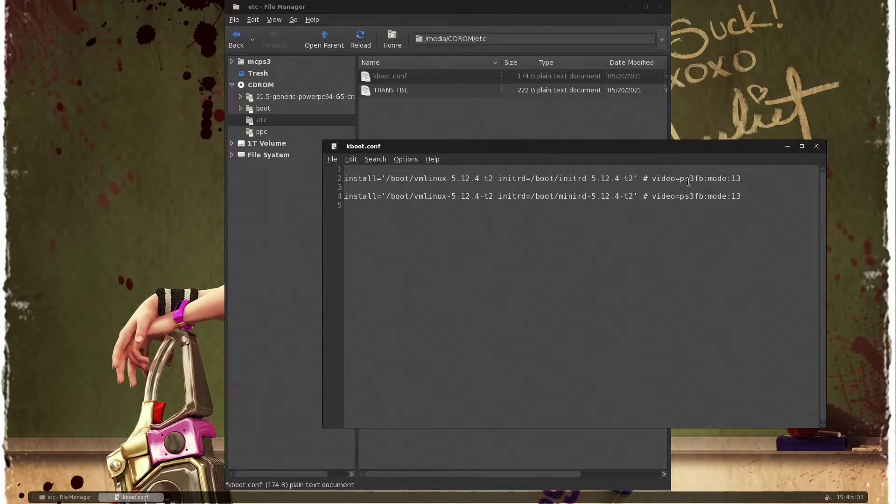
pyautogui.moveTo(653, 179); pyautogui.dragTo(743, 178)
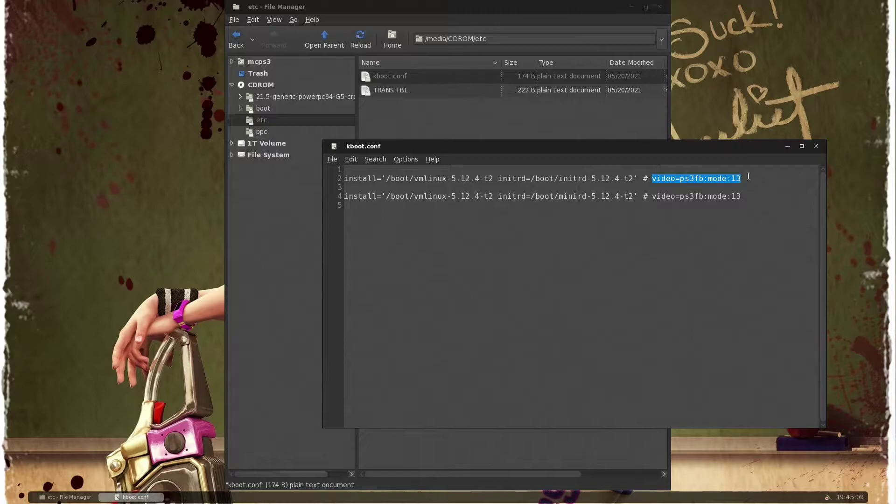
pyautogui.click(747, 178)
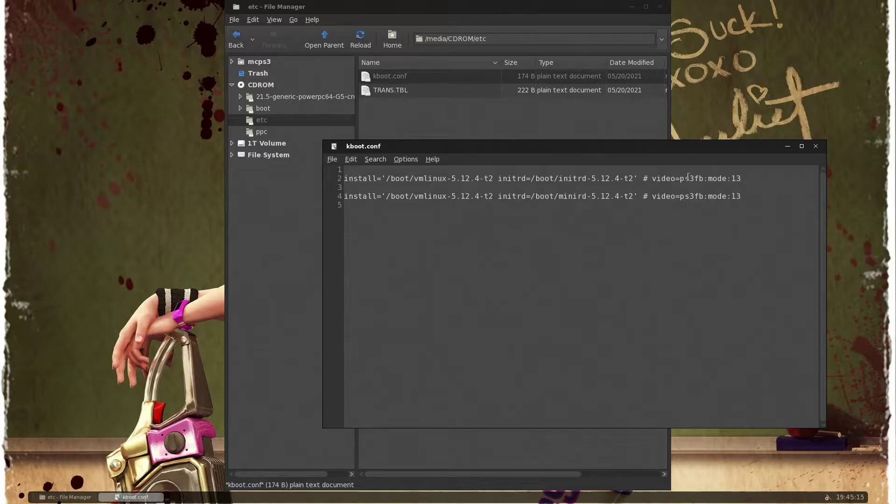
# - Highlight the mode number 13, then close kboot.conf without changes
pyautogui.moveTo(731, 179); pyautogui.dragTo(742, 179)
pyautogui.click(736, 179)
pyautogui.moveTo(732, 178); pyautogui.dragTo(743, 179)
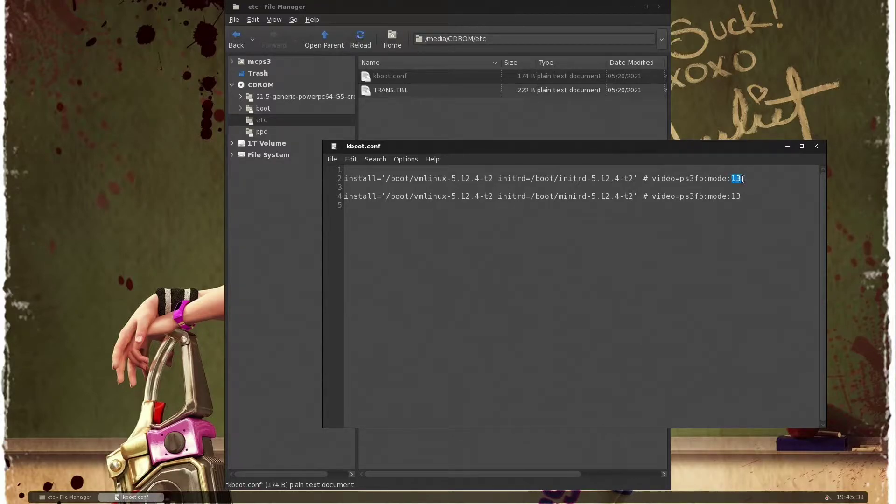
pyautogui.click(816, 147)
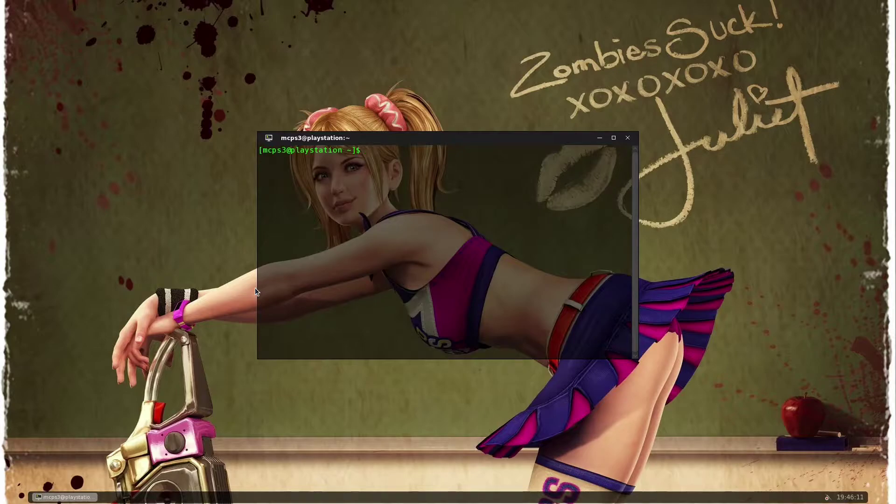
# - Enlarge the terminal text, tile the window to the left half, and run blkid
pyautogui.hotkey('ctrl', '+')
pyautogui.hotkey('ctrl', '+')
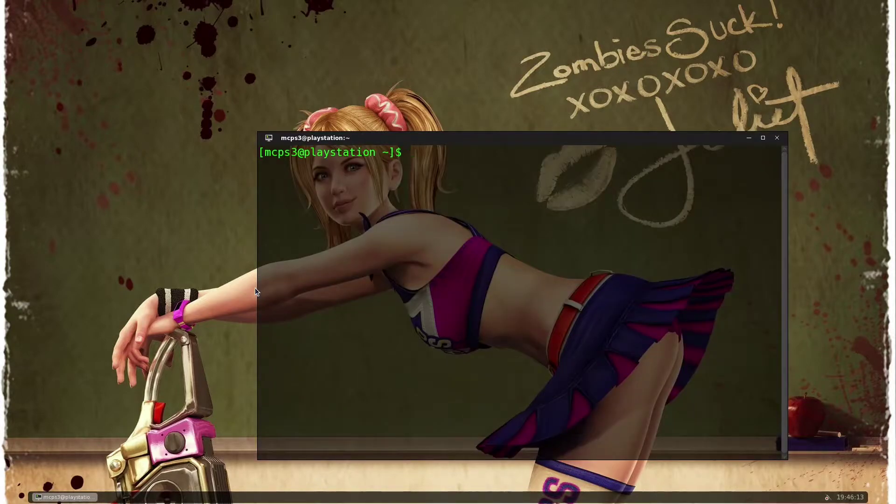
pyautogui.press('super+Left')
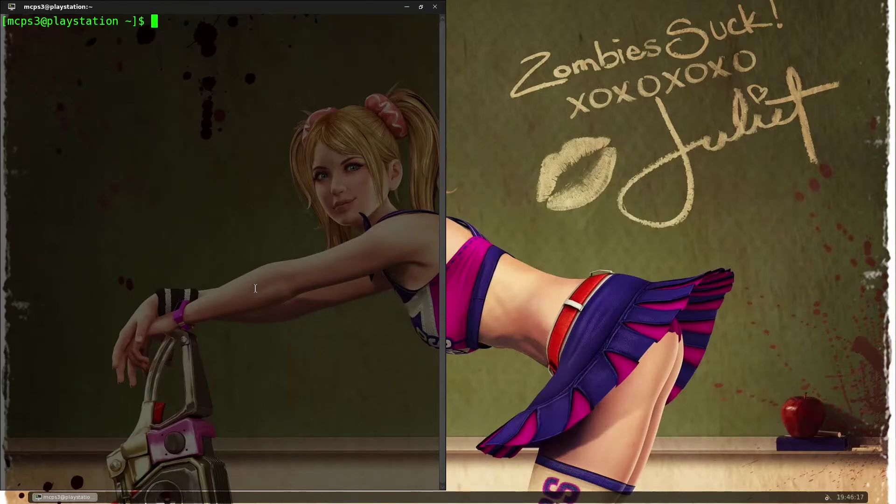
pyautogui.write('blkid')
pyautogui.press('Return')
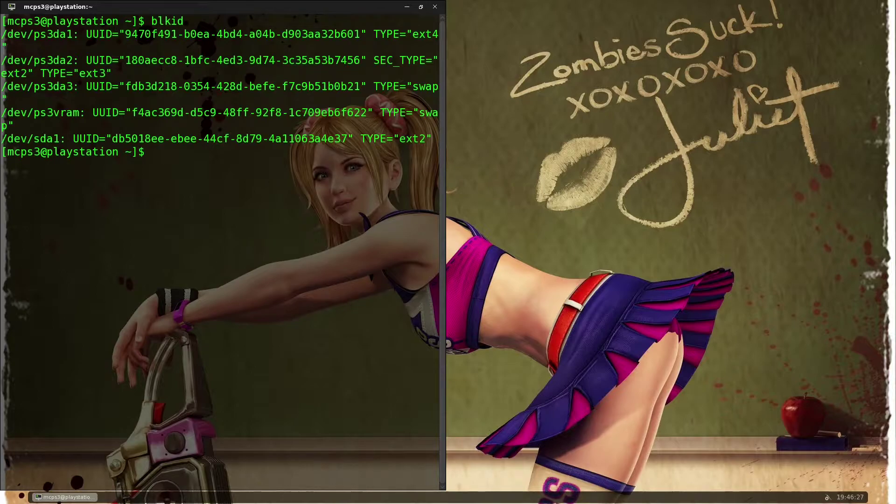
# - Clear the terminal screen and run blkid again
pyautogui.hotkey('ctrl', 'l')
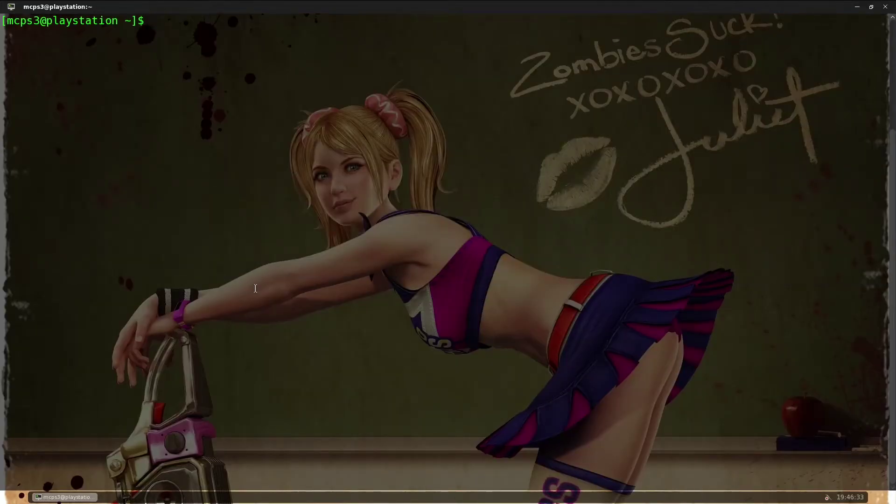
pyautogui.write('blkid')
pyautogui.press('Return')
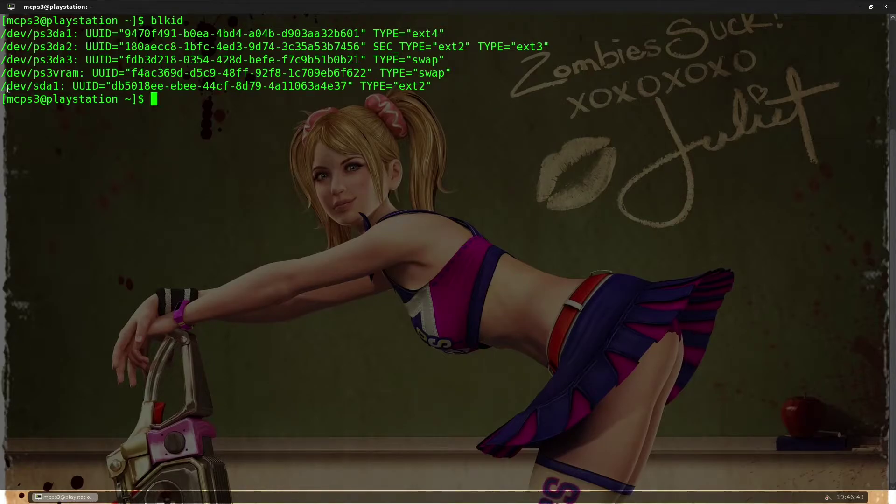
# - Highlight the sda1 and ps3vram entries and ps3da2's UUID, then reboot the PS3
pyautogui.moveTo(4, 87); pyautogui.dragTo(59, 84)
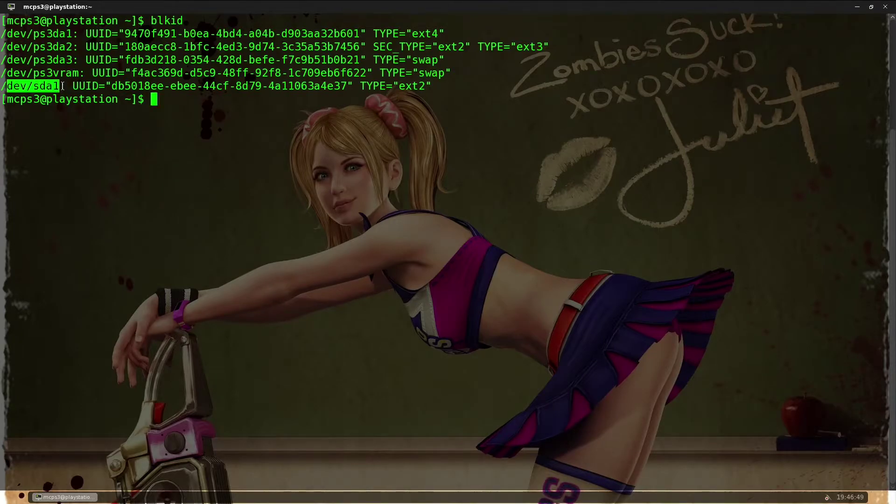
pyautogui.click(62, 91)
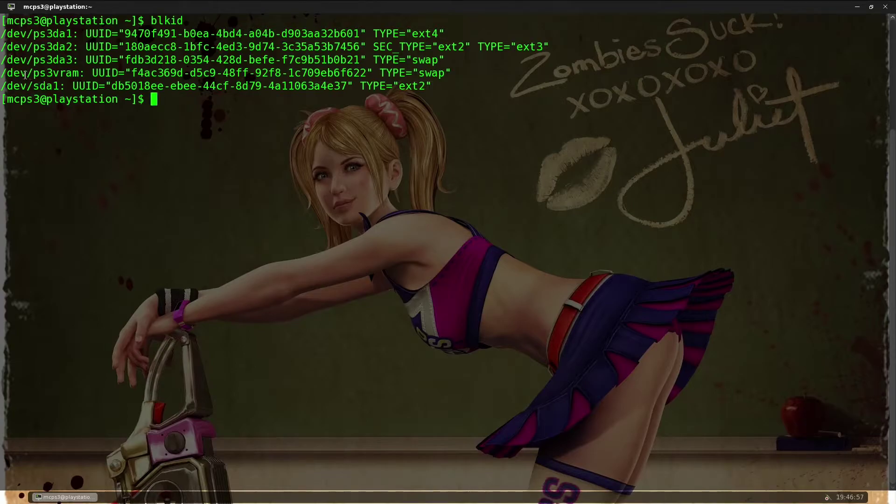
pyautogui.moveTo(25, 75); pyautogui.dragTo(79, 74)
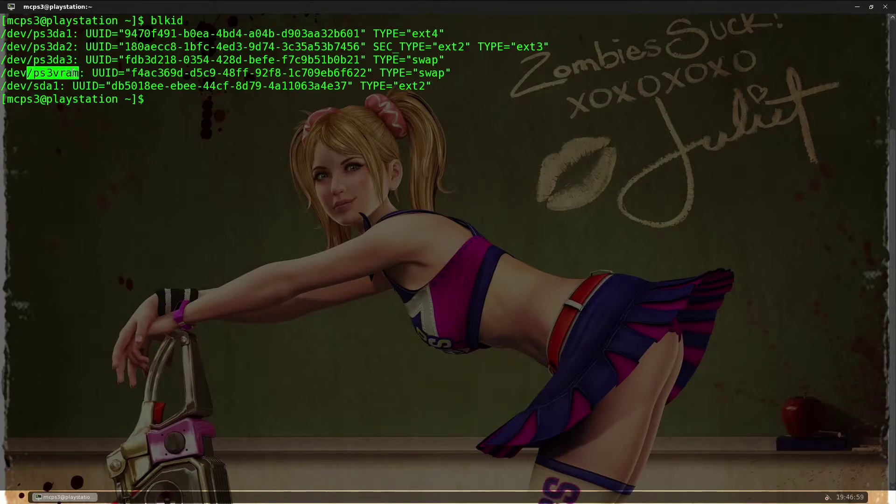
pyautogui.click(42, 73)
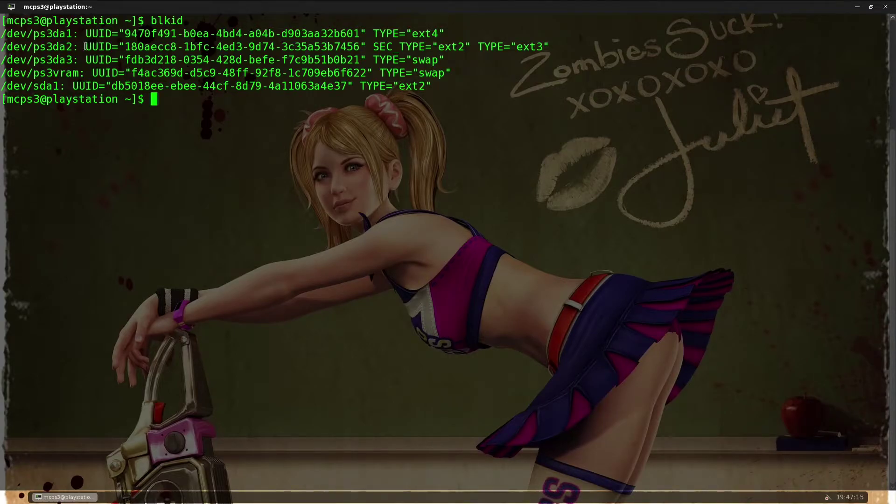
pyautogui.moveTo(86, 47); pyautogui.dragTo(550, 47)
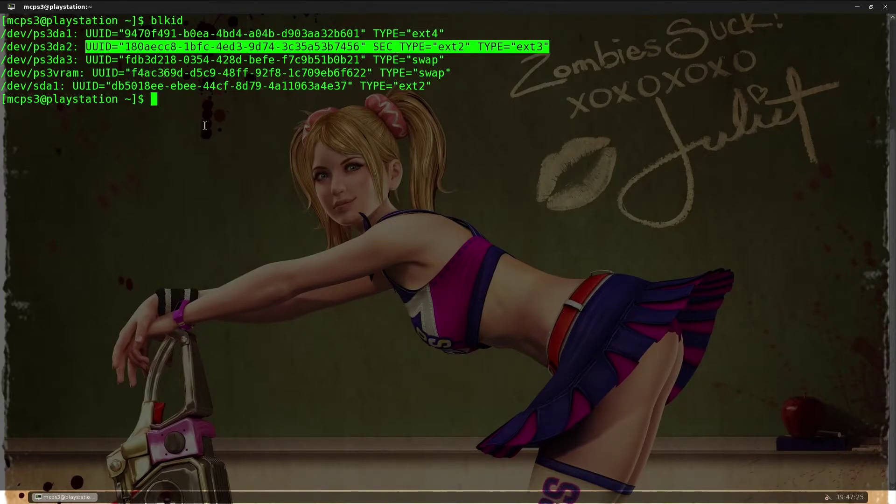
pyautogui.click(206, 124)
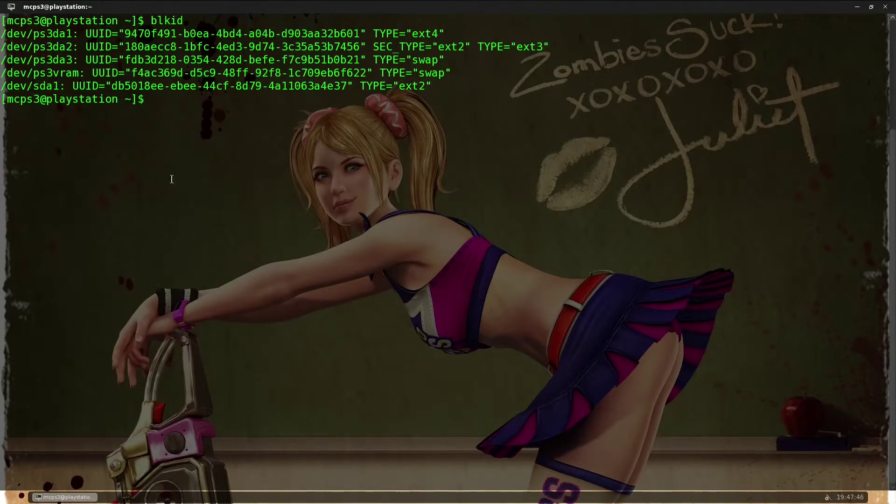
pyautogui.write('reboot')
pyautogui.press('Return')
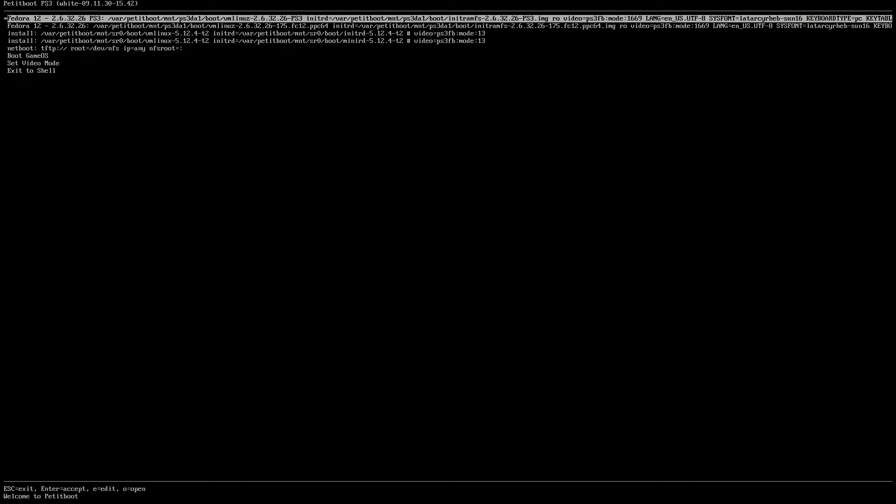
# - Select the first install entry (initrd-5.12.4-t2) and open it in the Option Editor
pyautogui.press('Down')
pyautogui.press('Down')
pyautogui.press('Down')
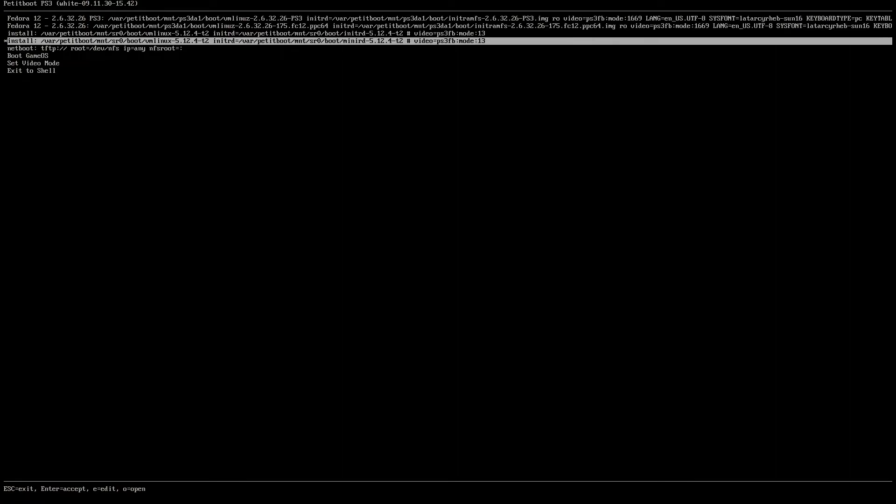
pyautogui.press('Up')
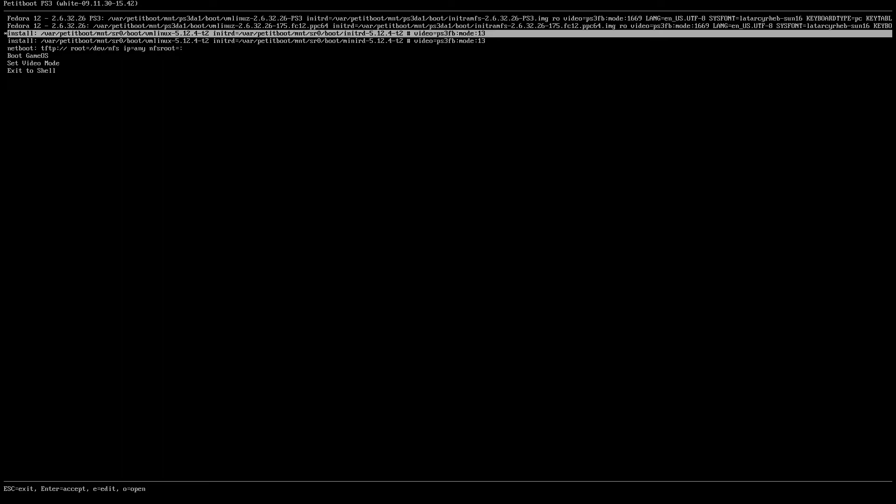
pyautogui.press('Down')
pyautogui.press('Up')
pyautogui.press('Down')
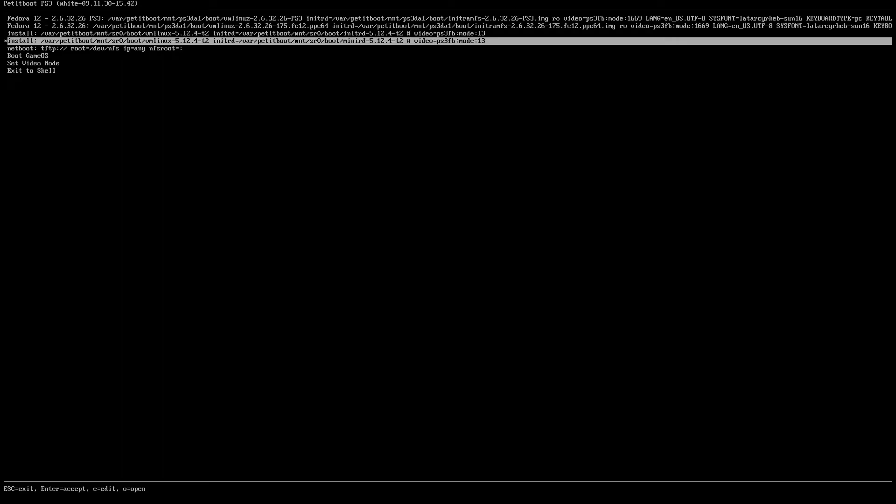
pyautogui.press('Up')
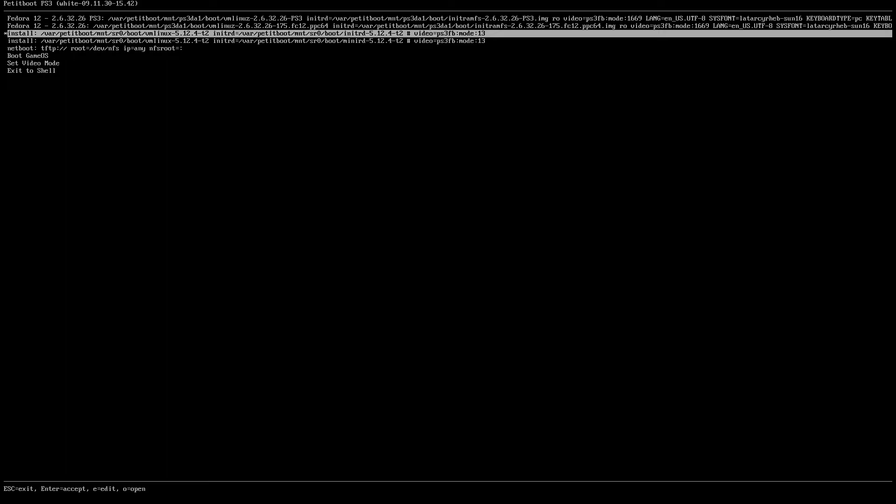
pyautogui.press('e')
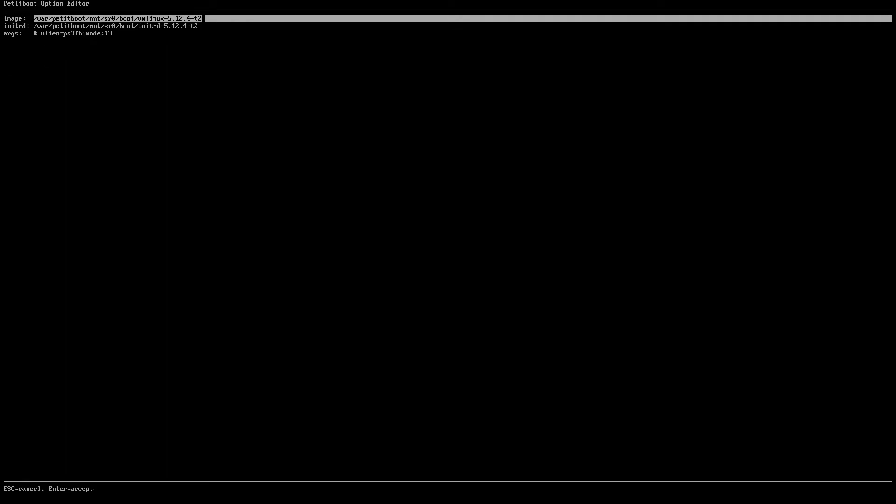
# - Change the args video mode from video=ps3fb:mode:13 to mode:1669
pyautogui.press('Down')
pyautogui.press('Down')
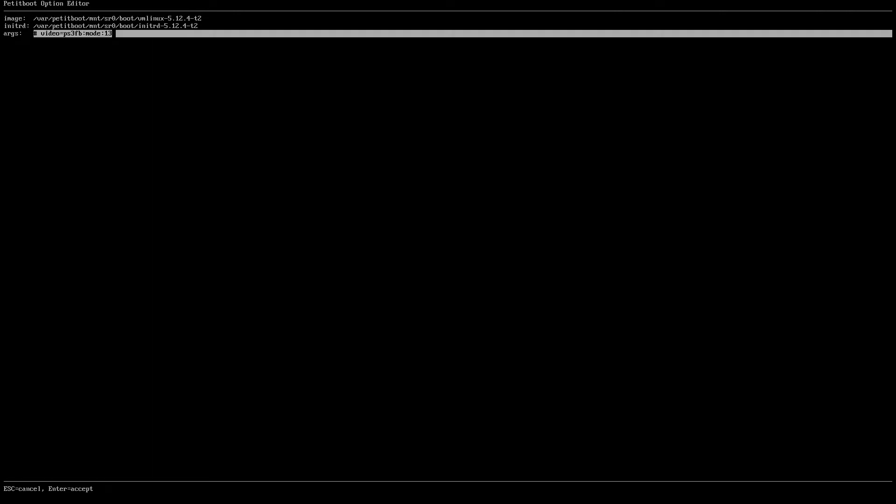
pyautogui.press('BackSpace')
pyautogui.press('BackSpace')
pyautogui.write('1669')
# - Boot the edited entry, keep the default terminals, and enter the install command
pyautogui.press('Return')
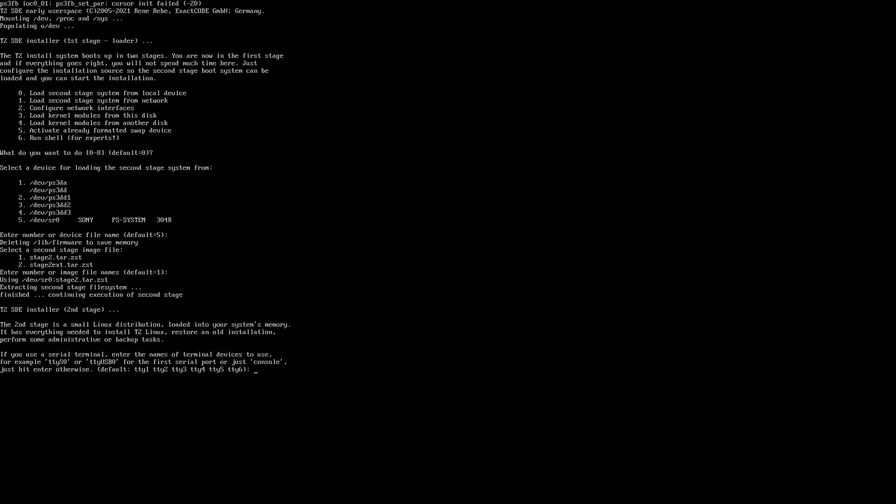
pyautogui.press('Return')
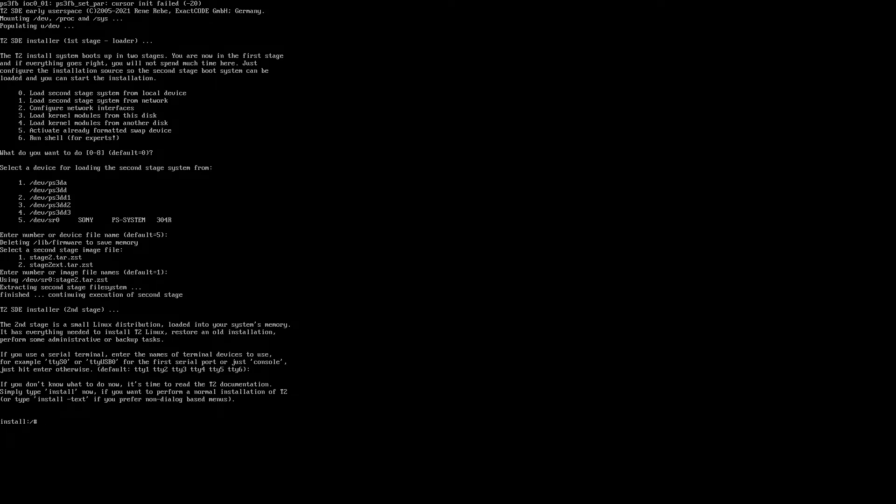
pyautogui.write('install')
# - Start the normal installation and open the actions menu for partition ps3dd2
pyautogui.press('Return')
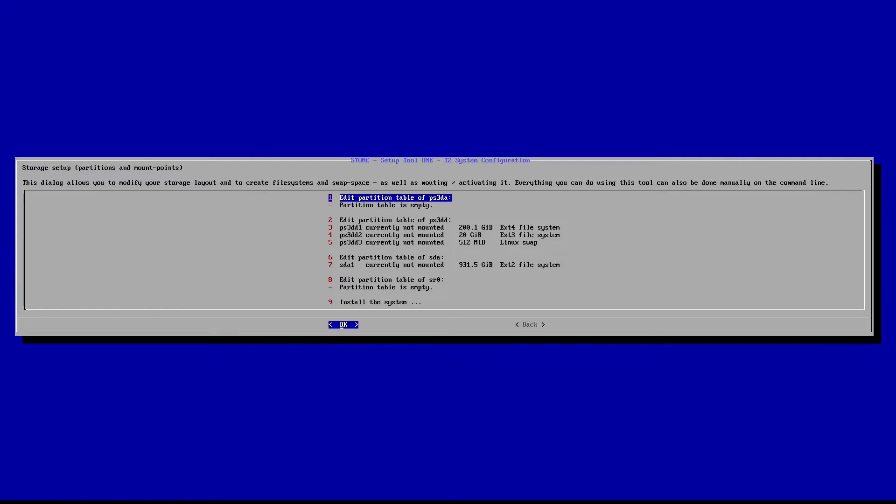
pyautogui.press('Down')
pyautogui.press('Down')
pyautogui.press('Down')
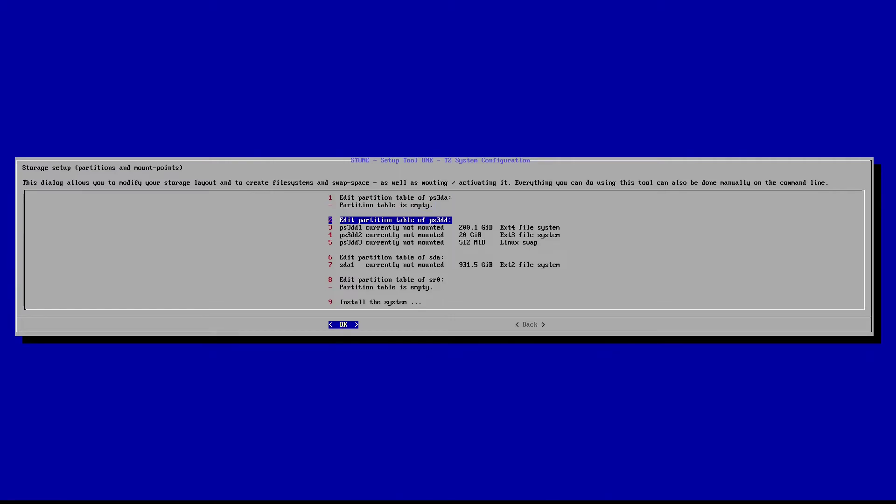
pyautogui.press('Up')
pyautogui.press('Down')
pyautogui.press('Down')
pyautogui.press('Down')
pyautogui.press('Up')
pyautogui.press('Up')
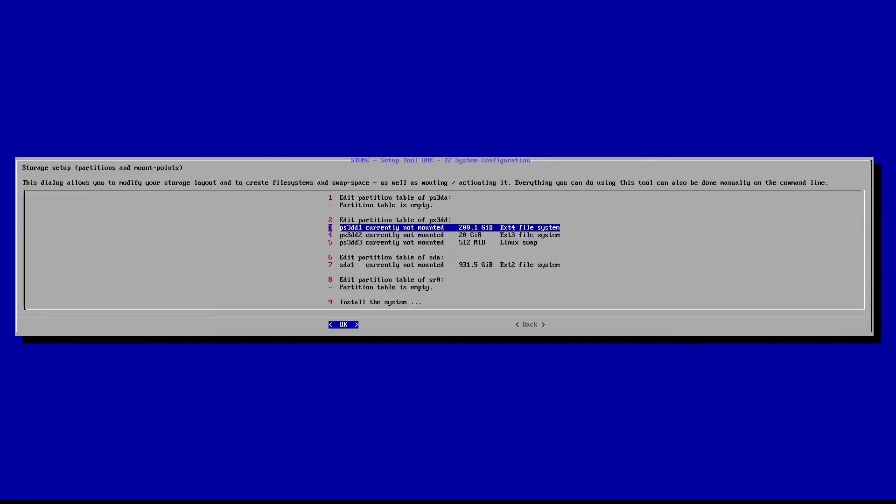
pyautogui.press('Down')
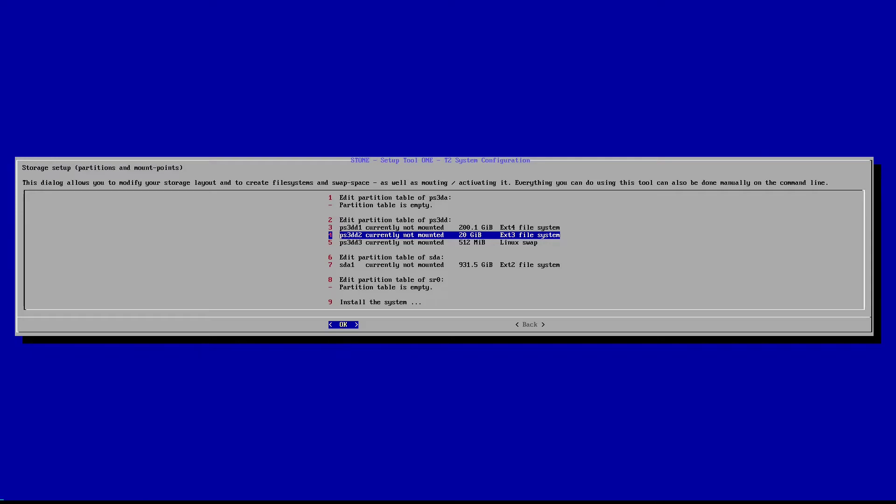
pyautogui.press('Return')
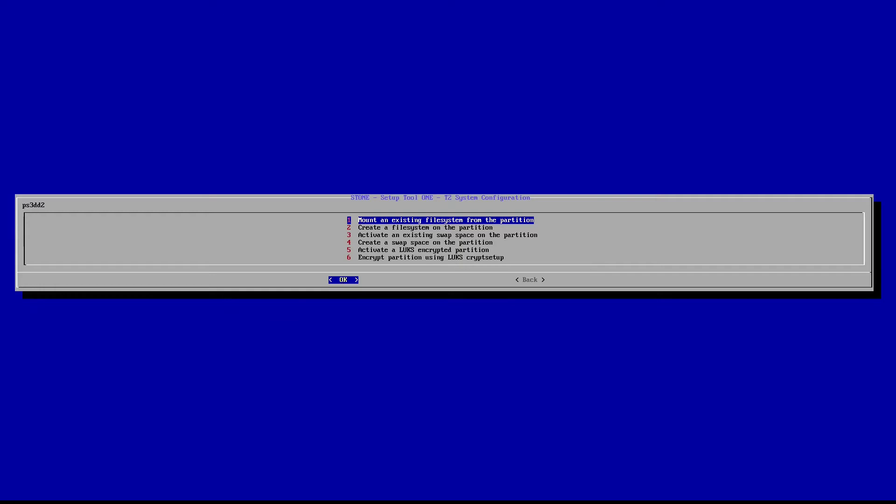
# - Create an ext3 filesystem on ps3dd2, answering 'y' to proceed anyway
pyautogui.press('Down')
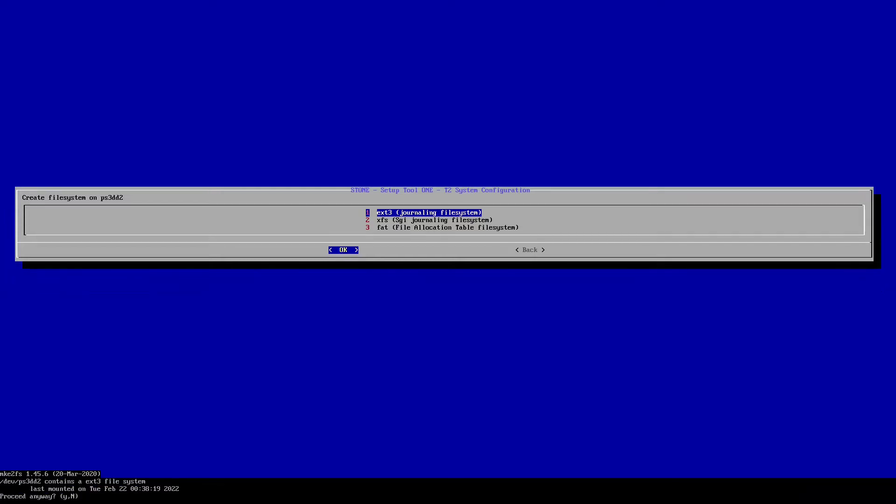
pyautogui.write('y')
pyautogui.press('Return')
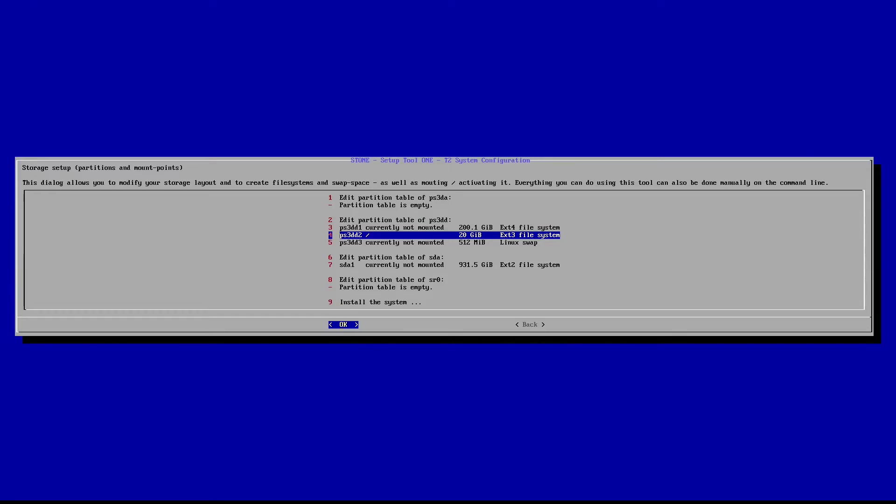
# - Activate the existing 512 MiB swap space on partition ps3dd3
pyautogui.press('Down')
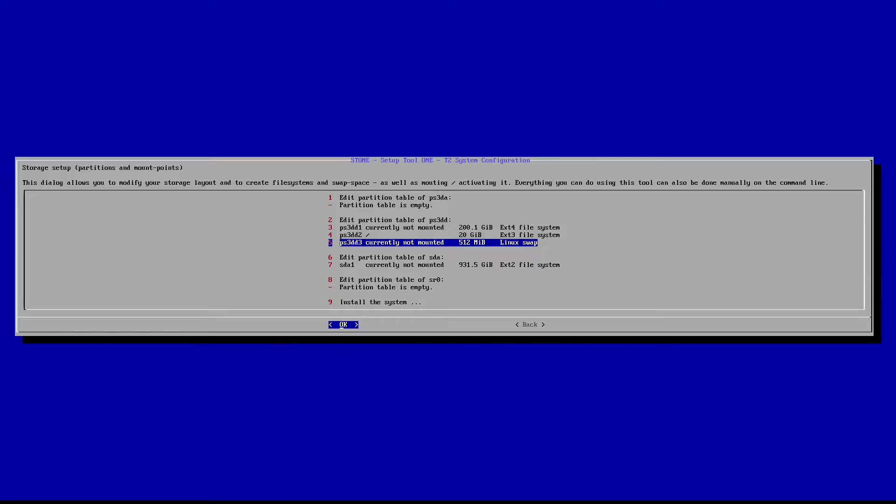
pyautogui.press('Return')
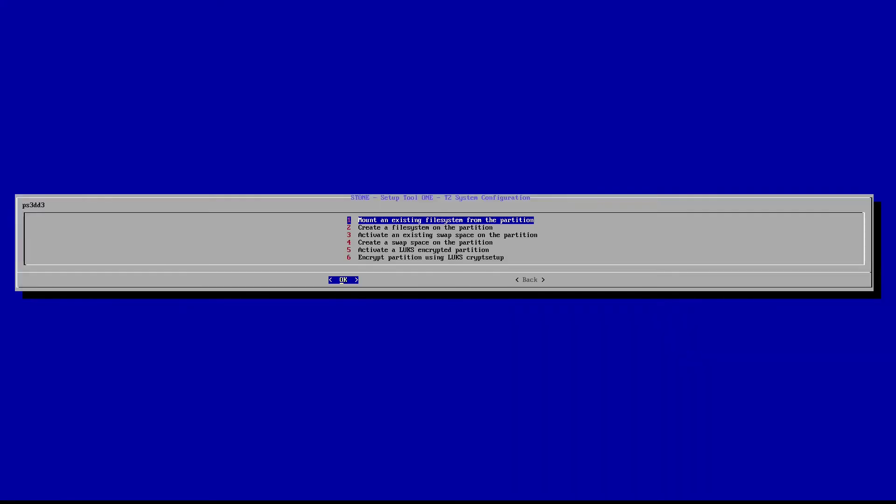
pyautogui.press('Down')
pyautogui.press('Down')
pyautogui.press('Down')
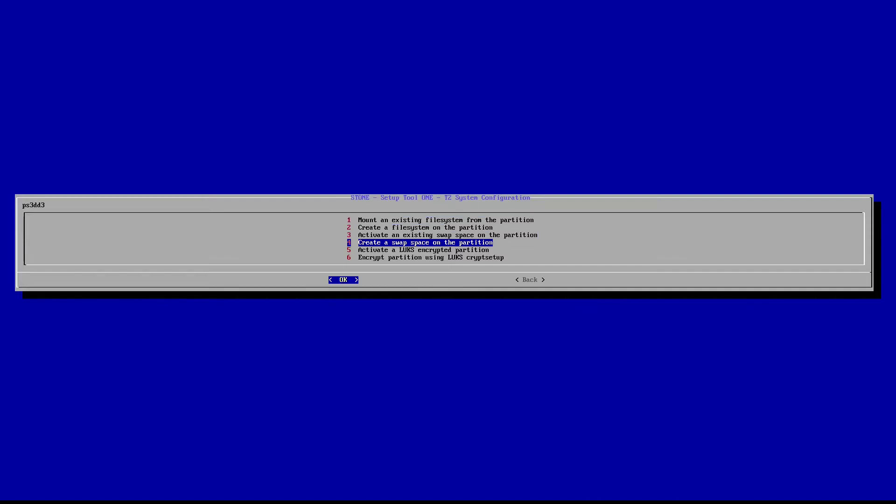
pyautogui.press('Down')
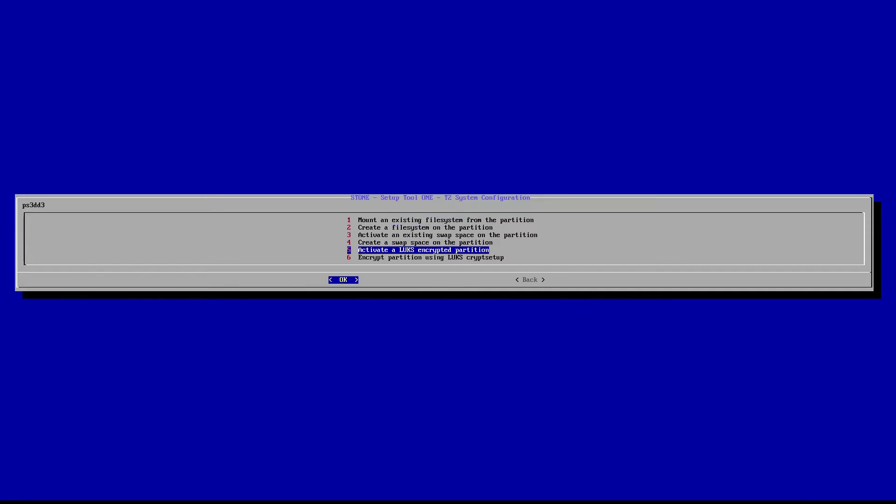
pyautogui.press('Up')
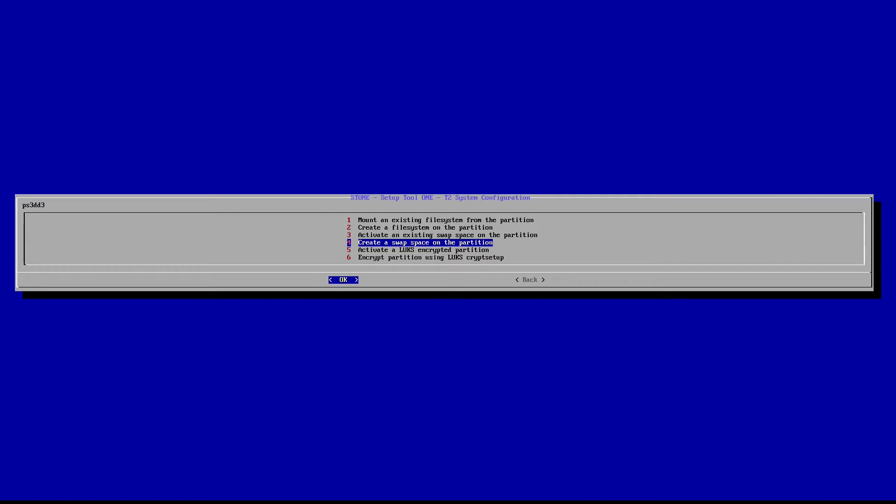
pyautogui.press('Up')
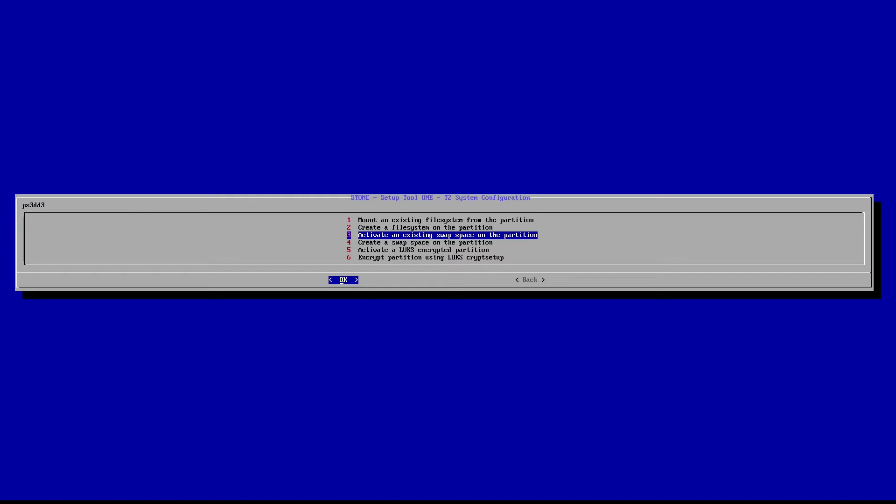
pyautogui.press('Return')
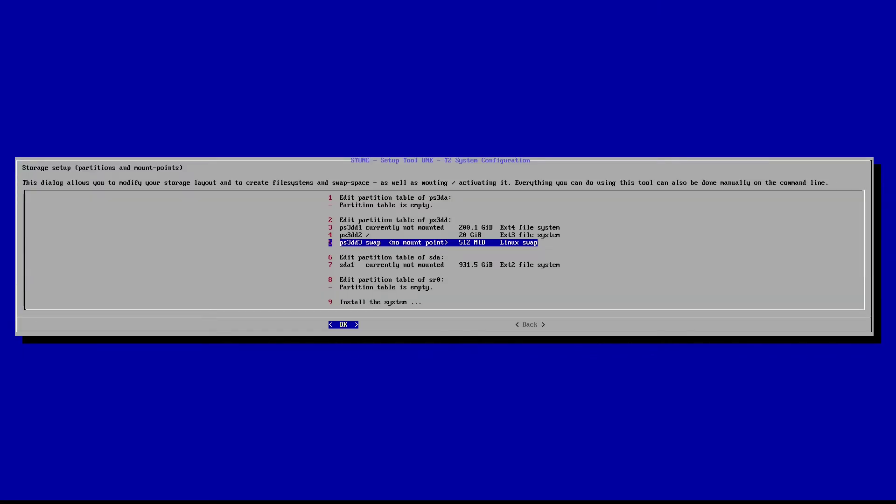
pyautogui.press('Down')
pyautogui.press('Down')
pyautogui.press('Down')
pyautogui.press('Down')
pyautogui.press('Down')
pyautogui.press('Down')
pyautogui.press('Down')
pyautogui.press('Down')
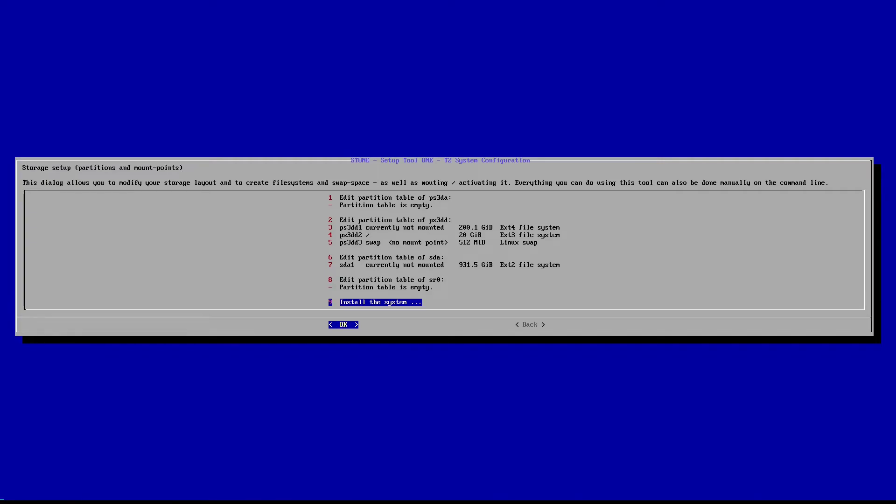
# - Choose 'Install the system' and launch the recommended gasgui Package Manager
pyautogui.press('Return')
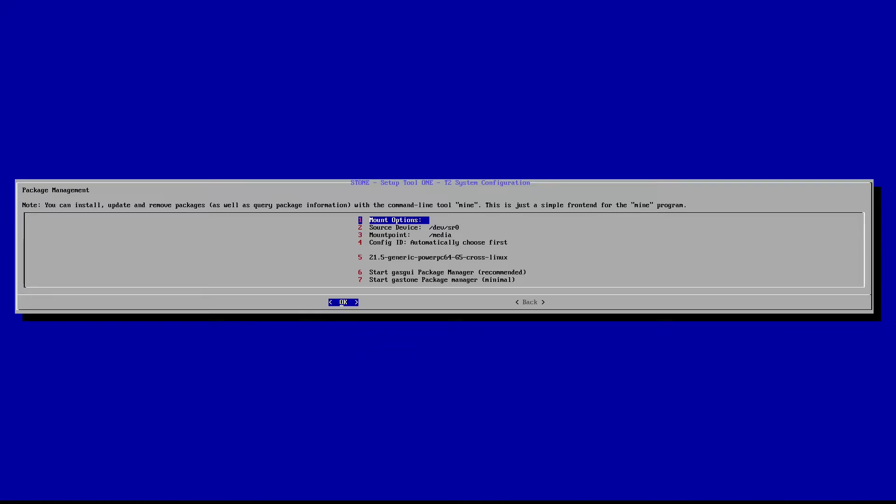
pyautogui.press('Down')
pyautogui.press('Down')
pyautogui.press('Down')
pyautogui.press('Down')
pyautogui.press('Down')
pyautogui.press('Down')
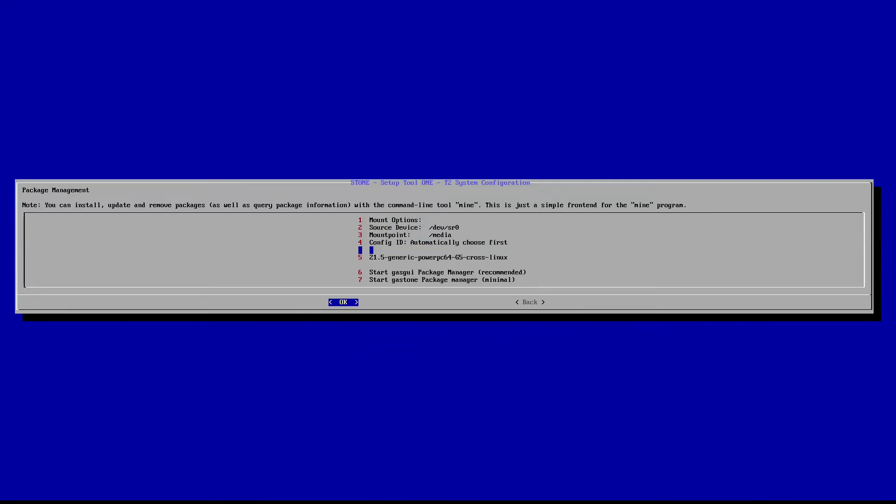
pyautogui.press('Down')
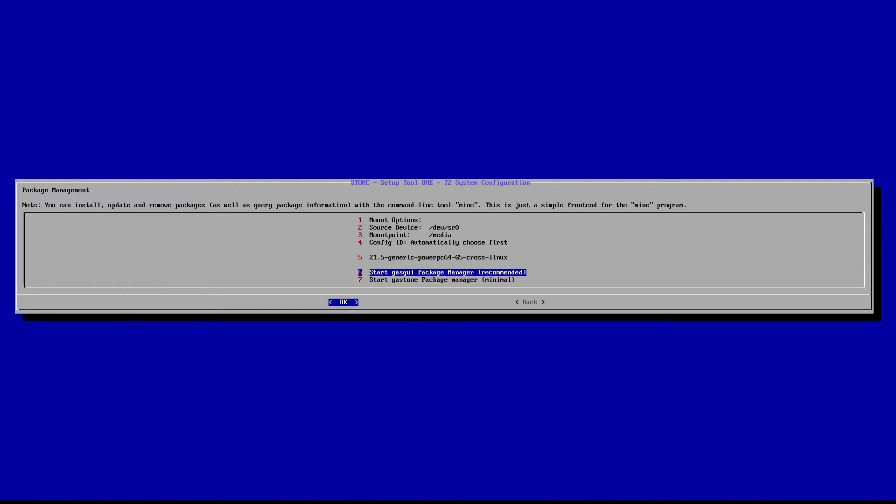
pyautogui.press('Return')
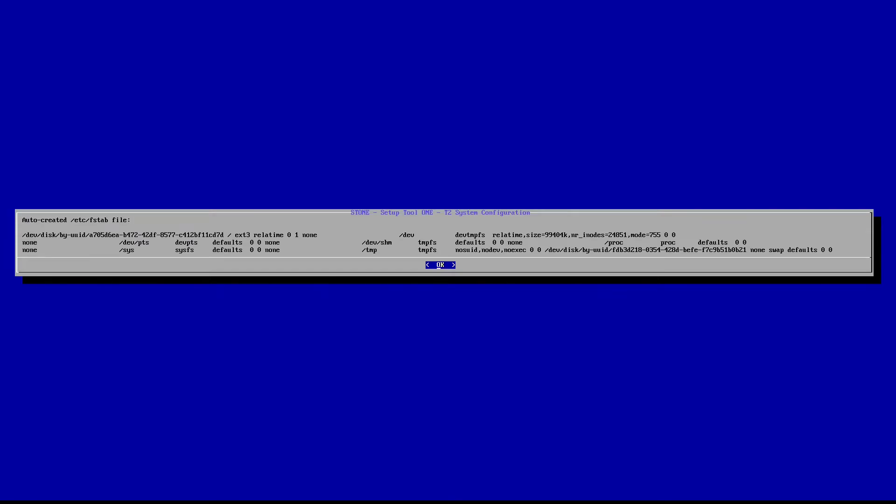
# - Accept the fstab summary and move down the keyboard mappings to 144 "us"
pyautogui.press('Return')
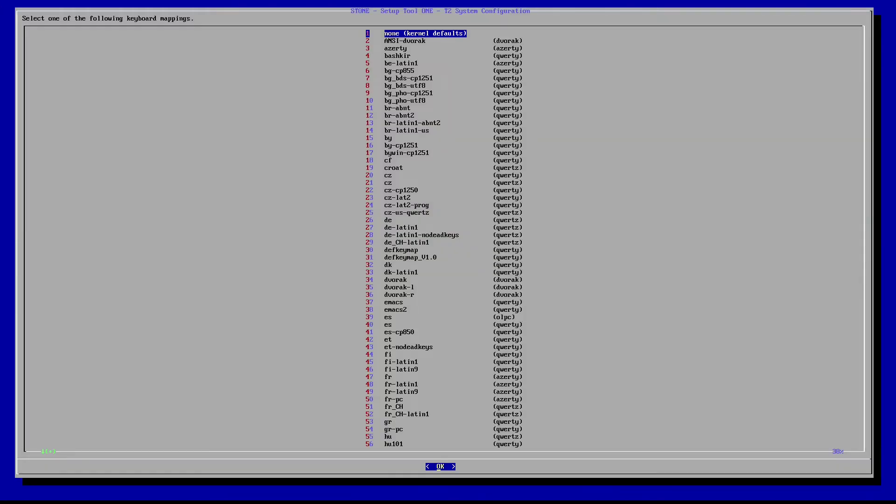
pyautogui.press('Down')
pyautogui.press('Down')
pyautogui.press('Down')
pyautogui.press('Down')
pyautogui.press('Down')
pyautogui.press('Down')
pyautogui.press('Down')
pyautogui.press('Down')
pyautogui.press('Down')
pyautogui.press('Down')
pyautogui.press('Down')
pyautogui.press('Down')
pyautogui.press('Down')
pyautogui.press('Down')
pyautogui.press('Down')
pyautogui.press('Down')
pyautogui.press('Down')
pyautogui.press('Down')
pyautogui.press('Down')
pyautogui.press('Down')
pyautogui.press('Down')
pyautogui.press('Down')
pyautogui.press('Down')
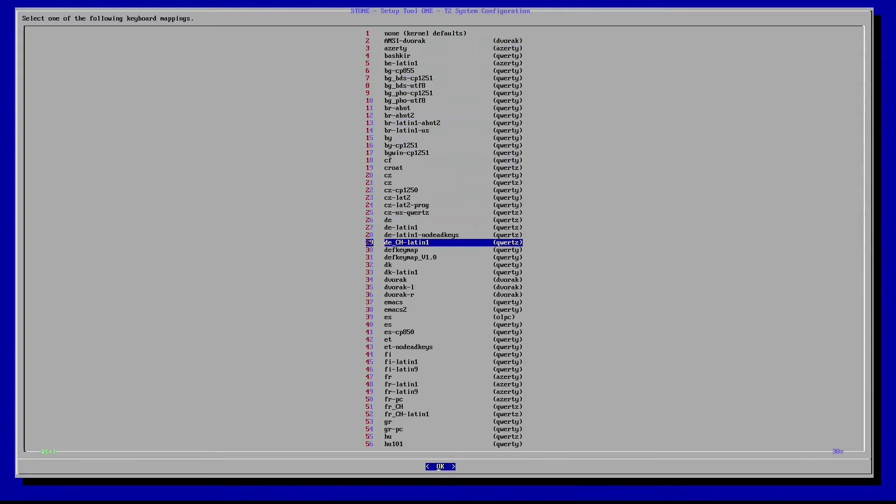
pyautogui.press('Down')
pyautogui.press('Down')
pyautogui.press('Down')
pyautogui.press('Down')
pyautogui.press('Down')
pyautogui.press('Down')
pyautogui.press('Down')
pyautogui.press('Down')
pyautogui.press('Down')
pyautogui.press('Down')
pyautogui.press('Down')
pyautogui.press('Down')
pyautogui.press('Down')
pyautogui.press('Down')
pyautogui.press('Down')
pyautogui.press('Down')
pyautogui.press('Down')
pyautogui.press('Down')
pyautogui.press('Down')
pyautogui.press('Down')
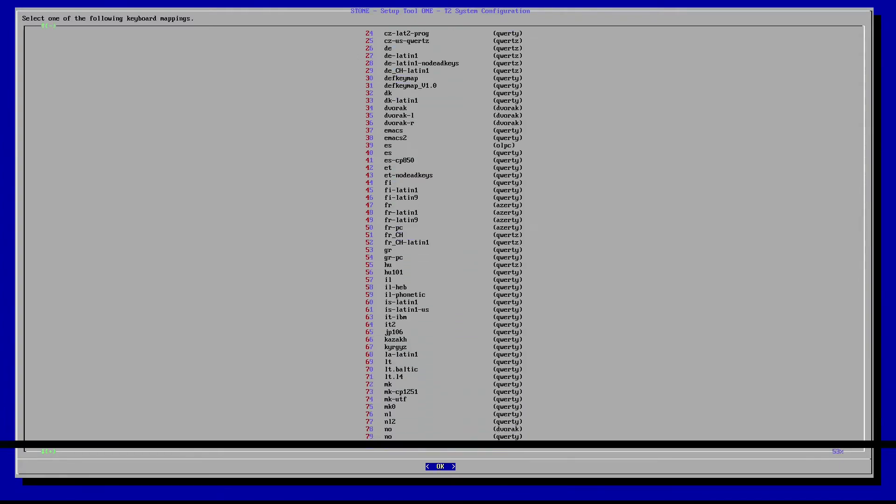
pyautogui.press('Down')
pyautogui.press('Down')
pyautogui.press('Down')
pyautogui.press('Down')
pyautogui.press('Down')
pyautogui.press('Down')
pyautogui.press('Down')
pyautogui.press('Down')
pyautogui.press('Down')
pyautogui.press('Down')
pyautogui.press('Down')
pyautogui.press('Down')
pyautogui.press('Down')
pyautogui.press('Down')
pyautogui.press('Down')
pyautogui.press('Down')
pyautogui.press('Down')
pyautogui.press('Down')
pyautogui.press('Down')
pyautogui.press('Down')
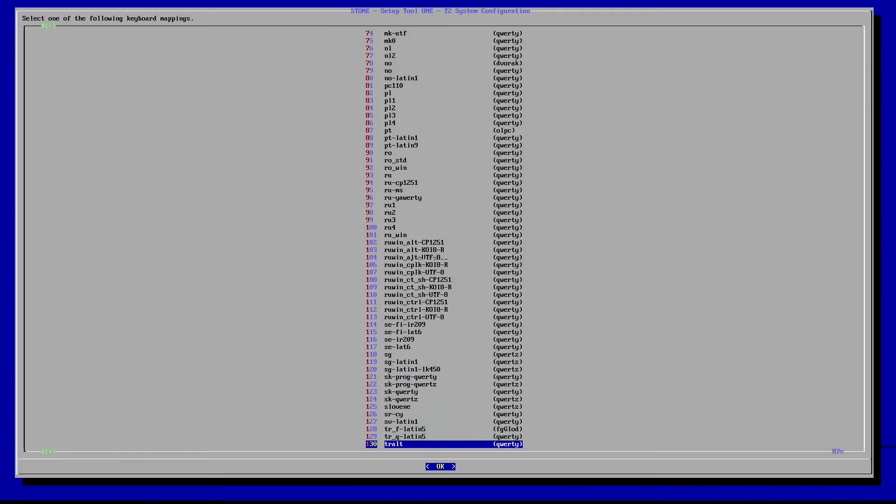
pyautogui.press('Up')
pyautogui.press('Up')
pyautogui.press('Up')
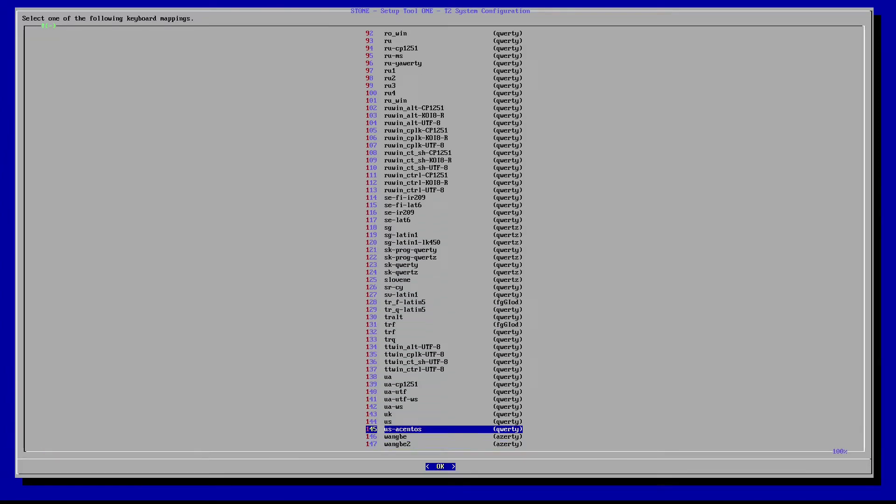
# - Accept 'us' as the installer keyboard mapping
pyautogui.press('Return')
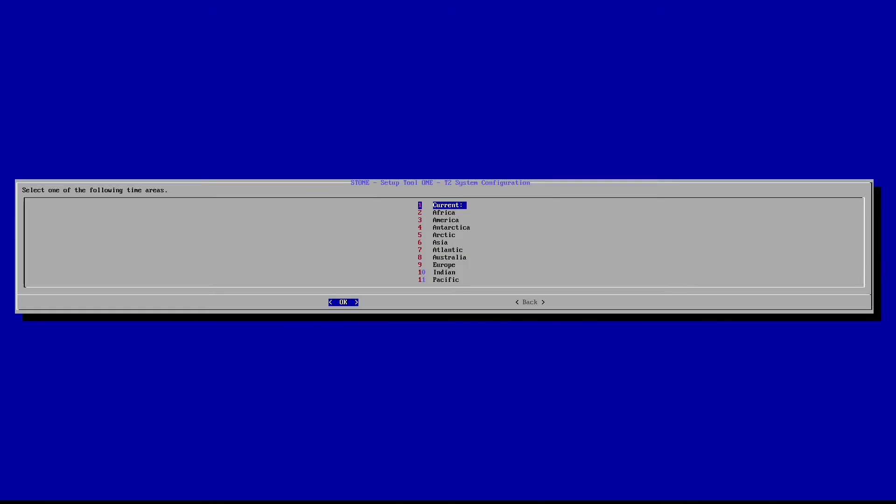
# - Pick America as the time area and New_York as the time zone
pyautogui.press('Down')
pyautogui.press('Down')
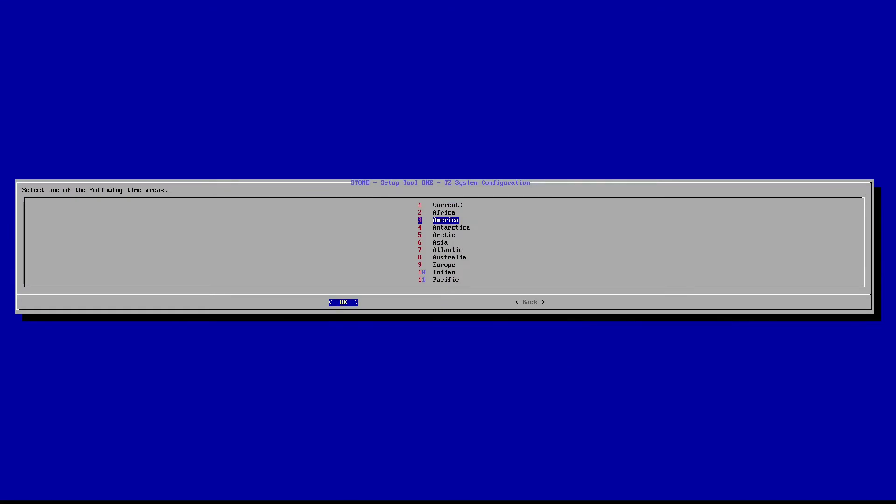
pyautogui.press('Return')
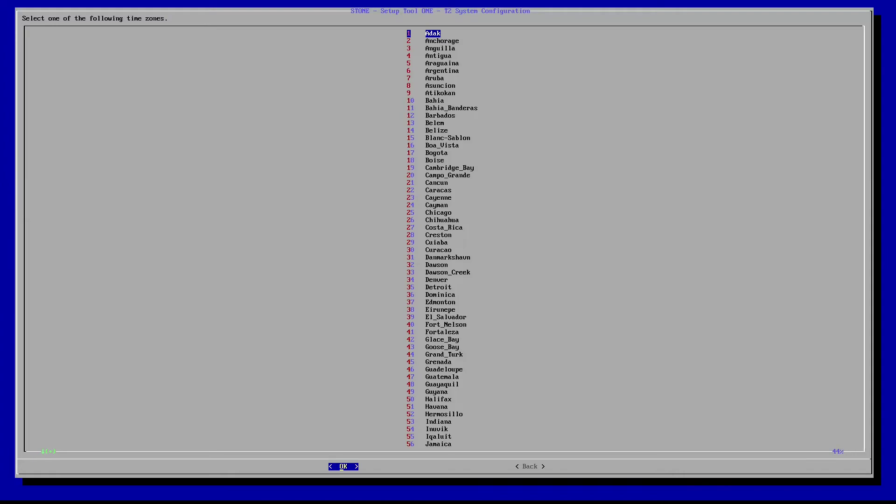
pyautogui.press('Down')
pyautogui.press('Down')
pyautogui.press('Down')
pyautogui.press('Down')
pyautogui.press('Down')
pyautogui.press('Down')
pyautogui.press('Down')
pyautogui.press('Down')
pyautogui.press('Down')
pyautogui.press('Down')
pyautogui.press('Down')
pyautogui.press('Down')
pyautogui.press('Down')
pyautogui.press('Down')
pyautogui.press('Down')
pyautogui.press('Down')
pyautogui.press('Down')
pyautogui.press('Down')
pyautogui.press('Down')
pyautogui.press('Down')
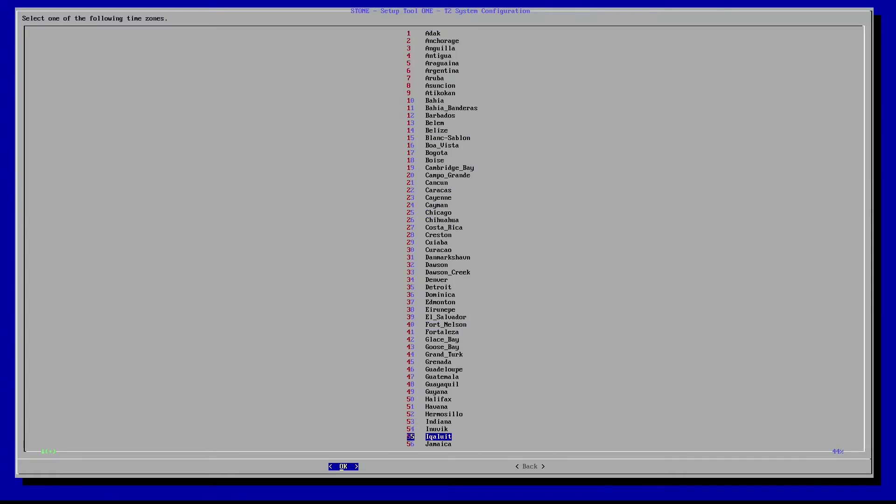
pyautogui.press('Down')
pyautogui.press('Down')
pyautogui.press('Down')
pyautogui.press('Down')
pyautogui.press('Down')
pyautogui.press('Down')
pyautogui.press('Down')
pyautogui.press('Down')
pyautogui.press('Down')
pyautogui.press('Down')
pyautogui.press('Down')
pyautogui.press('Down')
pyautogui.press('Down')
pyautogui.press('Down')
pyautogui.press('Down')
pyautogui.press('Down')
pyautogui.press('Down')
pyautogui.press('Down')
pyautogui.press('Down')
pyautogui.press('Down')
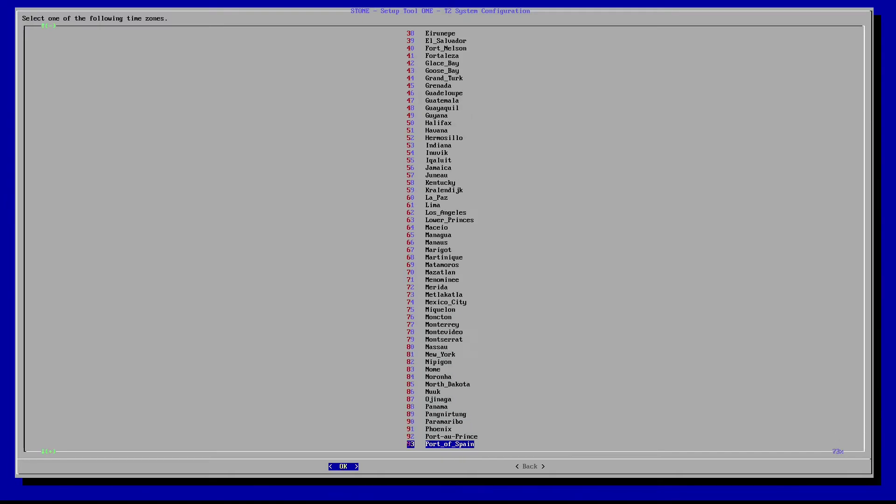
pyautogui.press('Up')
pyautogui.press('Up')
pyautogui.press('Up')
pyautogui.press('Up')
pyautogui.press('Up')
pyautogui.press('Up')
pyautogui.press('Up')
pyautogui.press('Up')
pyautogui.press('Up')
pyautogui.press('Up')
pyautogui.press('Up')
pyautogui.press('Up')
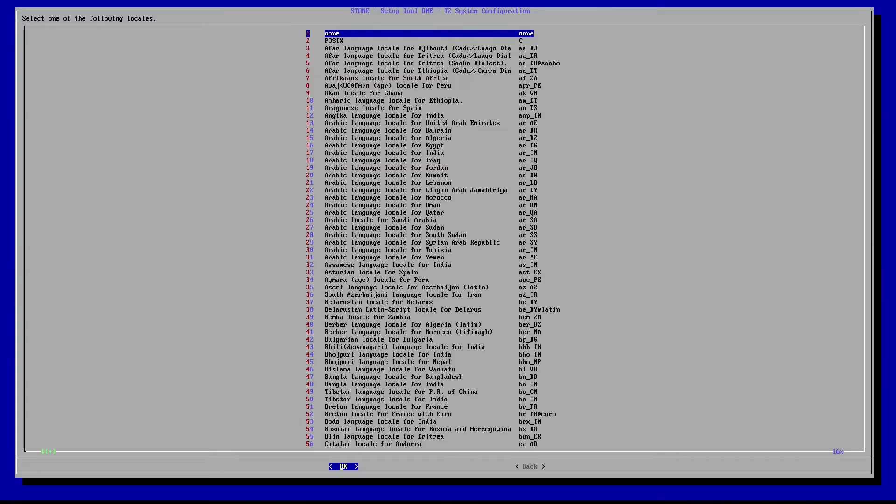
# - Choose 'English locale for the USA' (en_US) from the locale list
pyautogui.press('Down')
pyautogui.press('Down')
pyautogui.press('Down')
pyautogui.press('Down')
pyautogui.press('Down')
pyautogui.press('Down')
pyautogui.press('Down')
pyautogui.press('Down')
pyautogui.press('Down')
pyautogui.press('Down')
pyautogui.press('Down')
pyautogui.press('Down')
pyautogui.press('Down')
pyautogui.press('Down')
pyautogui.press('Down')
pyautogui.press('Down')
pyautogui.press('Down')
pyautogui.press('Down')
pyautogui.press('Down')
pyautogui.press('Down')
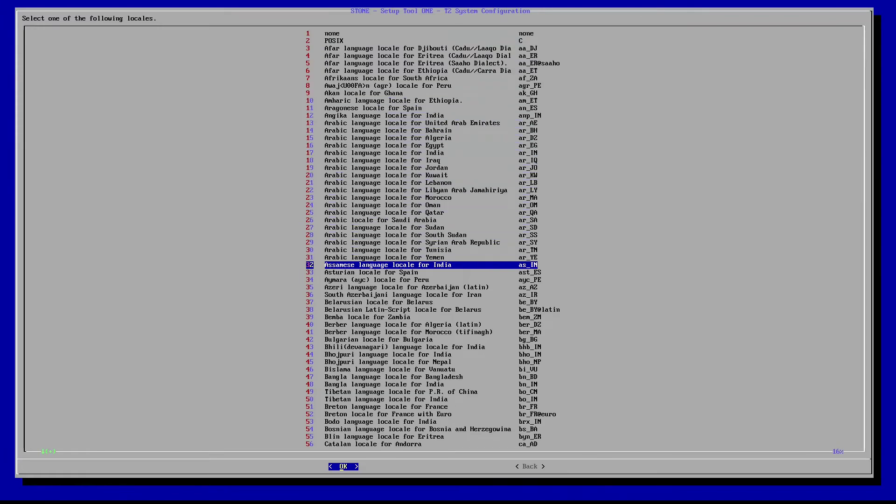
pyautogui.press('Down')
pyautogui.press('Down')
pyautogui.press('Down')
pyautogui.press('Down')
pyautogui.press('Down')
pyautogui.press('Down')
pyautogui.press('Down')
pyautogui.press('Down')
pyautogui.press('Down')
pyautogui.press('Down')
pyautogui.press('Down')
pyautogui.press('Down')
pyautogui.press('Down')
pyautogui.press('Down')
pyautogui.press('Down')
pyautogui.press('Down')
pyautogui.press('Down')
pyautogui.press('Down')
pyautogui.press('Down')
pyautogui.press('Down')
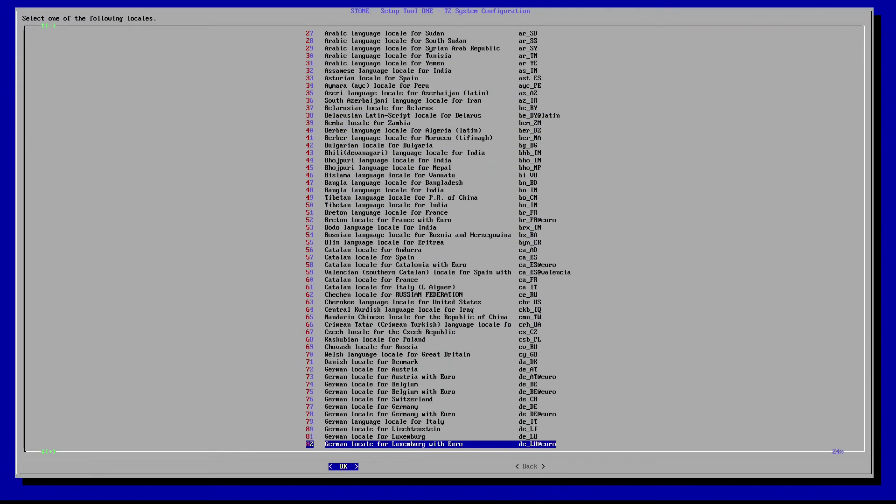
pyautogui.press('Down')
pyautogui.press('Down')
pyautogui.press('Down')
pyautogui.press('Down')
pyautogui.press('Down')
pyautogui.press('Down')
pyautogui.press('Down')
pyautogui.press('Down')
pyautogui.press('Down')
pyautogui.press('Down')
pyautogui.press('Down')
pyautogui.press('Down')
pyautogui.press('Down')
pyautogui.press('Down')
pyautogui.press('Down')
pyautogui.press('Down')
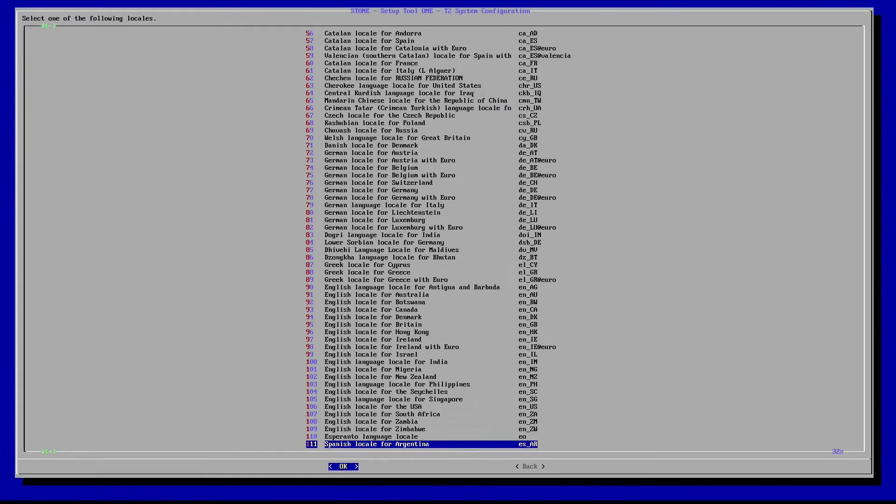
pyautogui.press('Down')
pyautogui.press('Down')
pyautogui.press('Down')
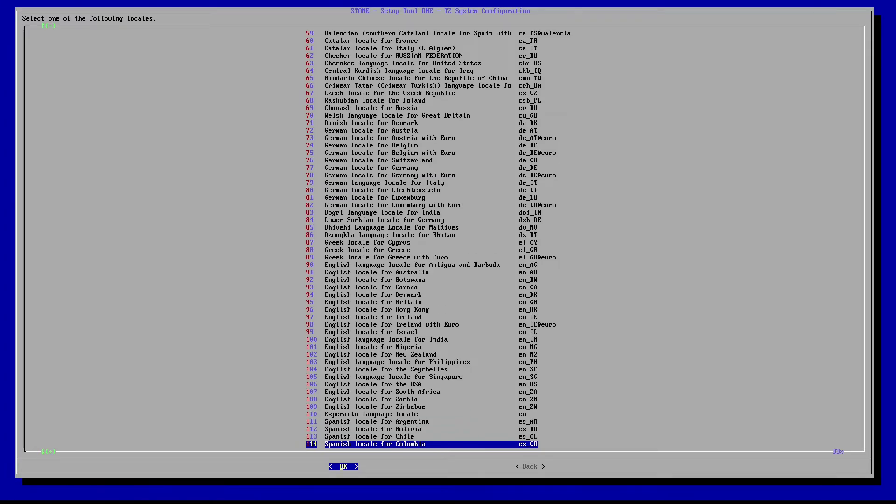
pyautogui.press('Up')
pyautogui.press('Up')
pyautogui.press('Up')
pyautogui.press('Up')
pyautogui.press('Up')
pyautogui.press('Up')
pyautogui.press('Up')
pyautogui.press('Up')
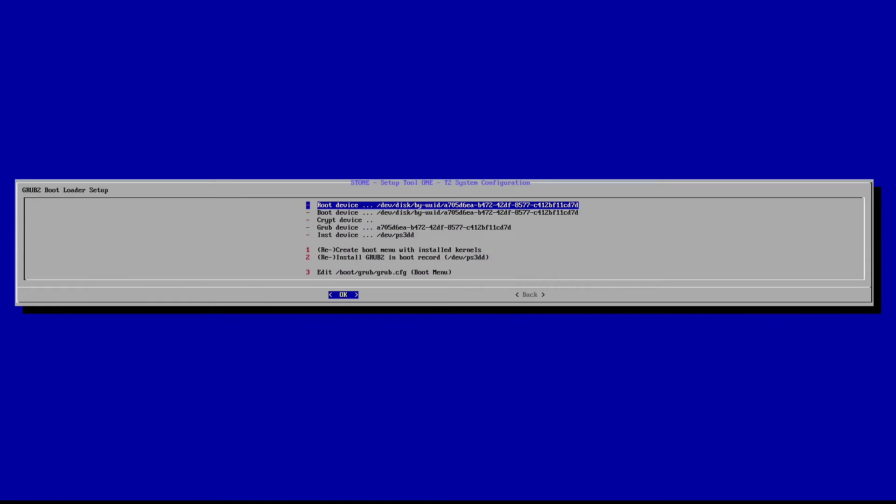
pyautogui.press('Down')
pyautogui.press('Down')
pyautogui.press('Down')
pyautogui.press('Down')
pyautogui.press('Down')
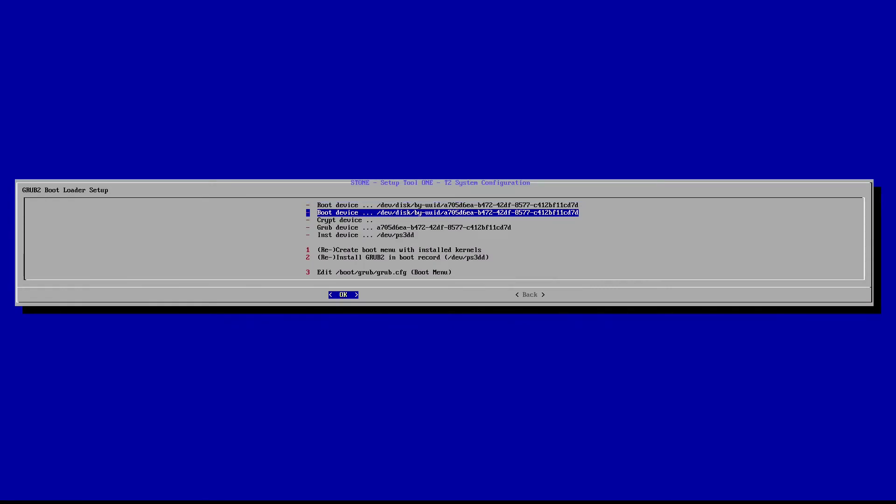
pyautogui.press('Down')
pyautogui.press('Down')
pyautogui.press('Down')
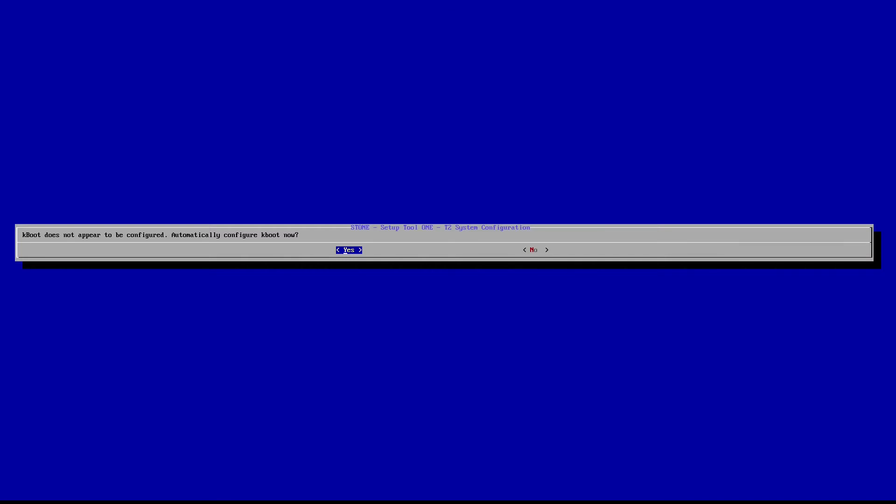
# - Accept automatic kBoot configuration and bring up /etc/kboot.conf for editing
pyautogui.press('Return')
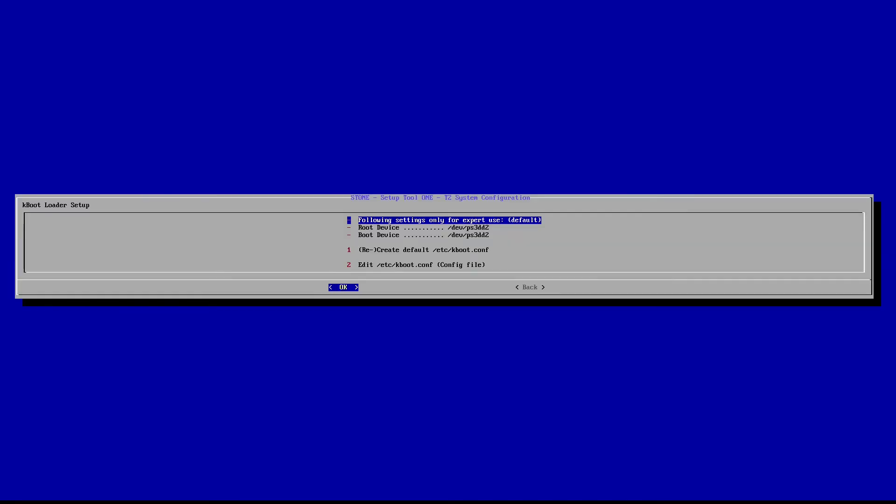
pyautogui.press('Down')
pyautogui.press('Down')
pyautogui.press('Down')
pyautogui.press('Down')
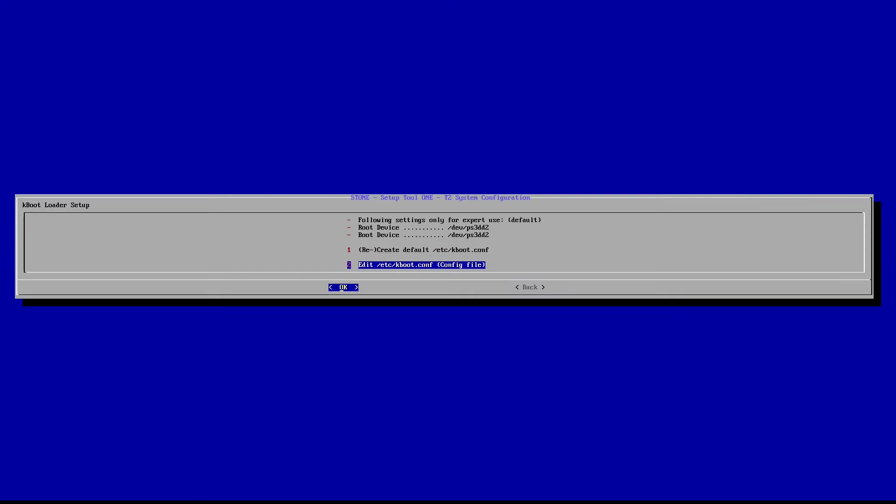
pyautogui.press('Return')
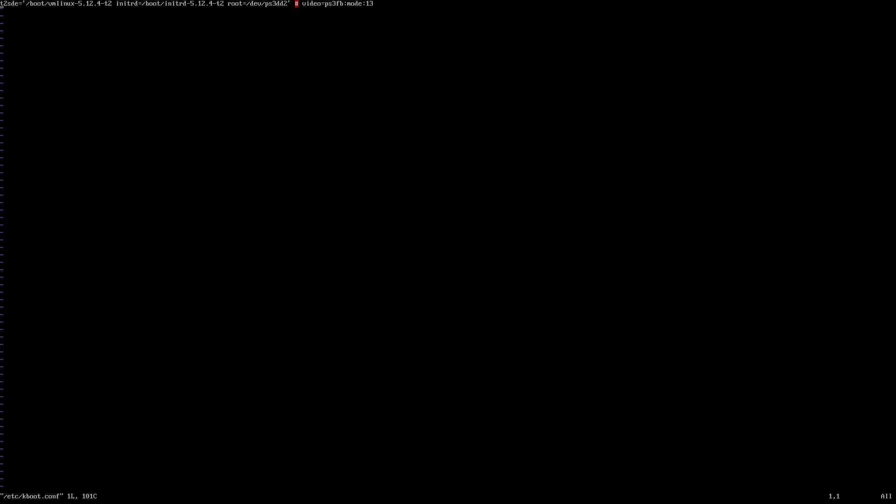
# - Change the kboot.conf ps3fb video mode on the kernel line from 13 to 16
pyautogui.press('i')
pyautogui.press('End')
pyautogui.press('BackSpace')
pyautogui.press('BackSpace')
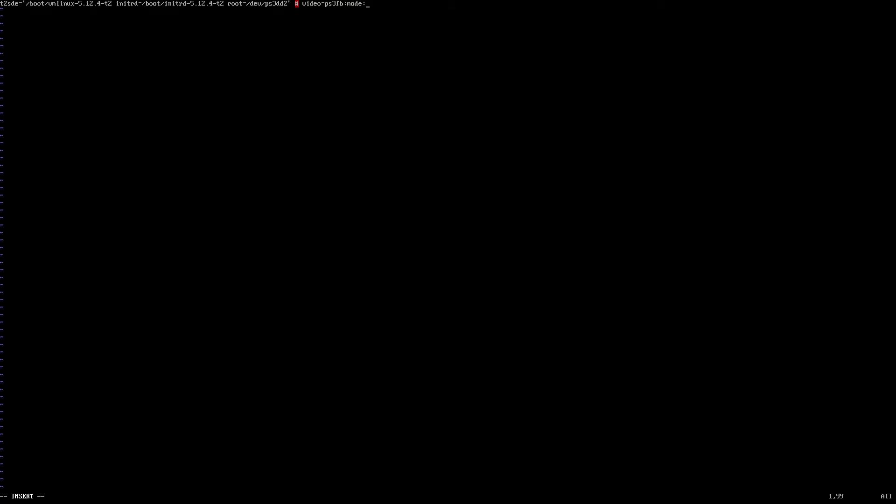
pyautogui.write('1669')
pyautogui.press('Return')
# - Save kboot.conf with :wq and leave kBoot Loader Setup
pyautogui.press('Escape')
pyautogui.hotkey('shift', ';')
pyautogui.write('wq')
pyautogui.press('Return')
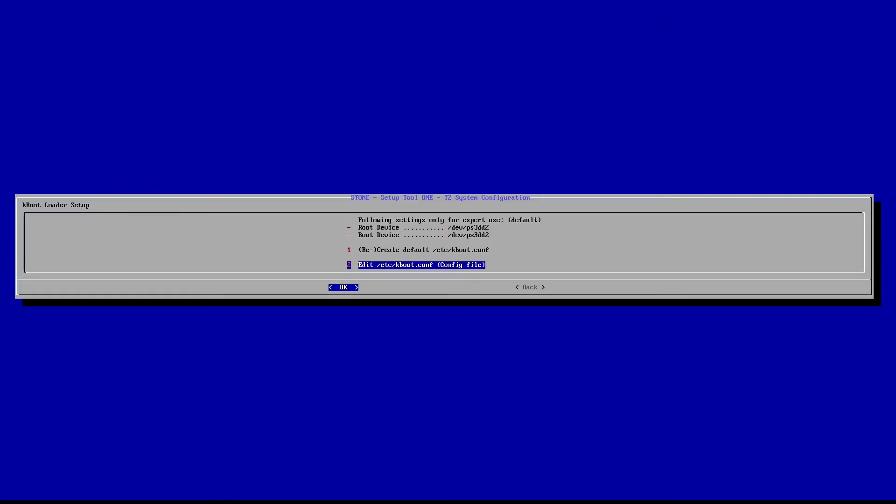
pyautogui.press('Tab')
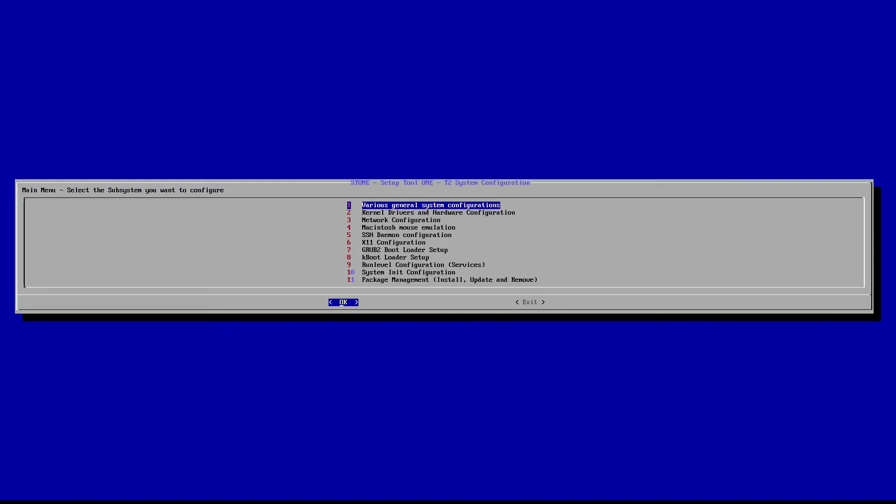
# - In General system configuration, set the console font to iso01-12x22
pyautogui.press('Down')
pyautogui.press('Down')
pyautogui.press('Down')
pyautogui.press('Down')
pyautogui.press('Down')
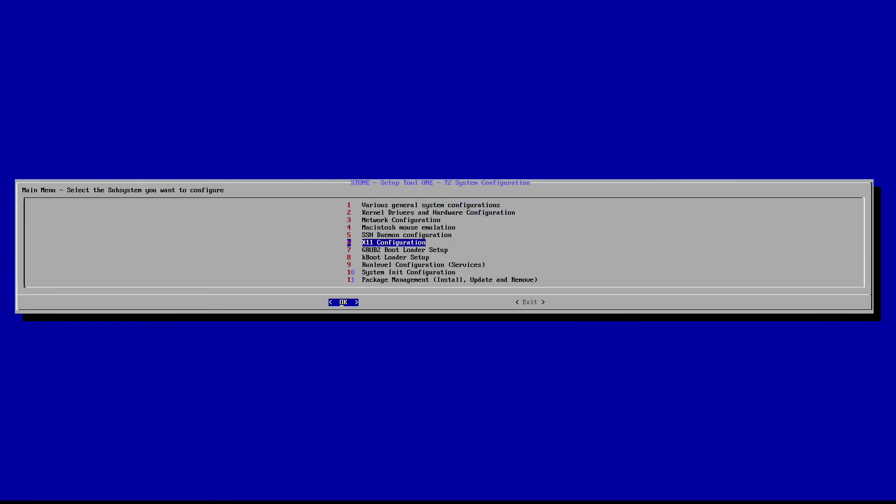
pyautogui.press('Up')
pyautogui.press('Up')
pyautogui.press('Up')
pyautogui.press('Up')
pyautogui.press('Up')
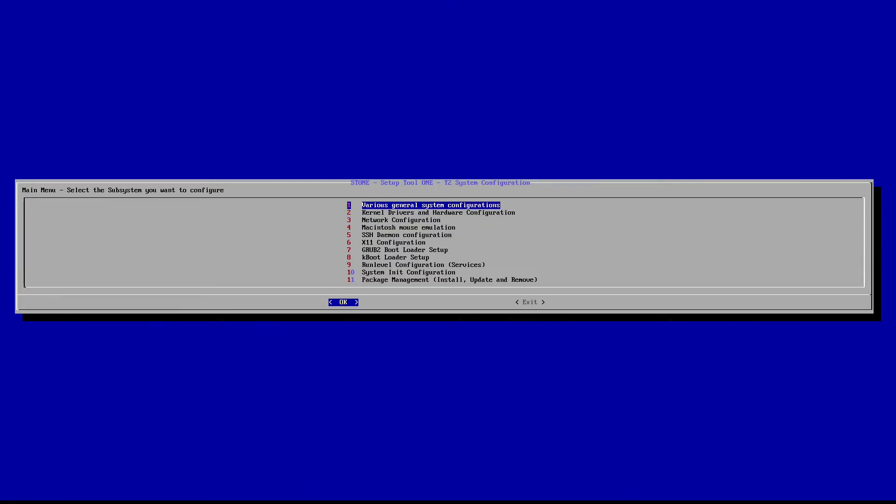
pyautogui.press('Return')
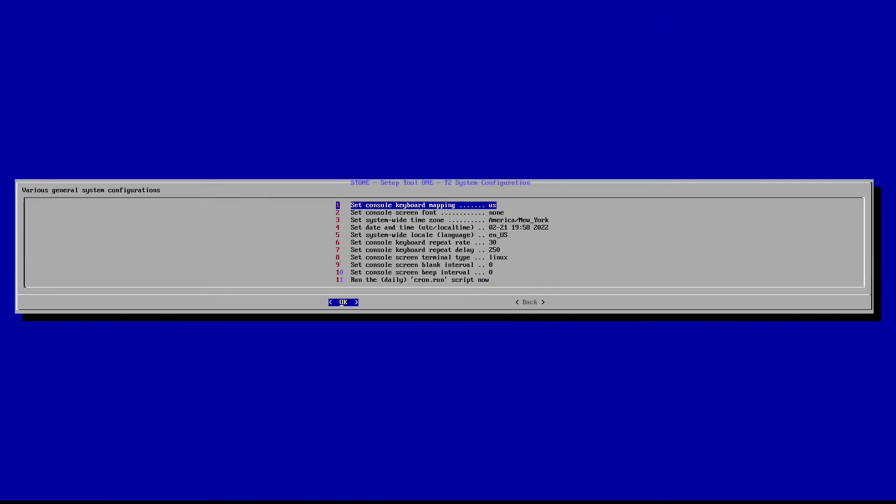
pyautogui.press('Down')
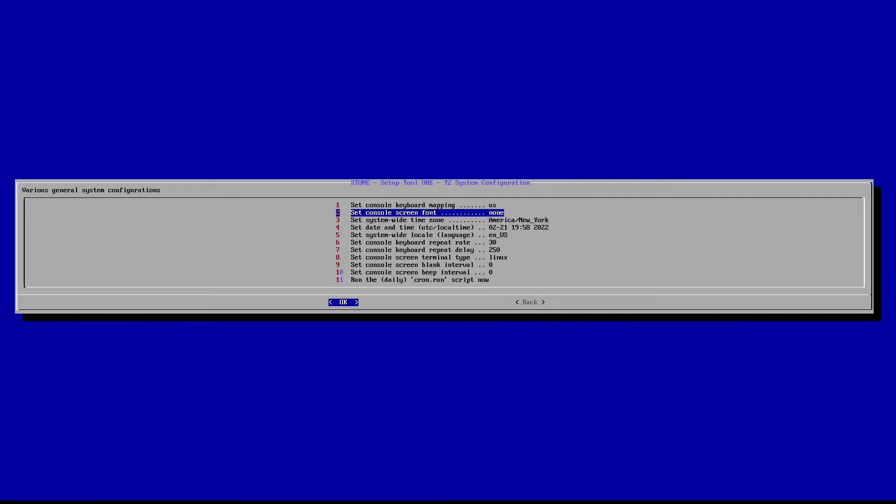
pyautogui.press('Return')
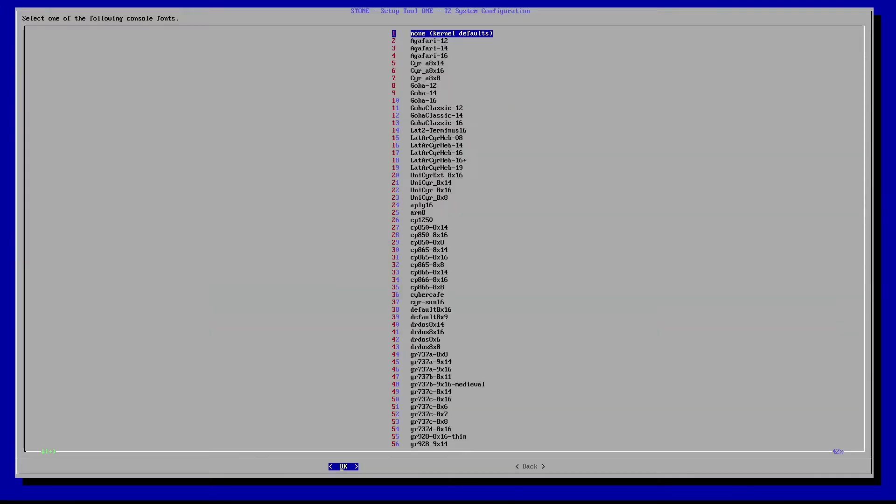
pyautogui.press('Down')
pyautogui.press('Down')
pyautogui.press('Down')
pyautogui.press('Down')
pyautogui.press('Down')
pyautogui.press('Down')
pyautogui.press('Down')
pyautogui.press('Down')
pyautogui.press('Down')
pyautogui.press('Down')
pyautogui.press('Down')
pyautogui.press('Down')
pyautogui.press('Down')
pyautogui.press('Down')
pyautogui.press('Down')
pyautogui.press('Down')
pyautogui.press('Down')
pyautogui.press('Down')
pyautogui.press('Down')
pyautogui.press('Down')
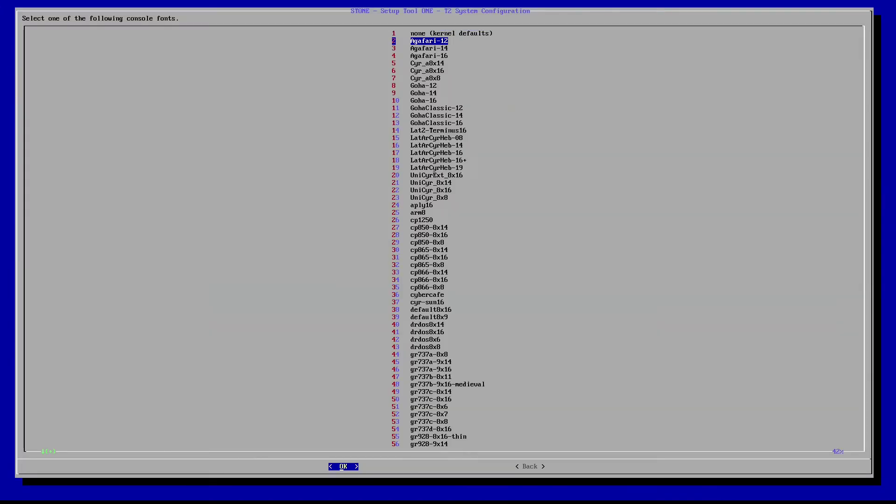
pyautogui.press('Down')
pyautogui.press('Down')
pyautogui.press('Down')
pyautogui.press('Down')
pyautogui.press('Down')
pyautogui.press('Down')
pyautogui.press('Down')
pyautogui.press('Down')
pyautogui.press('Down')
pyautogui.press('Down')
pyautogui.press('Down')
pyautogui.press('Down')
pyautogui.press('Down')
pyautogui.press('Down')
pyautogui.press('Down')
pyautogui.press('Down')
pyautogui.press('Down')
pyautogui.press('Down')
pyautogui.press('Down')
pyautogui.press('Down')
pyautogui.press('Up')
pyautogui.press('Up')
pyautogui.press('Up')
pyautogui.press('Up')
pyautogui.press('Up')
pyautogui.press('Up')
pyautogui.press('Up')
pyautogui.press('Up')
pyautogui.press('Up')
pyautogui.press('Up')
pyautogui.press('Up')
pyautogui.press('Up')
pyautogui.press('Up')
pyautogui.press('Up')
pyautogui.press('Up')
pyautogui.press('Up')
pyautogui.press('Up')
pyautogui.press('Up')
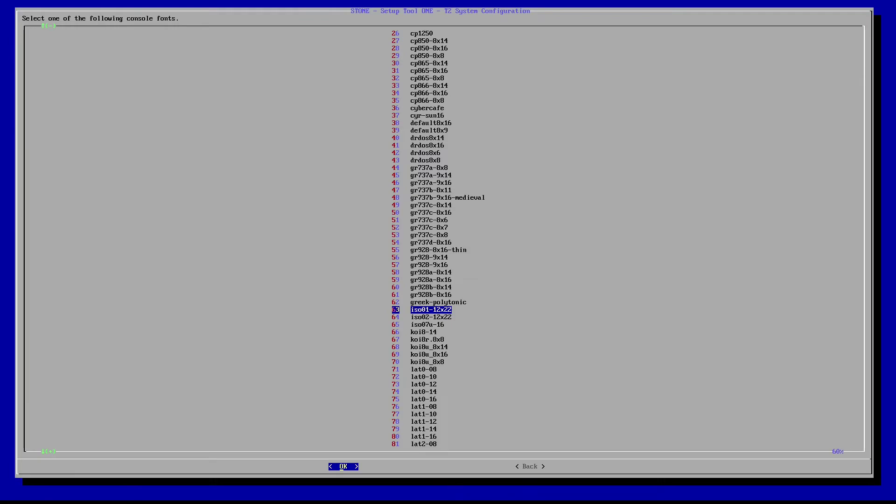
pyautogui.press('Return')
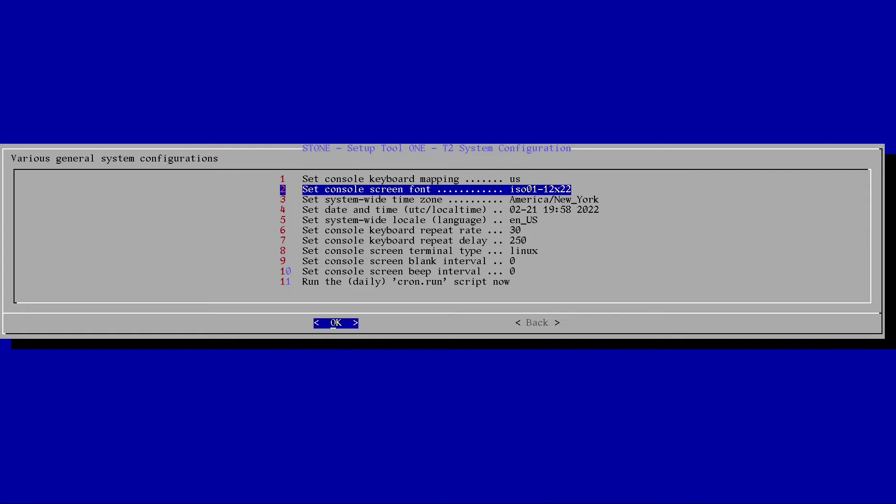
# - Review the remaining general settings and go back to the subsystem list
pyautogui.press('Down')
pyautogui.press('Down')
pyautogui.press('Down')
pyautogui.press('Down')
pyautogui.press('Down')
pyautogui.press('Down')
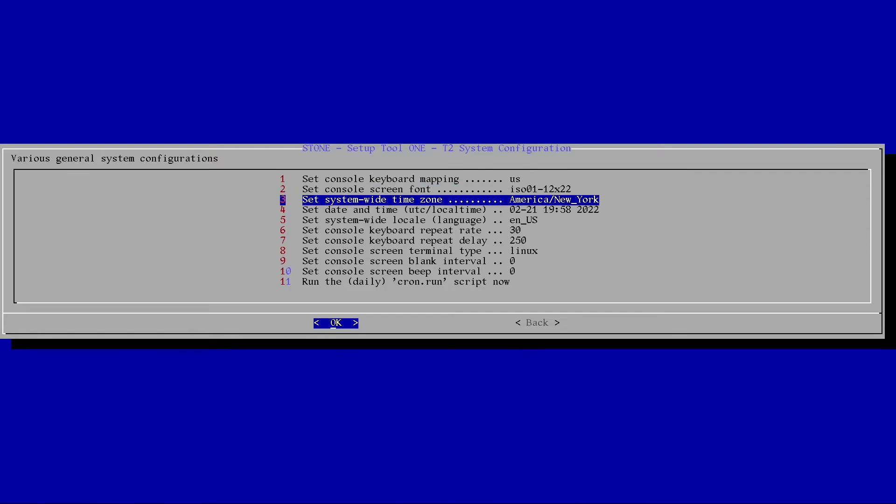
pyautogui.press('Down')
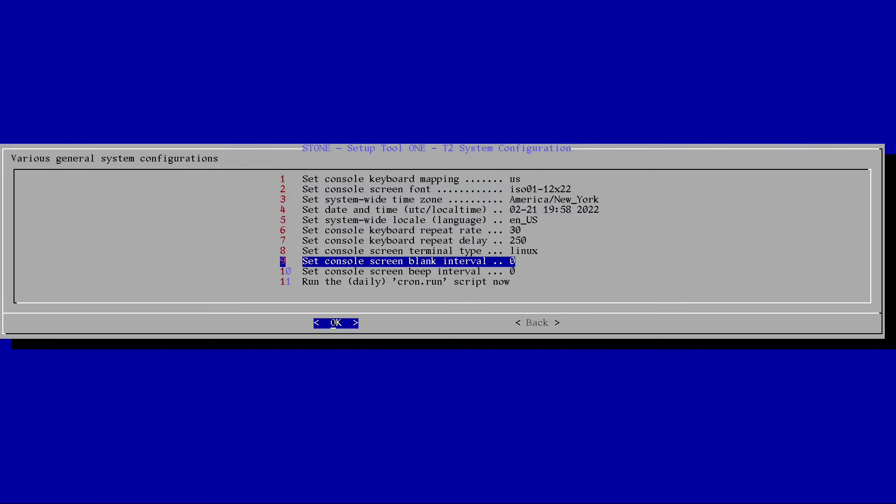
pyautogui.press('Down')
pyautogui.press('Down')
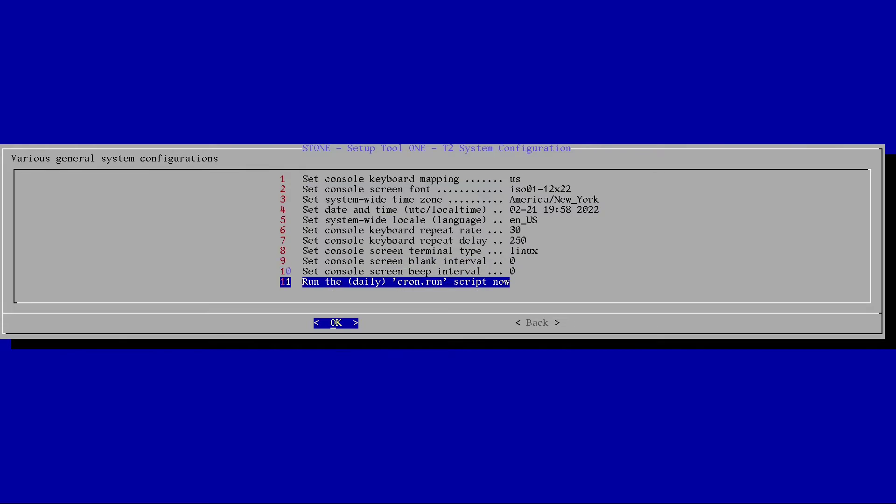
pyautogui.press('Tab')
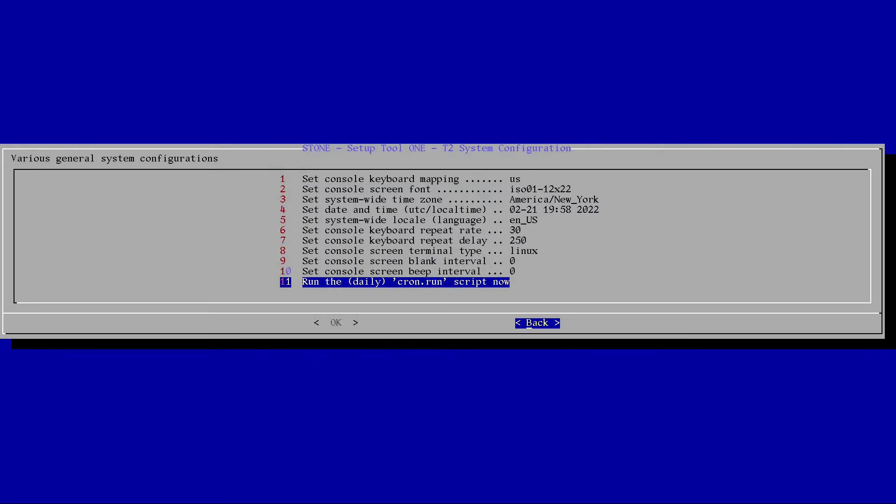
pyautogui.press('Return')
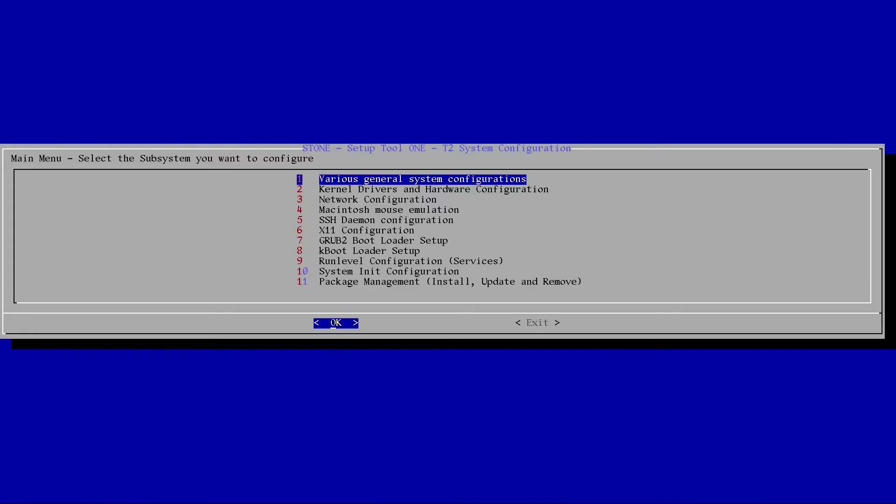
pyautogui.press('Down')
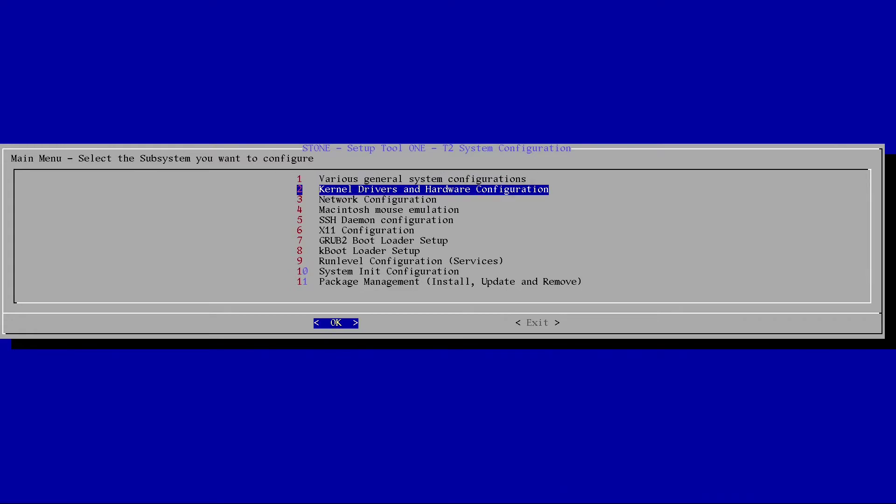
# - Create a DHCP interface section for eth0 in Network Configuration
pyautogui.press('Down')
pyautogui.press('Return')
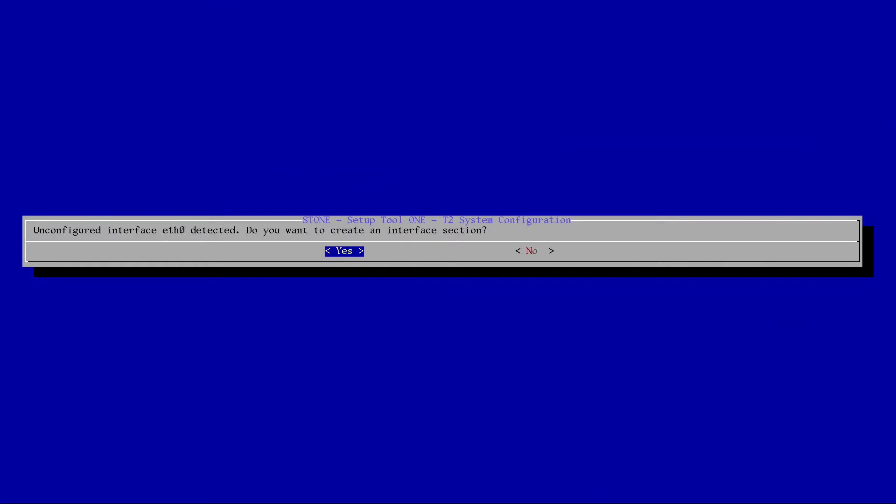
pyautogui.press('Return')
pyautogui.press('Return')
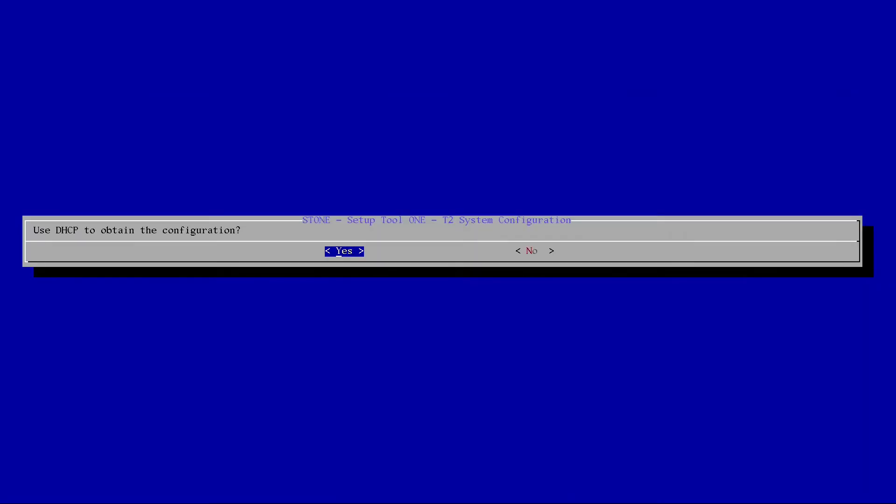
pyautogui.press('Return')
pyautogui.press('Return')
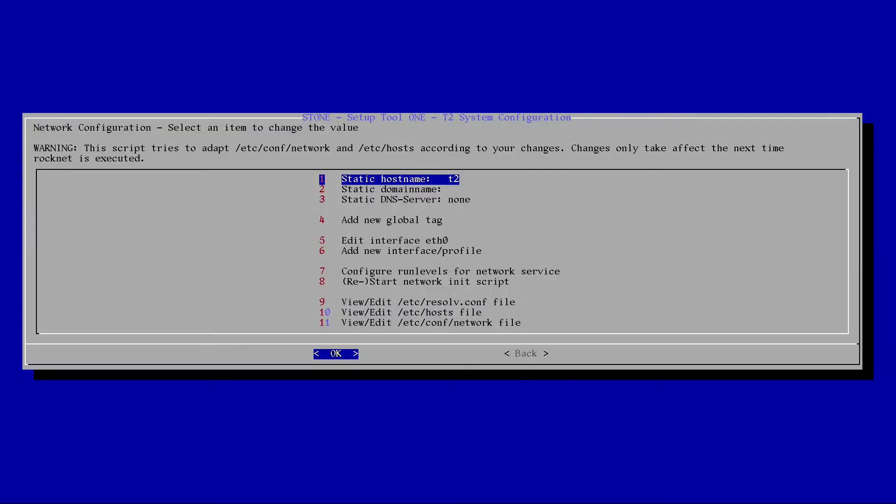
# - Look over the network options, then leave and reopen Network Configuration
pyautogui.press('Down')
pyautogui.press('Down')
pyautogui.press('Down')
pyautogui.press('Down')
pyautogui.press('Down')
pyautogui.press('Down')
pyautogui.press('Down')
pyautogui.press('Down')
pyautogui.press('Down')
pyautogui.press('Down')
pyautogui.press('Down')
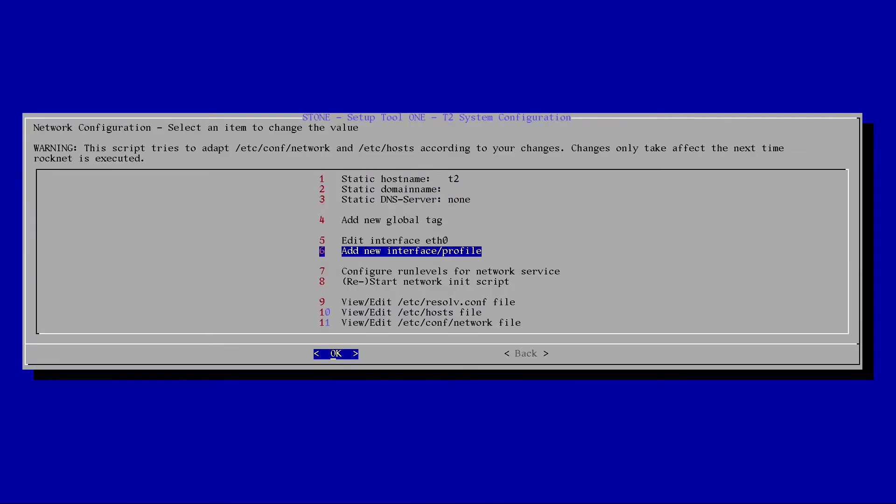
pyautogui.press('Down')
pyautogui.press('Down')
pyautogui.press('Down')
pyautogui.press('Up')
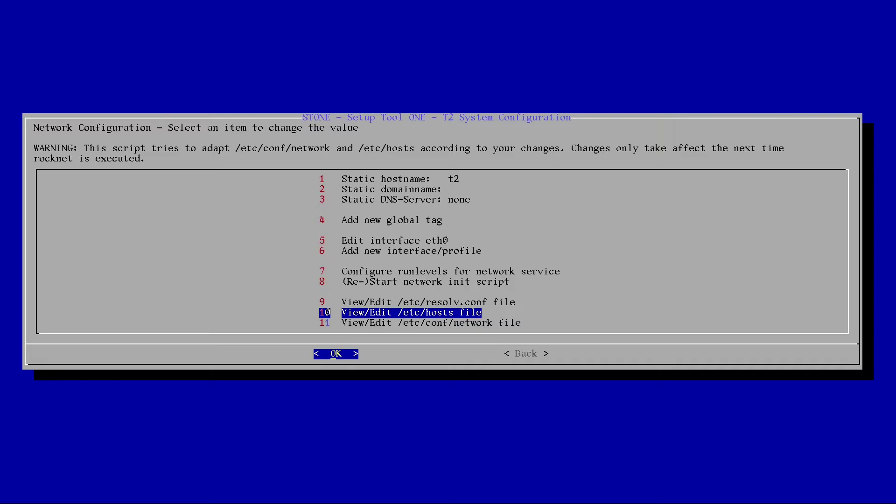
pyautogui.press('Tab')
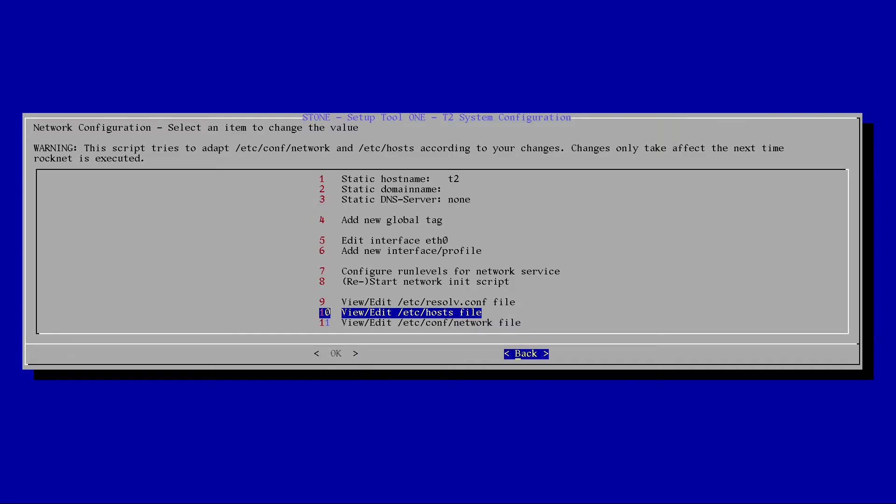
pyautogui.press('Return')
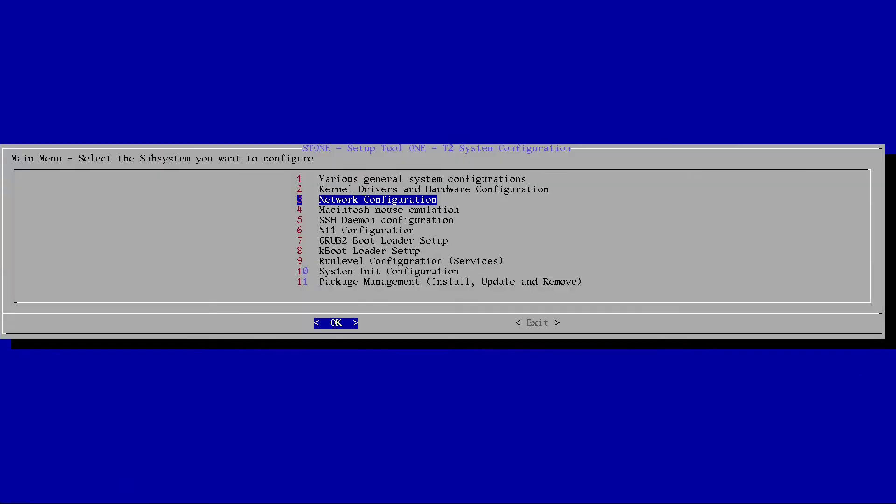
pyautogui.press('Return')
# - Run '(Re-)Start network init script' so eth0 comes back up
pyautogui.press('Down')
pyautogui.press('Down')
pyautogui.press('Down')
pyautogui.press('Down')
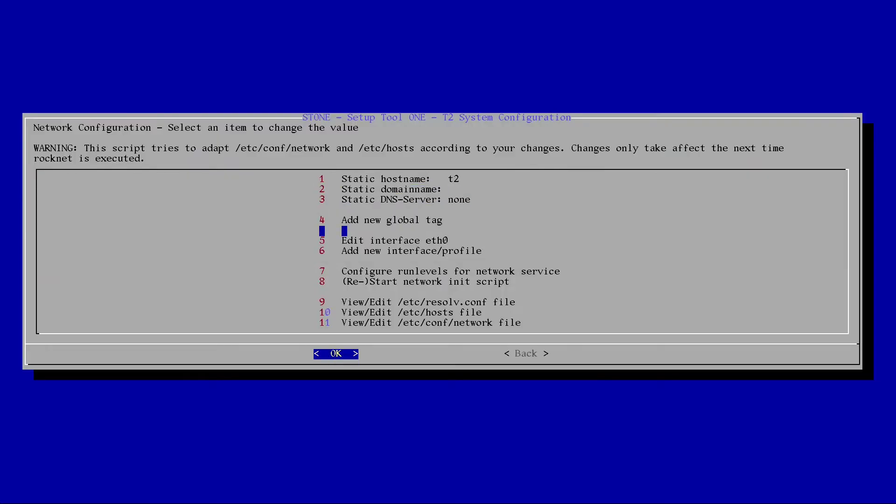
pyautogui.press('Down')
pyautogui.press('Down')
pyautogui.press('Down')
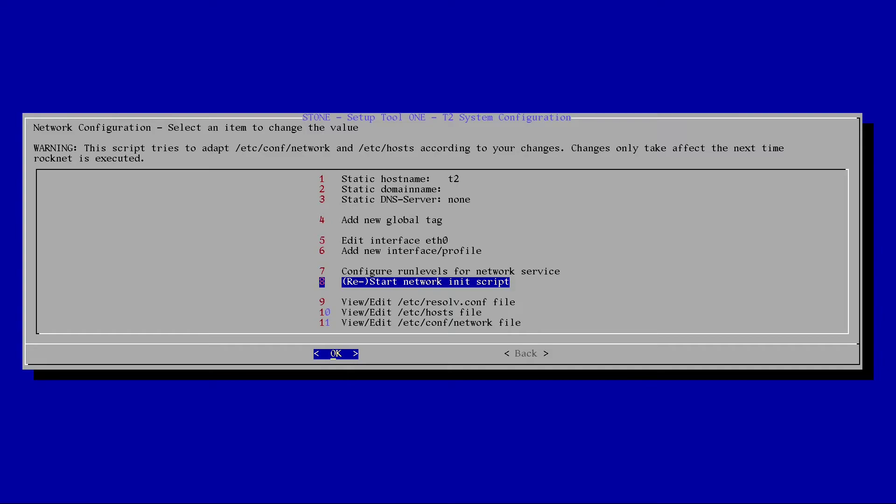
pyautogui.press('Return')
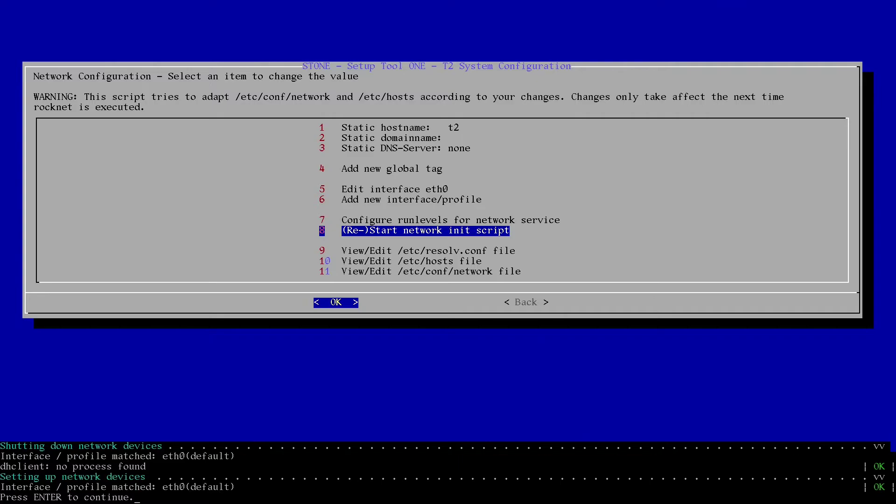
# - Dismiss the network restart output and set Macintosh mouse emulation to disable
pyautogui.press('Return')
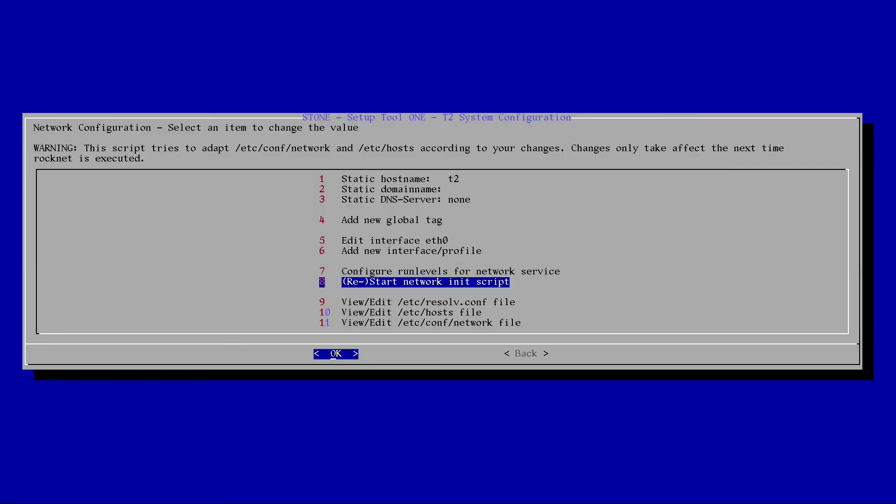
pyautogui.press('Tab')
pyautogui.press('Return')
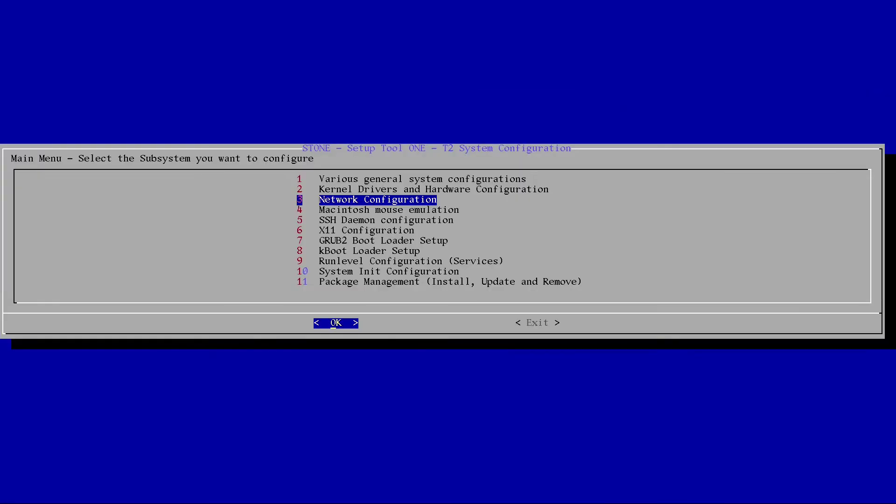
pyautogui.press('Down')
pyautogui.press('Return')
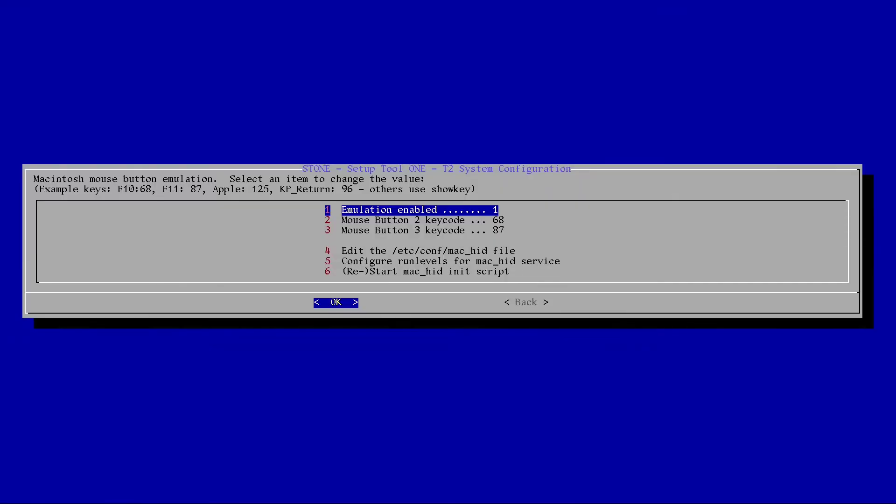
pyautogui.press('Return')
pyautogui.press('Down')
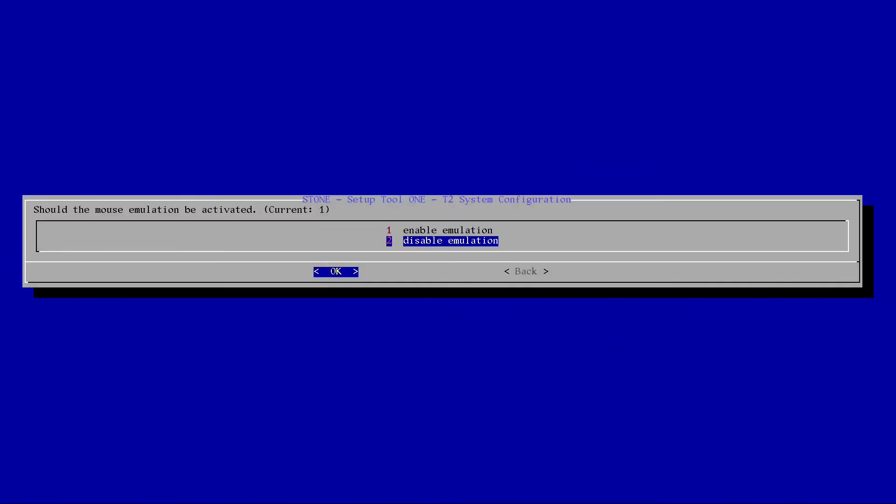
pyautogui.press('Return')
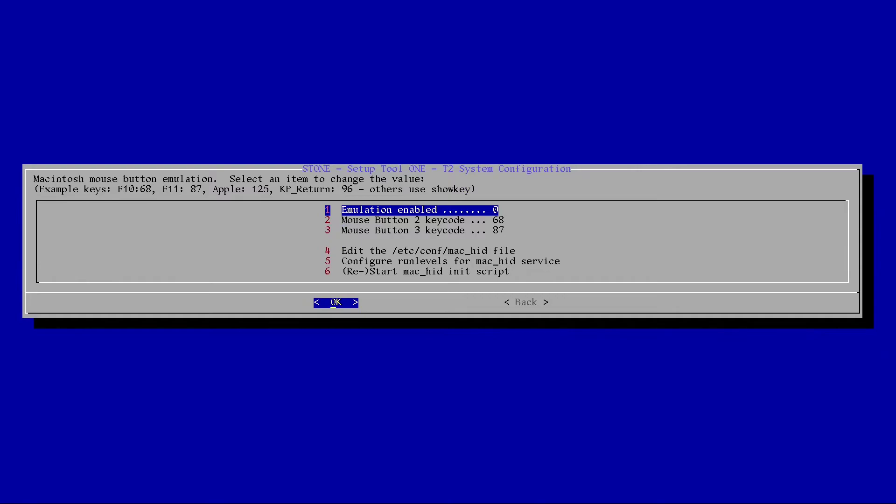
# - Remove mac_hid from runlevels 3–5 and return to the Main Menu
pyautogui.press('Down')
pyautogui.press('Down')
pyautogui.press('Down')
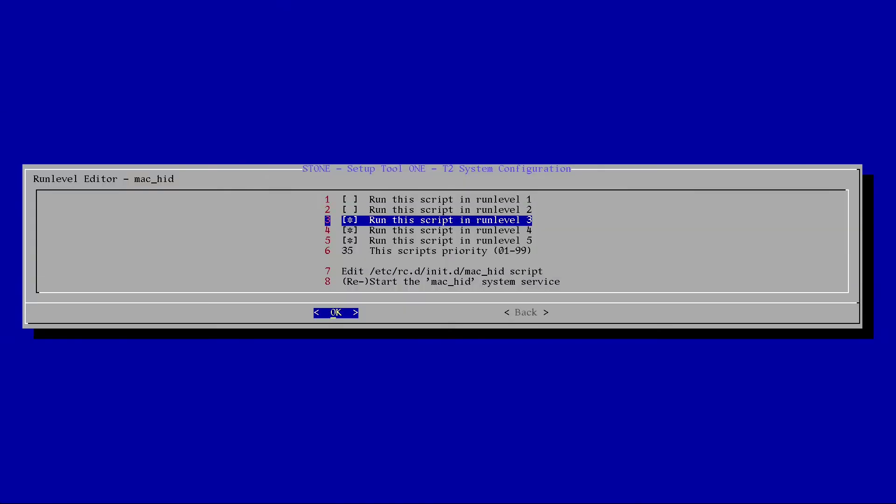
pyautogui.press('Return')
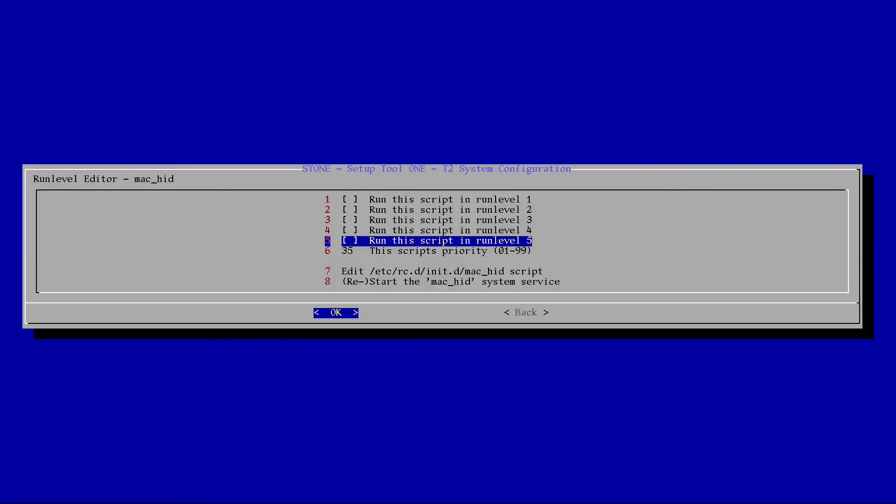
pyautogui.press('Down')
pyautogui.press('Down')
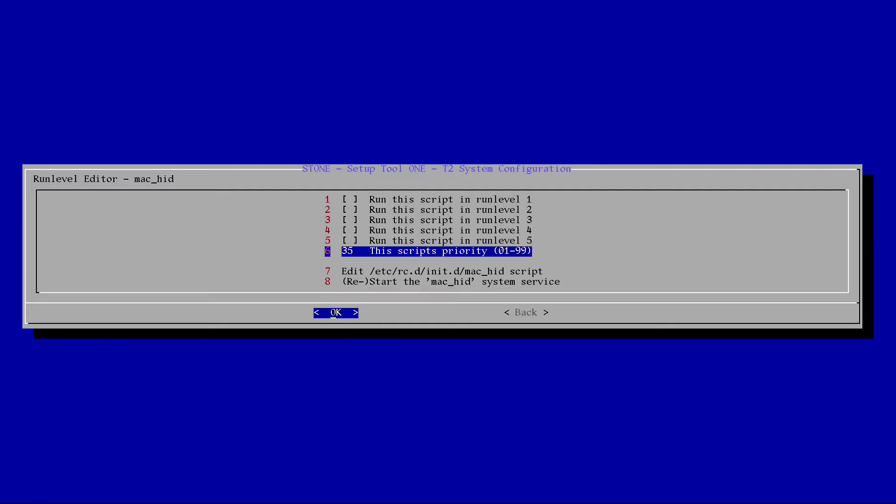
pyautogui.press('Tab')
pyautogui.press('Return')
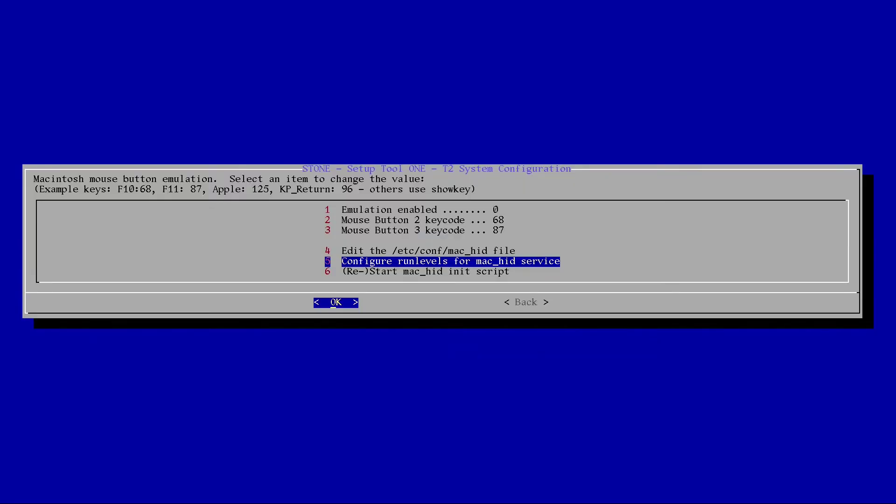
pyautogui.press('Tab')
pyautogui.press('Return')
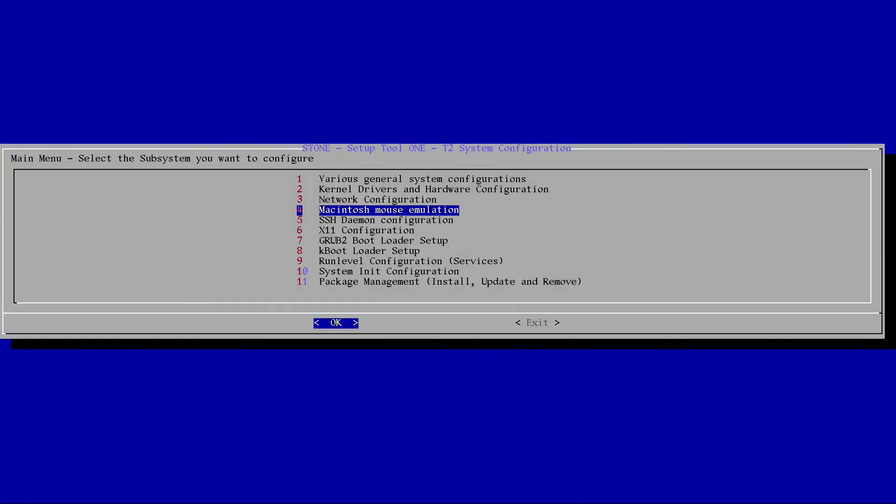
# - Generate the SSH host key pairs in the SSH daemon configuration
pyautogui.press('Down')
pyautogui.press('Return')
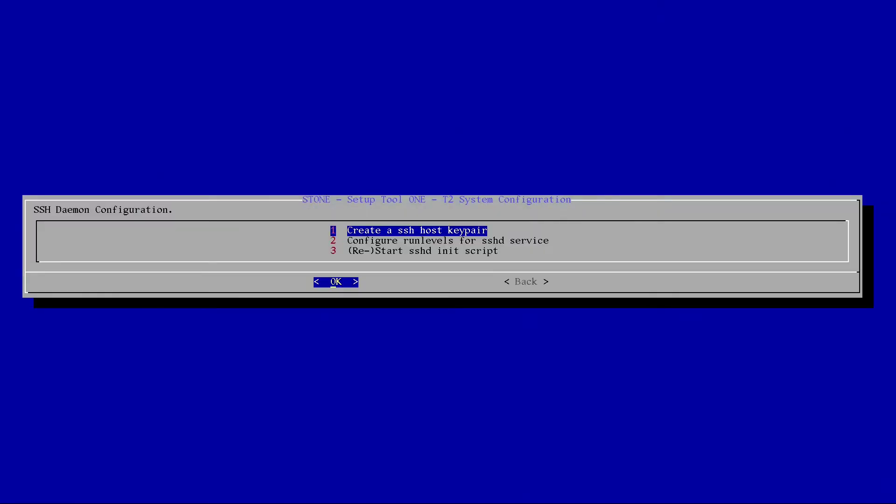
pyautogui.press('Return')
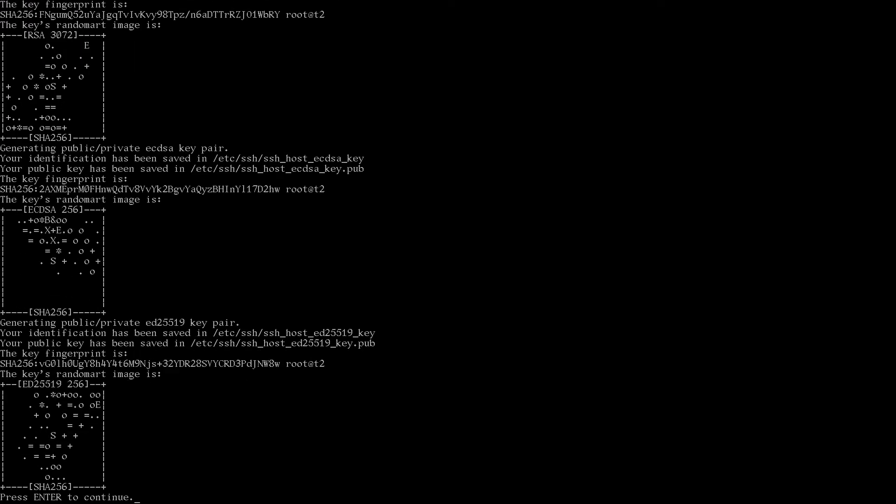
pyautogui.press('Return')
# - Enable sshd in runlevels 3, 4 and 5
pyautogui.press('Down')
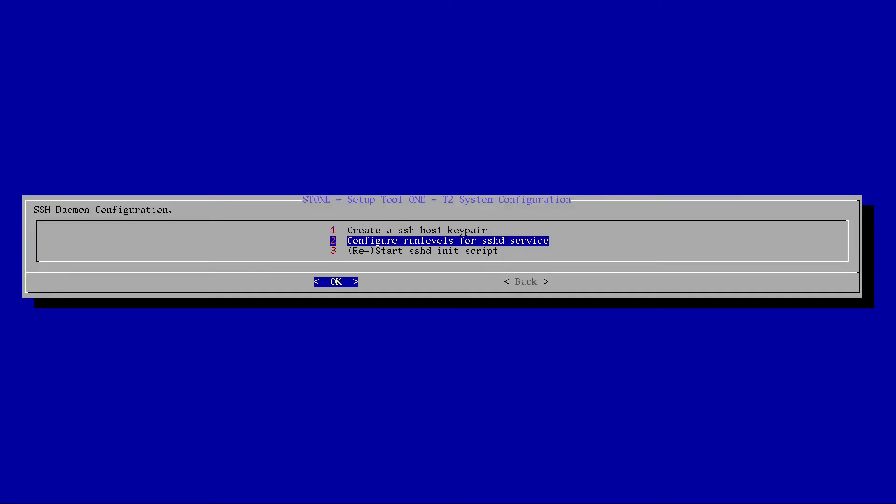
pyautogui.press('Return')
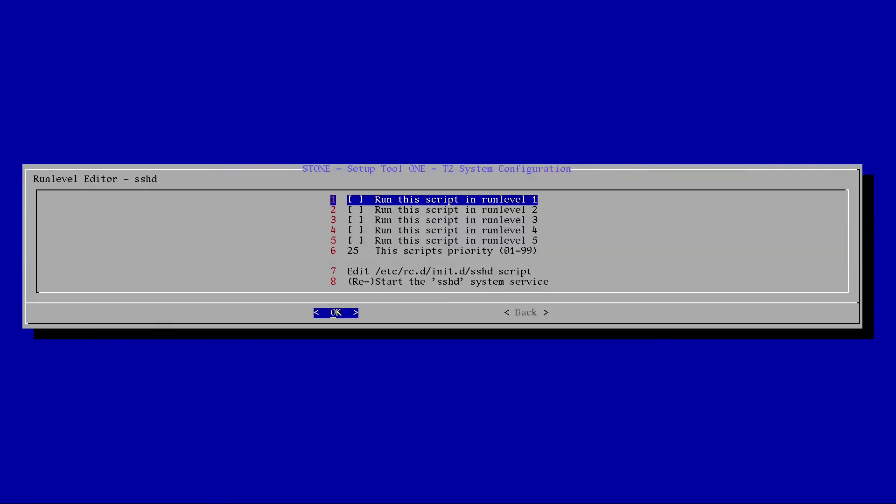
pyautogui.press('Down')
pyautogui.press('Down')
pyautogui.press('space')
pyautogui.press('Down')
pyautogui.press('space')
pyautogui.press('Down')
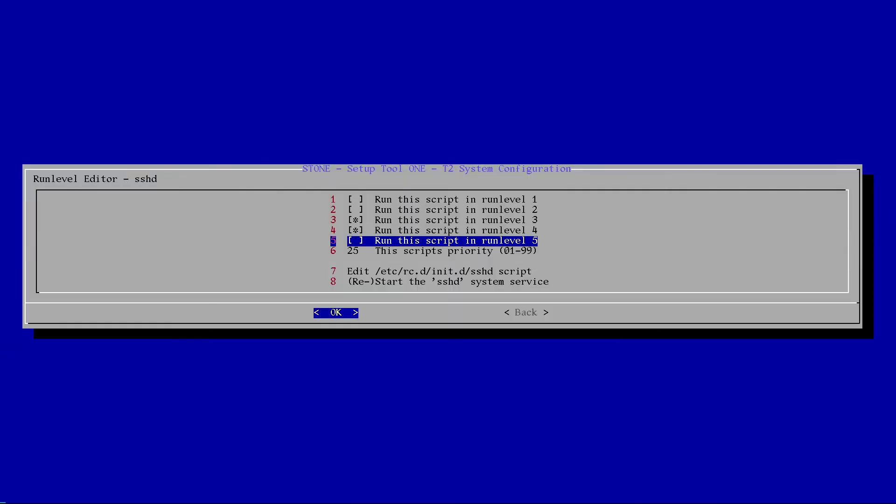
pyautogui.press('space')
# - Restart the sshd service and return to the Main Menu
pyautogui.press('Down')
pyautogui.press('Down')
pyautogui.press('Down')
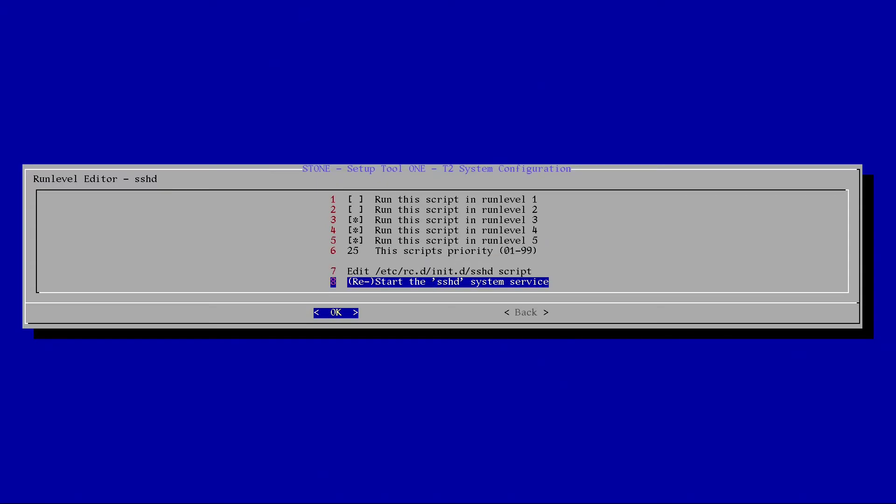
pyautogui.press('Return')
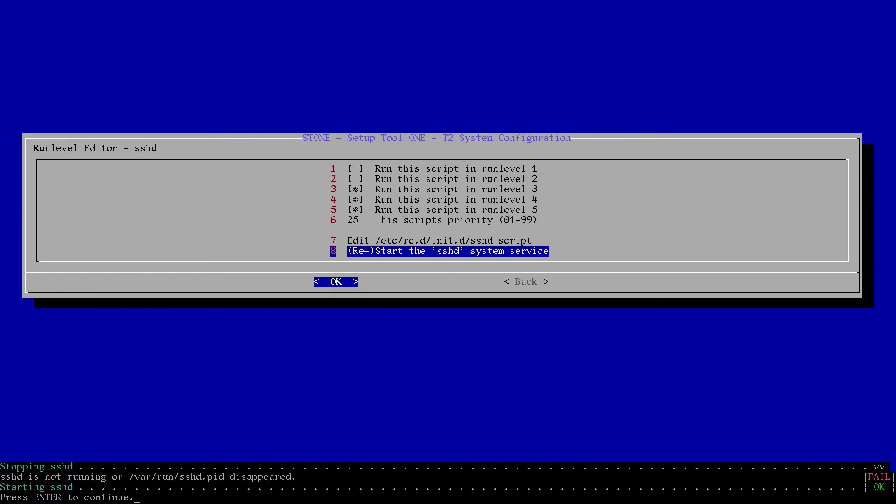
pyautogui.press('Return')
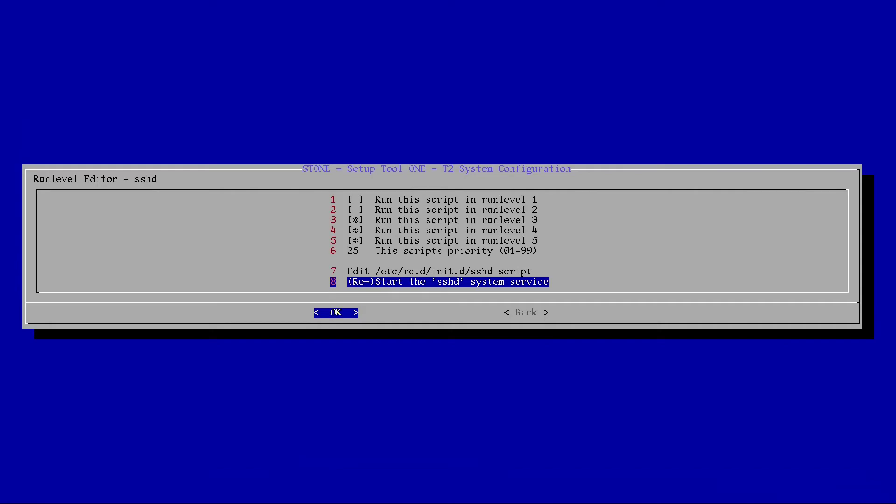
pyautogui.press('Tab')
pyautogui.press('Return')
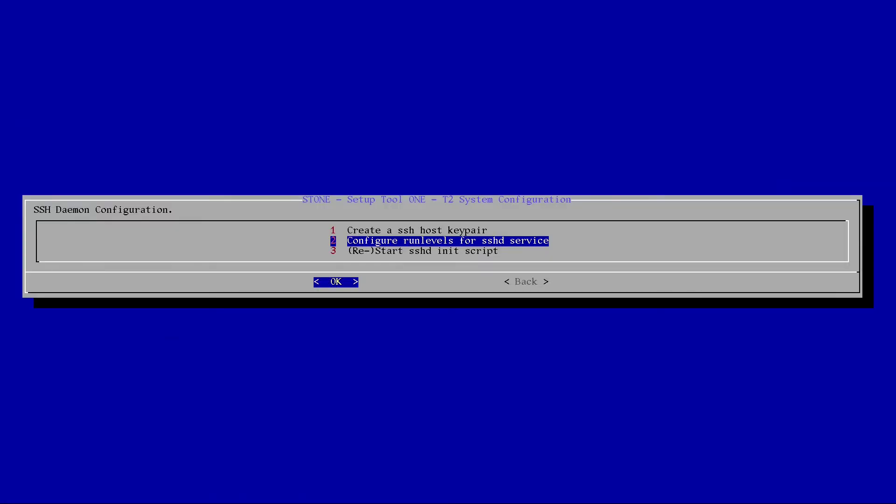
pyautogui.press('Down')
pyautogui.press('Tab')
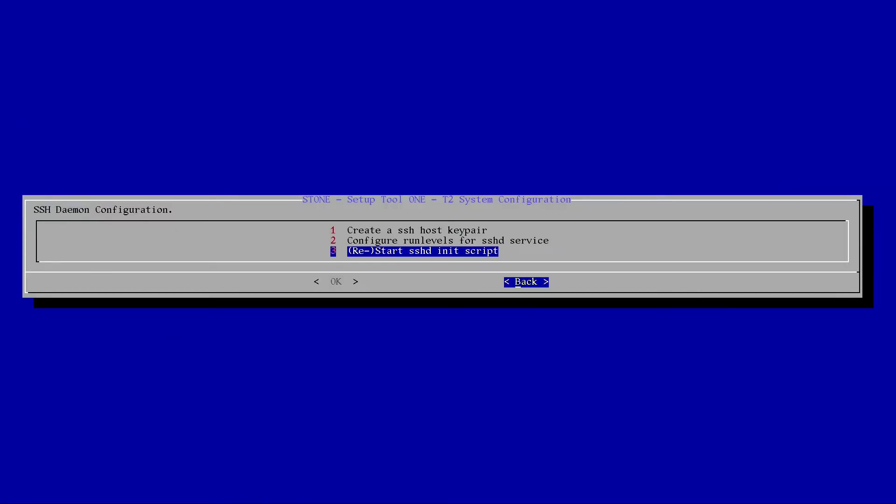
pyautogui.press('Return')
pyautogui.press('Up')
pyautogui.press('Up')
pyautogui.press('Up')
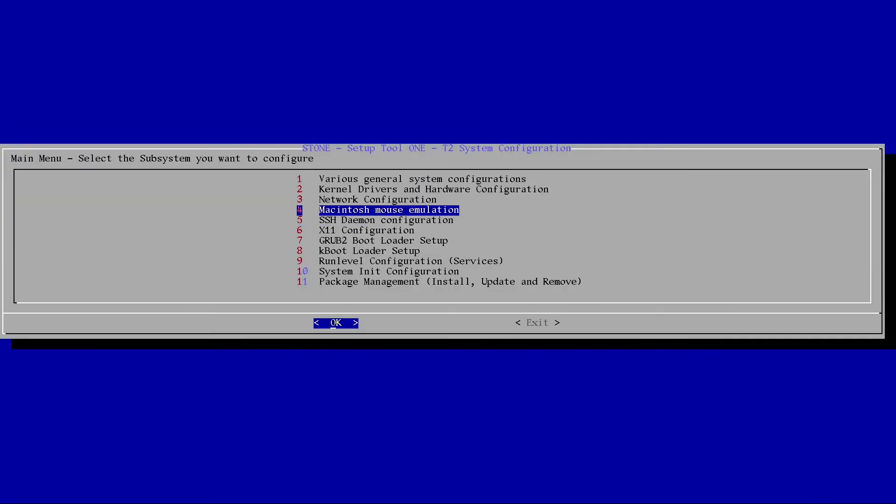
pyautogui.press('Down')
pyautogui.press('Return')
pyautogui.press('Down')
pyautogui.press('Down')
pyautogui.press('Down')
pyautogui.press('Down')
pyautogui.press('Down')
pyautogui.press('Down')
pyautogui.press('Return')
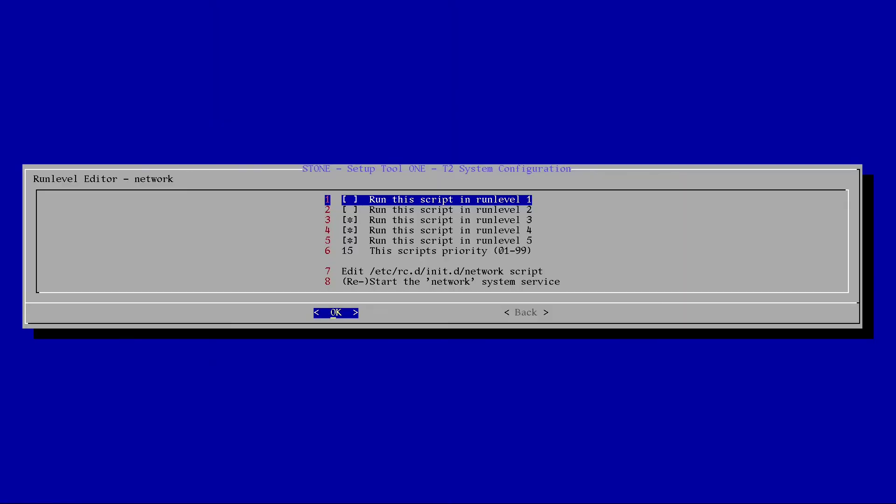
pyautogui.press('Tab')
pyautogui.press('Return')
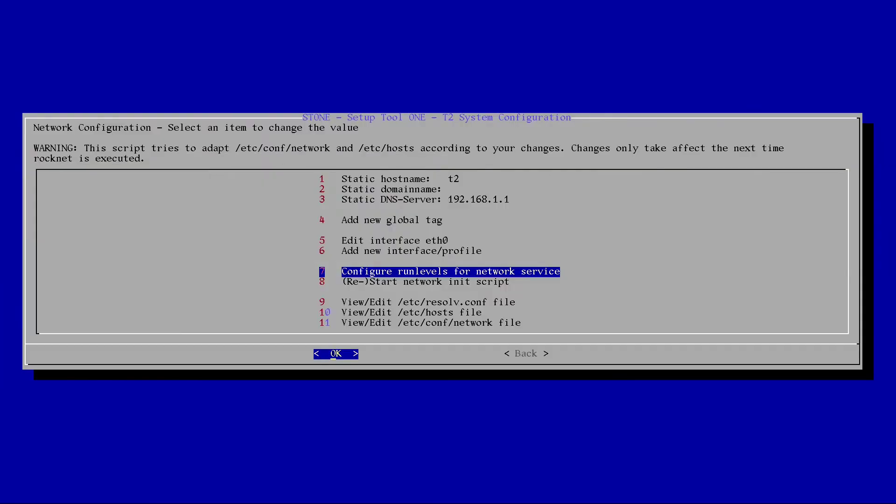
pyautogui.press('Tab')
pyautogui.press('Return')
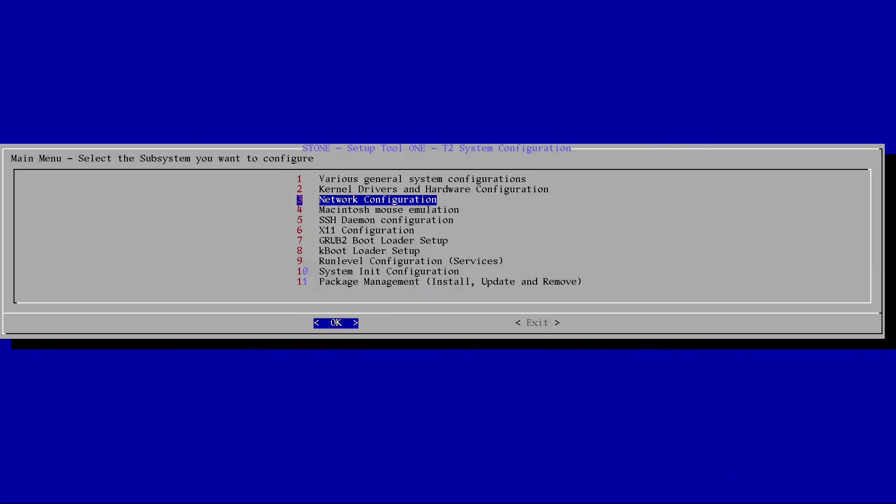
# - Run the automated X -configure from X11 Configuration and dismiss its failed output
pyautogui.press('Down')
pyautogui.press('Down')
pyautogui.press('Down')
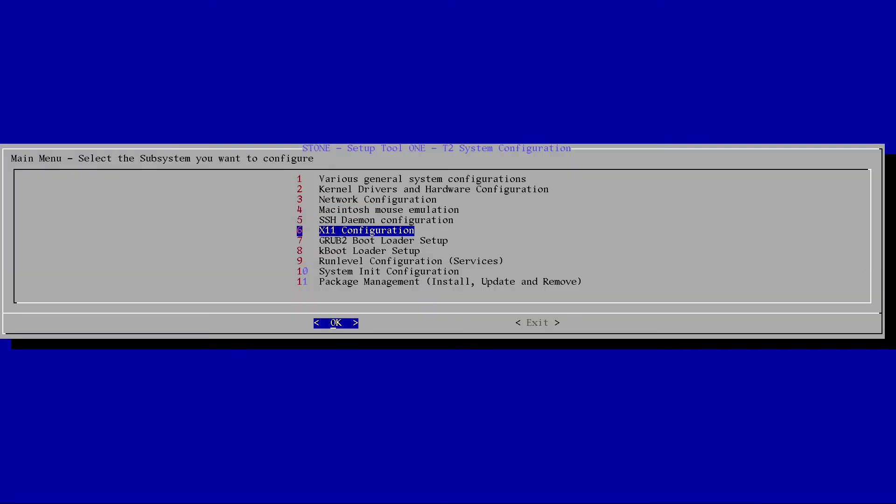
pyautogui.press('Return')
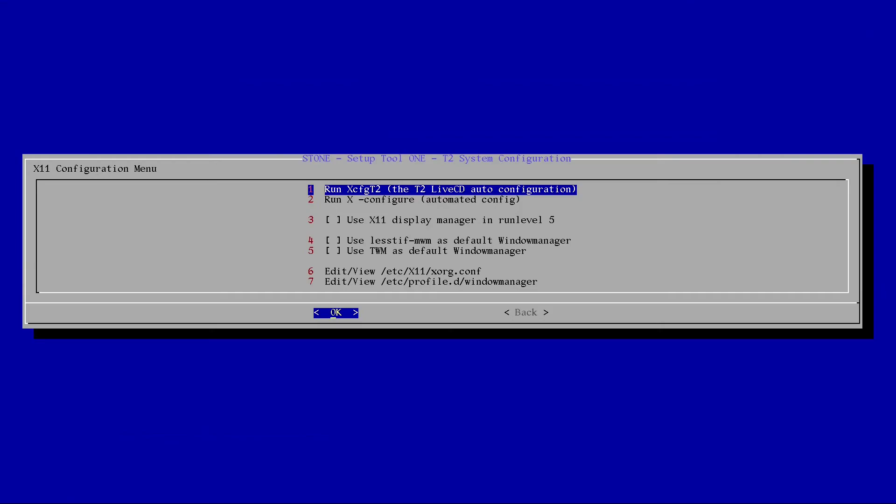
pyautogui.press('Down')
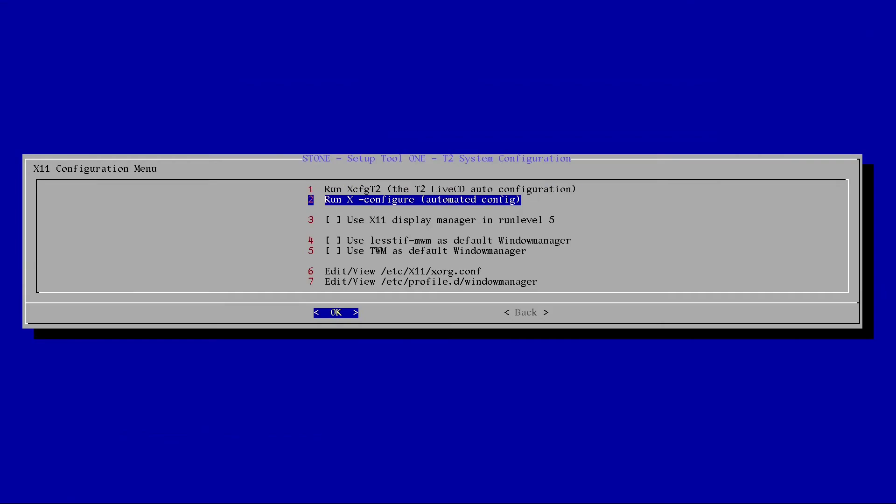
pyautogui.press('Return')
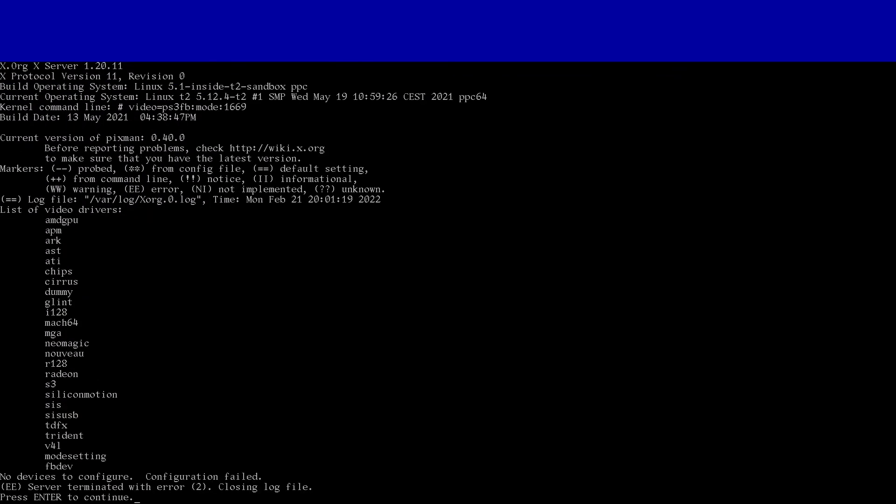
pyautogui.press('Return')
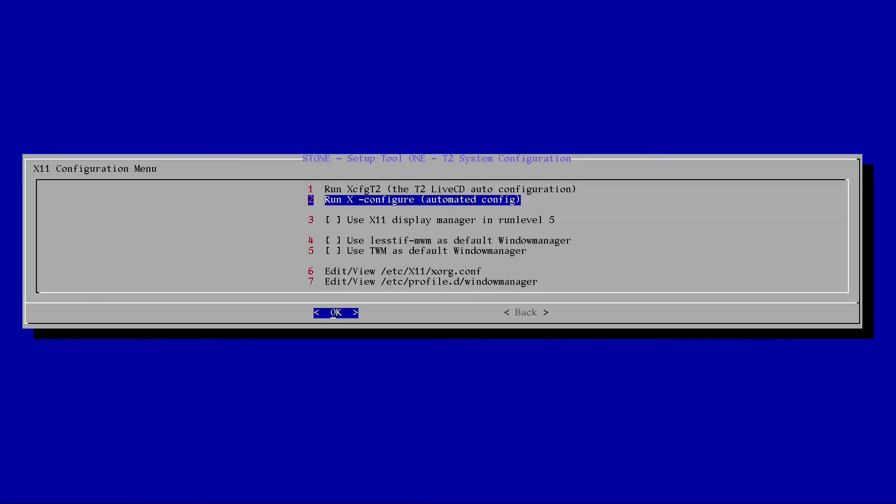
# - Enable the runlevel 5 display manager, set lesstif-mwm as default window manager, return to Main Menu
pyautogui.press('Down')
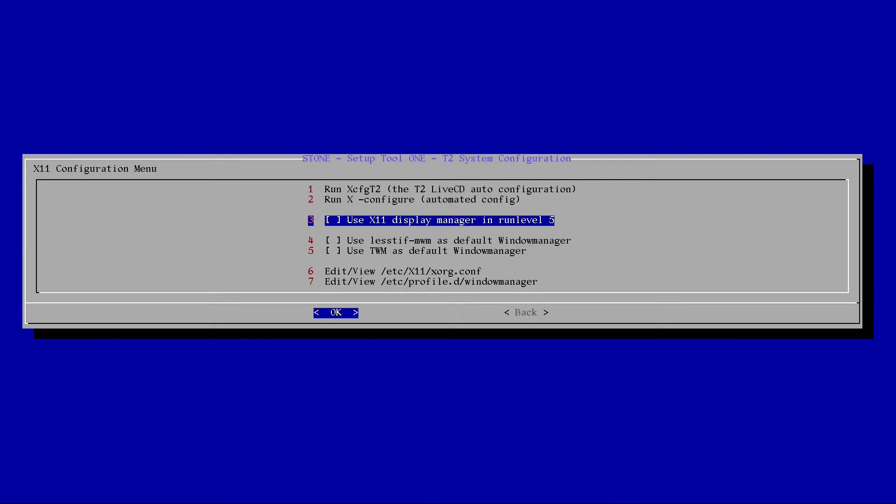
pyautogui.press('space')
pyautogui.press('Down')
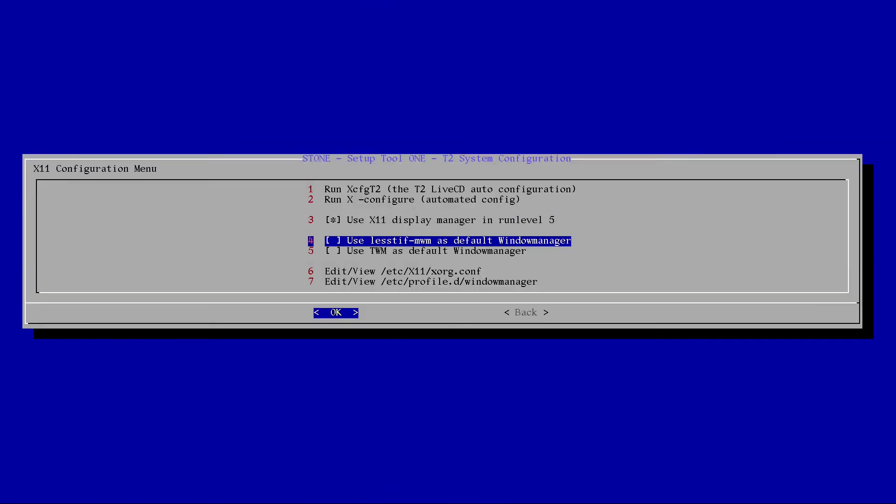
pyautogui.press('space')
pyautogui.press('Down')
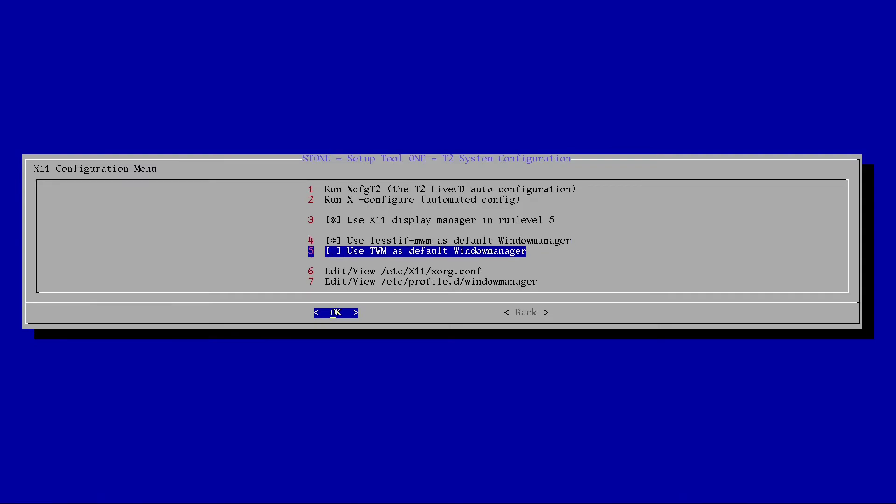
pyautogui.press('Up')
pyautogui.press('Down')
pyautogui.press('Down')
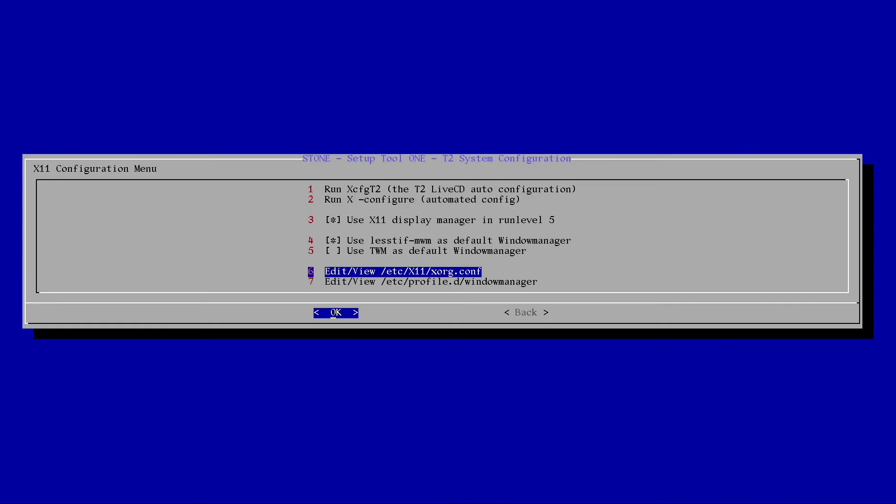
pyautogui.press('Down')
pyautogui.press('Tab')
pyautogui.press('Return')
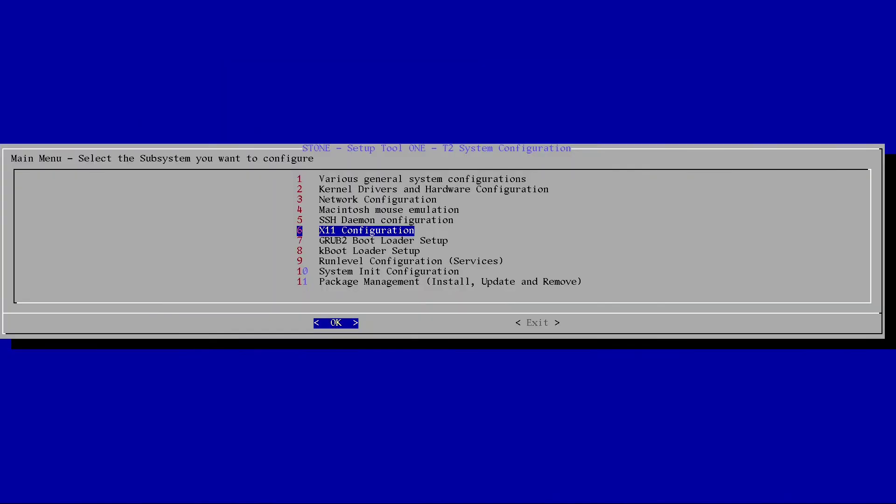
# - In the Runlevel Editor, enable the netfs service in runlevels 3, 4 and 5
pyautogui.press('Down')
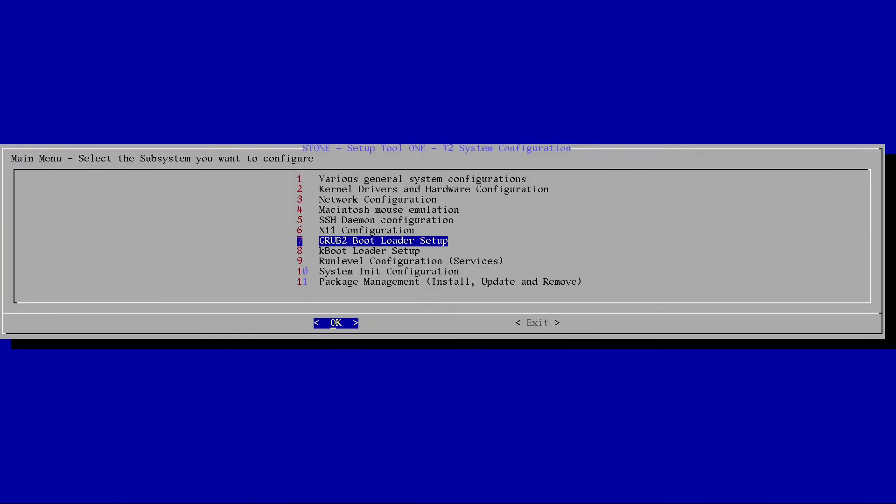
pyautogui.press('Down')
pyautogui.press('Down')
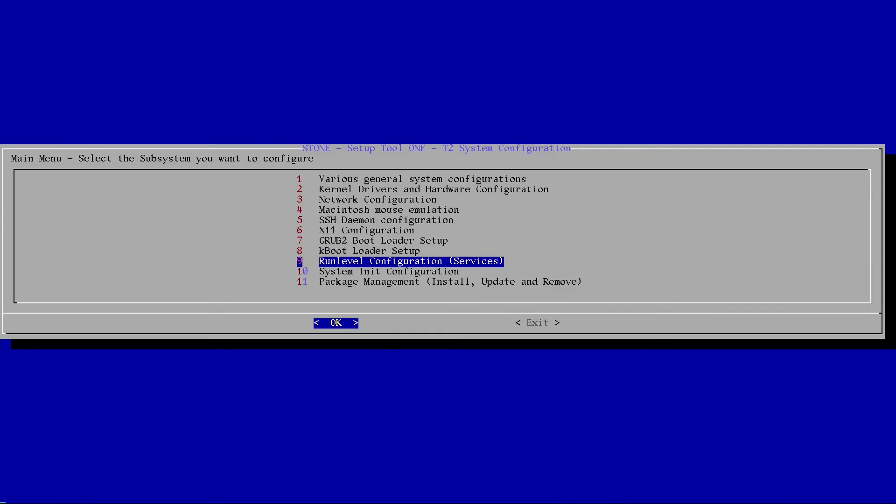
pyautogui.press('Return')
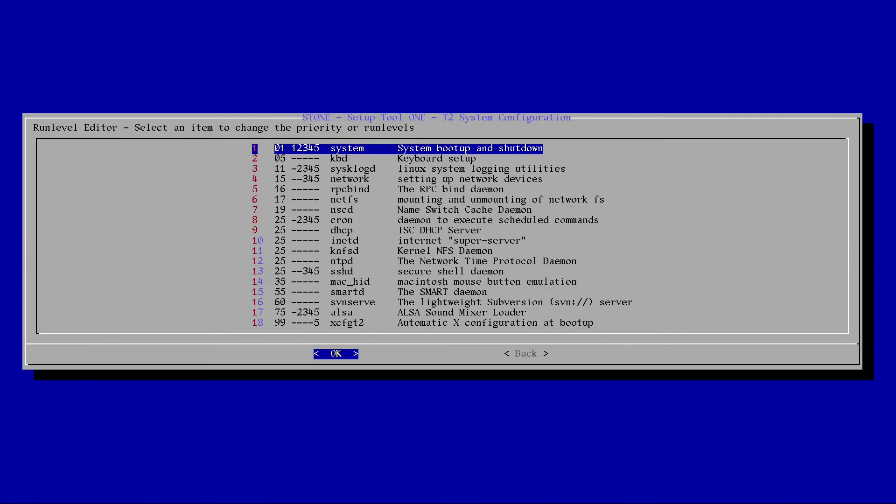
pyautogui.press('Down')
pyautogui.press('Down')
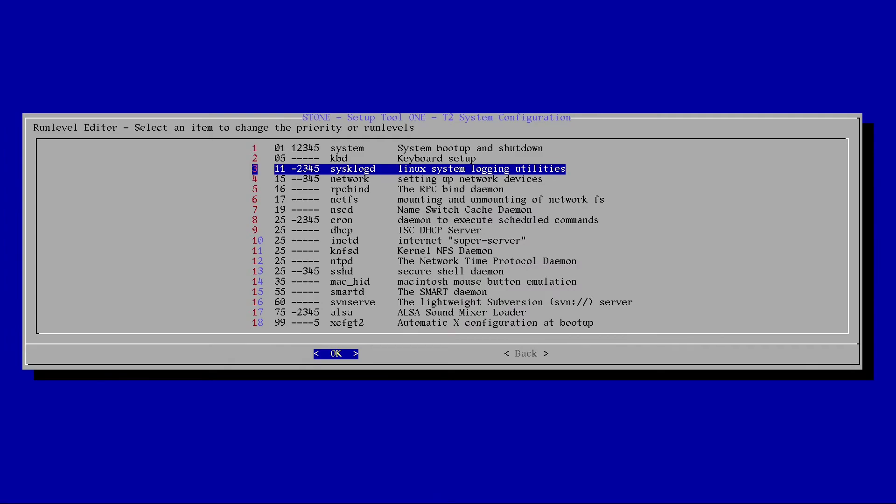
pyautogui.press('Down')
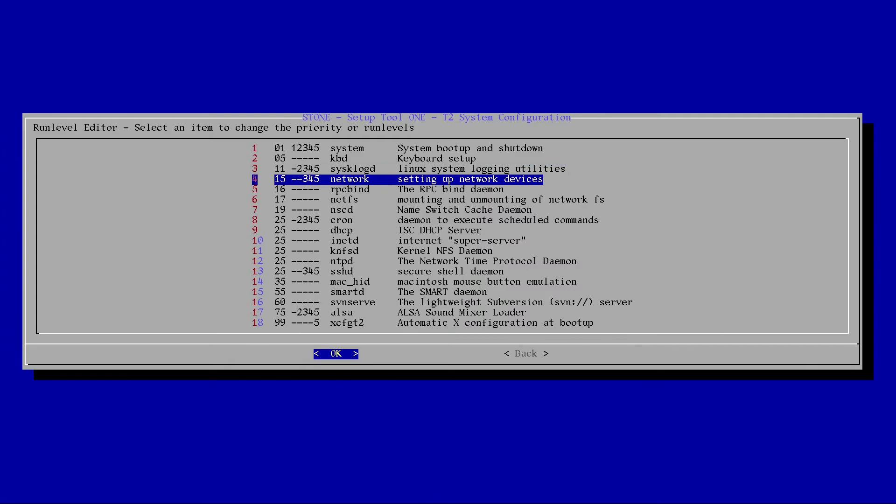
pyautogui.press('Down')
pyautogui.press('Down')
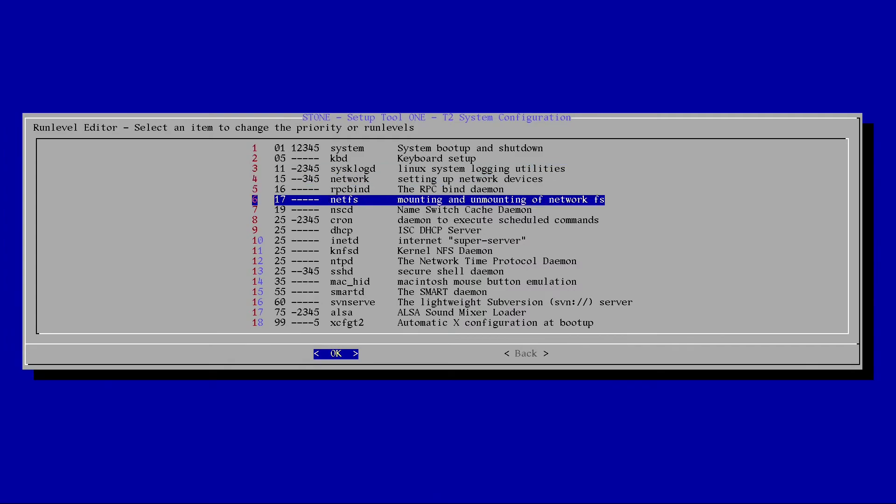
pyautogui.press('Return')
pyautogui.press('Down')
pyautogui.press('Down')
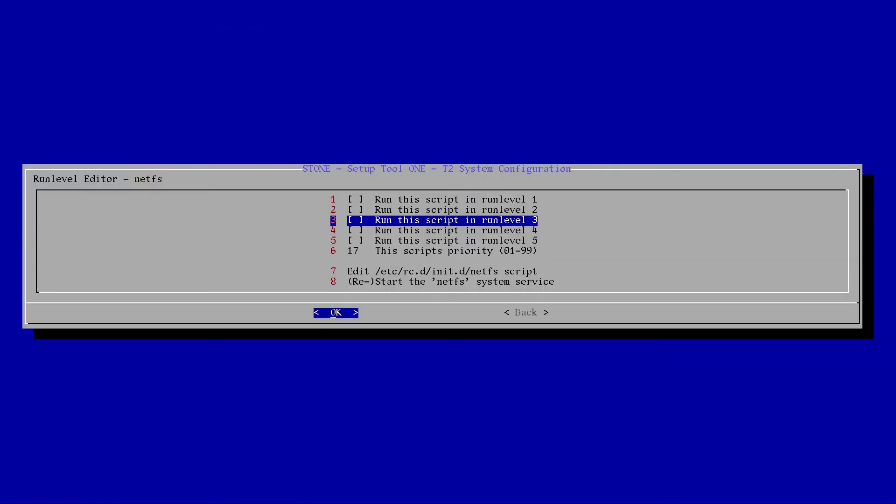
pyautogui.press('space')
pyautogui.press('Down')
pyautogui.press('space')
pyautogui.press('Down')
pyautogui.press('space')
pyautogui.press('Tab')
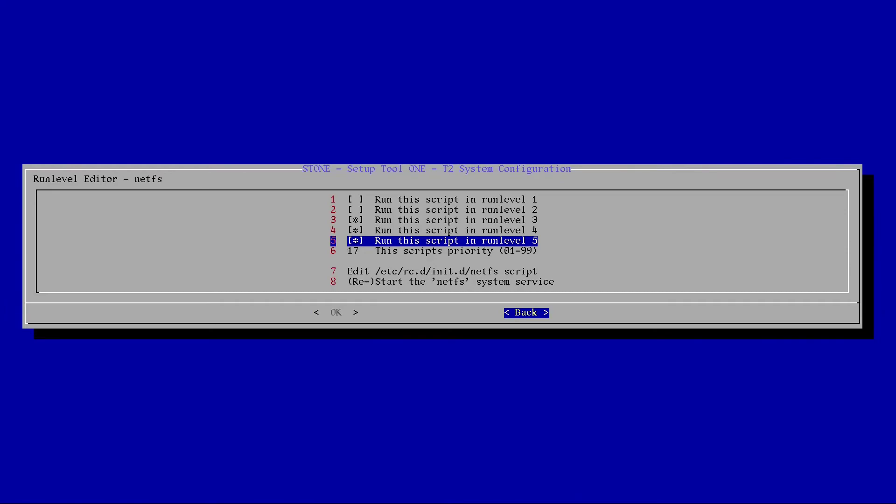
pyautogui.press('Return')
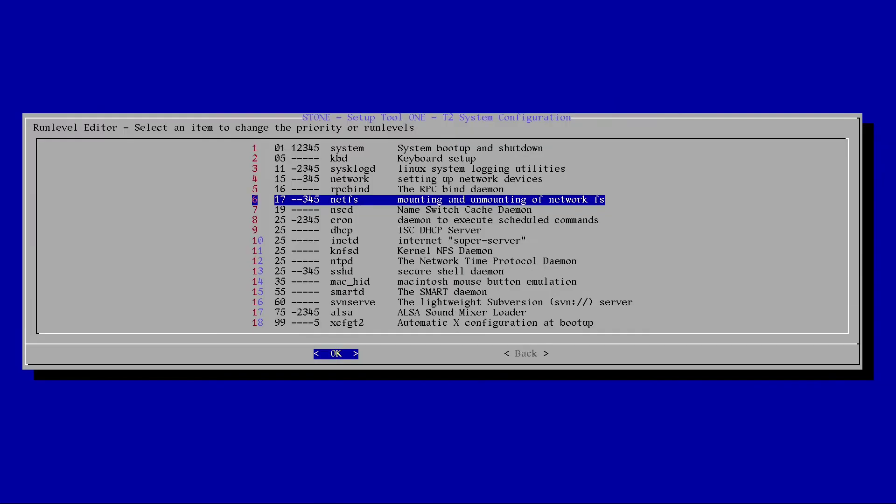
# - Scroll through the remaining services from cron down to xcfgt2 to review their runlevels
pyautogui.press('Down')
pyautogui.press('Down')
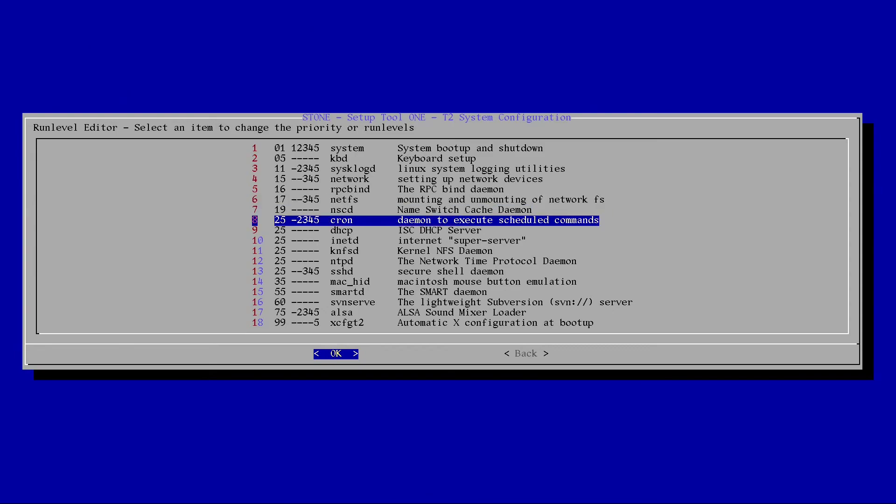
pyautogui.press('Down')
pyautogui.press('Down')
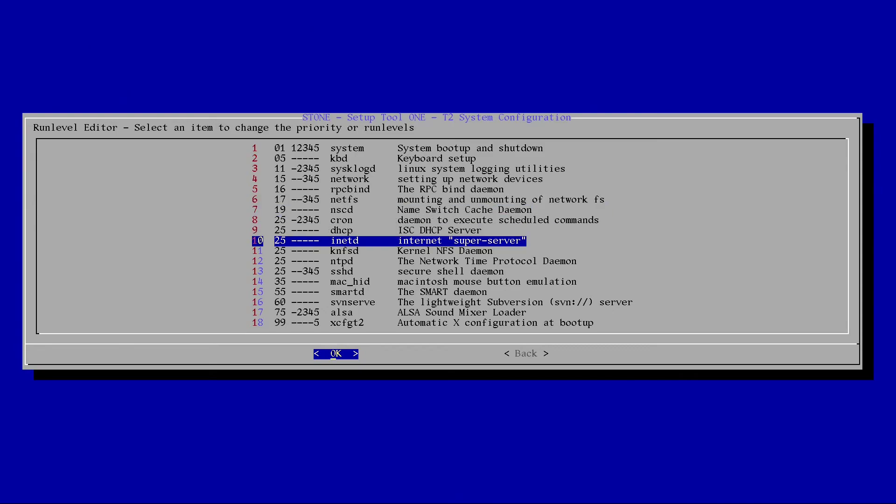
pyautogui.press('Down')
pyautogui.press('Down')
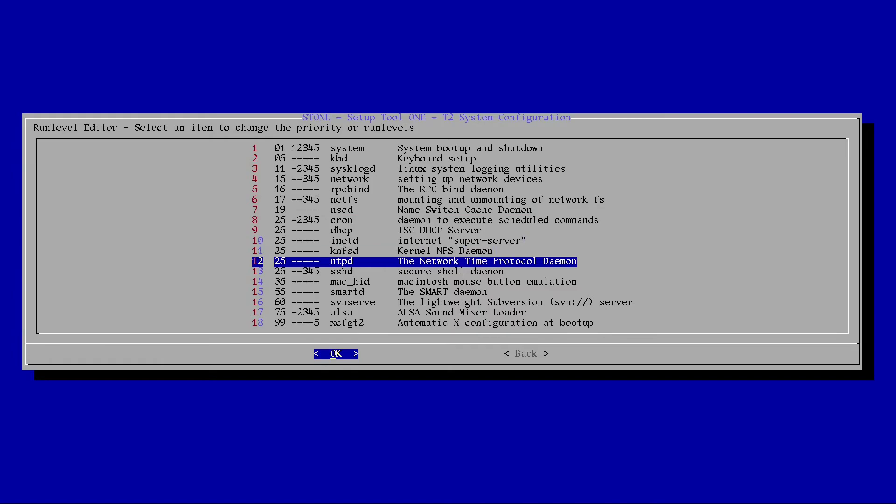
pyautogui.press('Up')
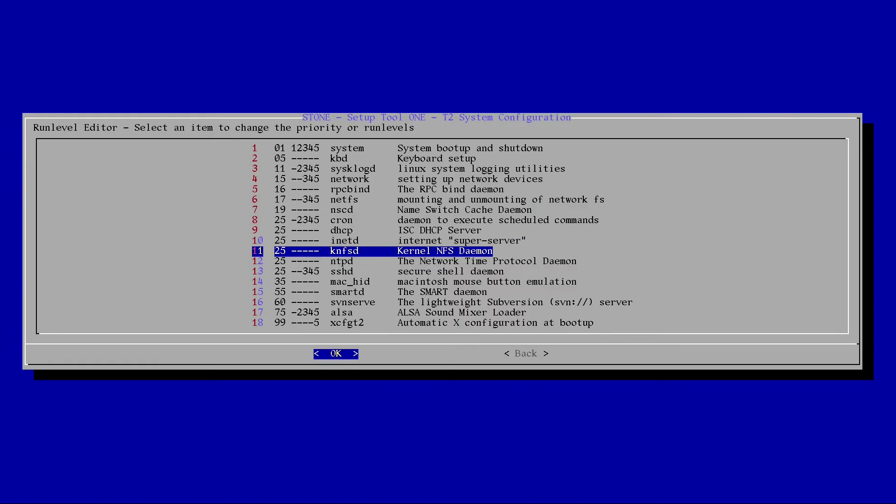
pyautogui.press('Down')
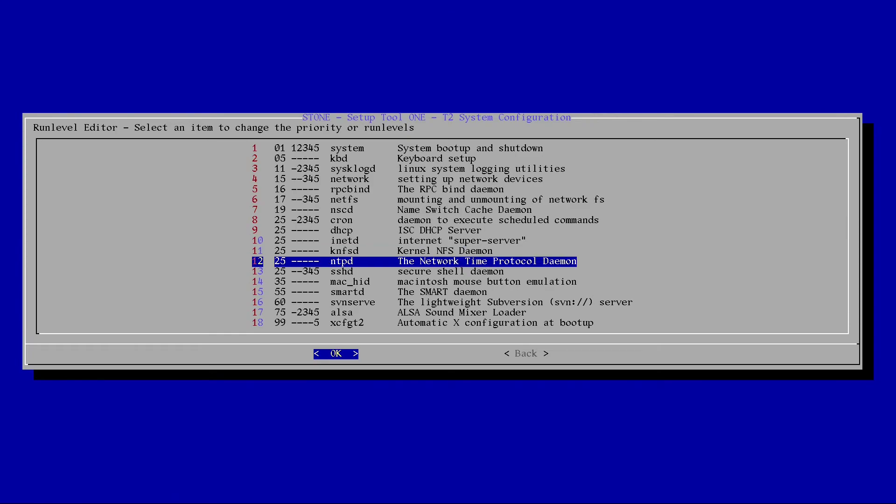
pyautogui.press('Down')
pyautogui.press('Down')
pyautogui.press('Down')
pyautogui.press('Down')
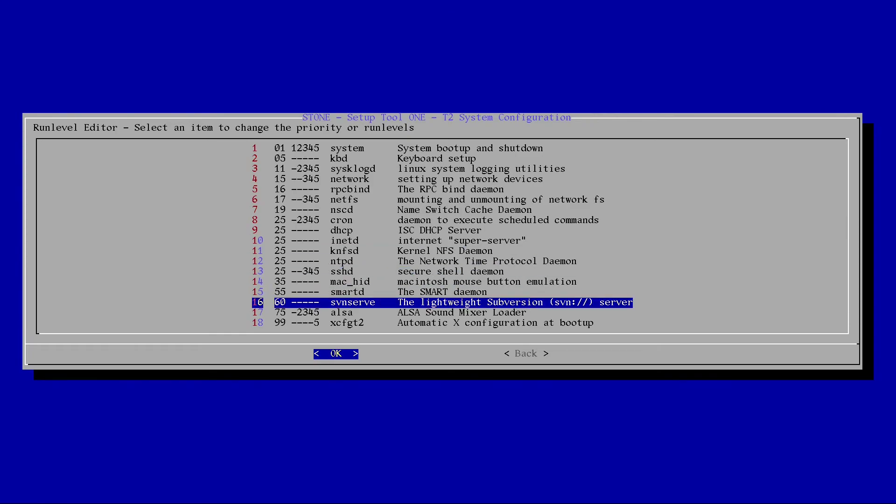
pyautogui.press('Down')
pyautogui.press('Down')
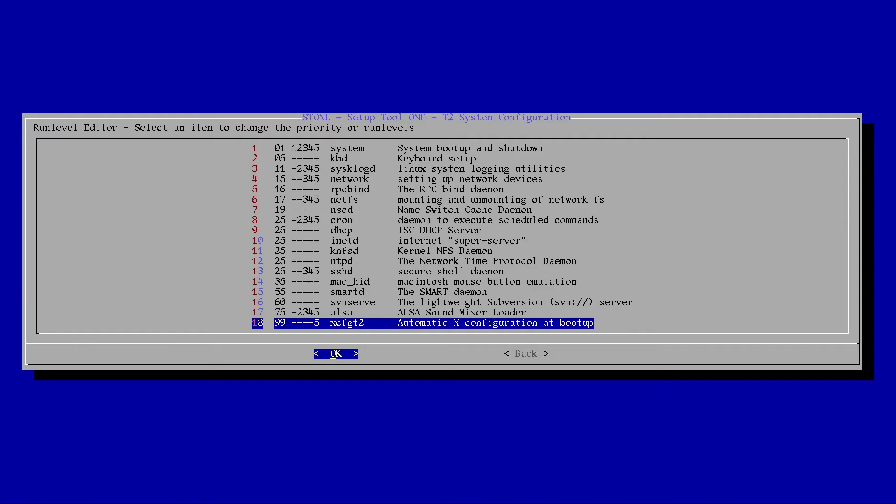
pyautogui.press('Tab')
# - Set the default runlevel to 3 (multi user, normal operation) in System Init Configuration
pyautogui.press('Return')
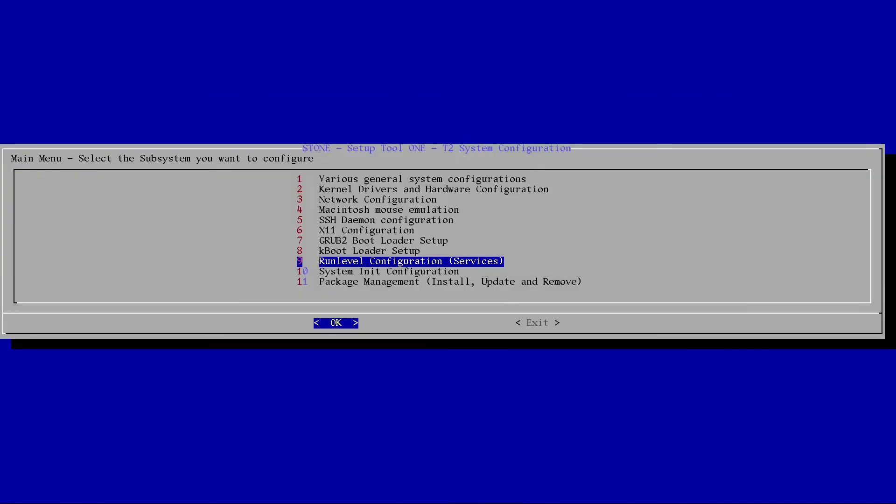
pyautogui.press('Down')
pyautogui.press('Return')
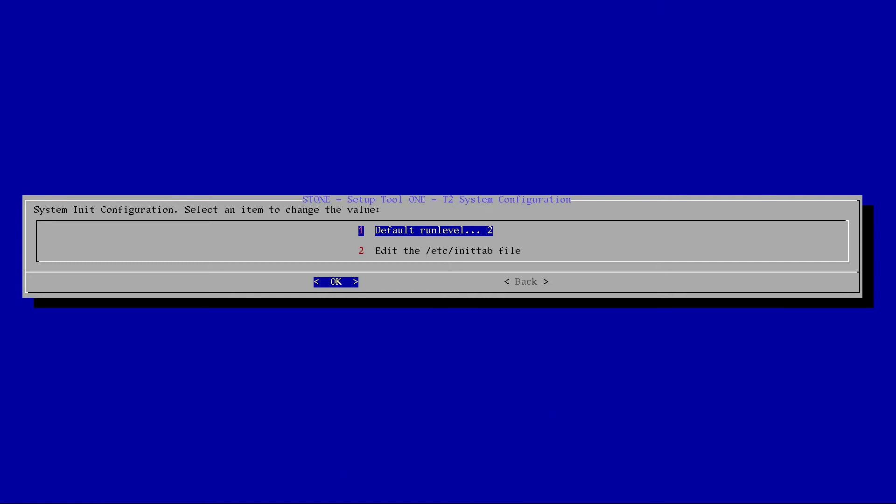
pyautogui.press('Return')
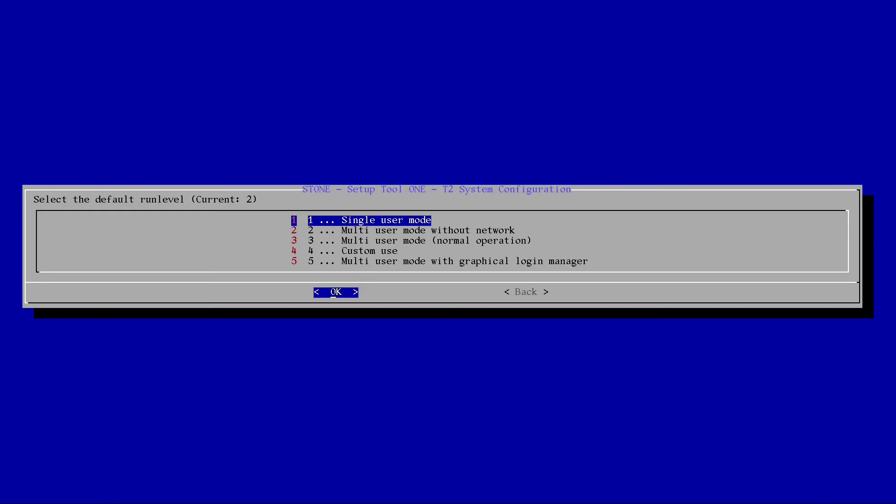
pyautogui.press('3')
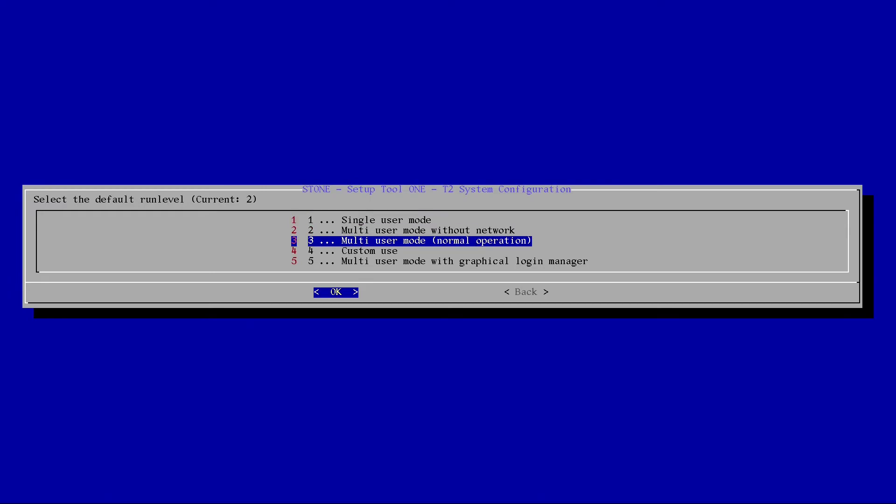
pyautogui.press('Return')
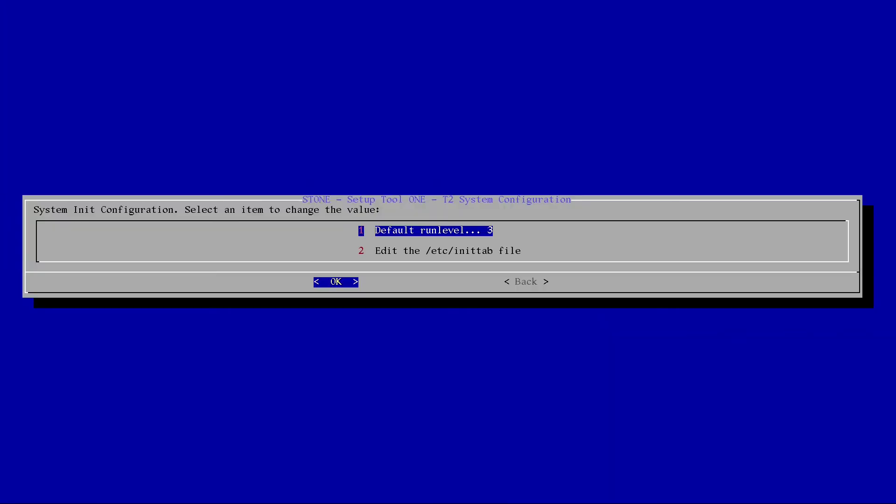
pyautogui.press('Tab')
pyautogui.press('Return')
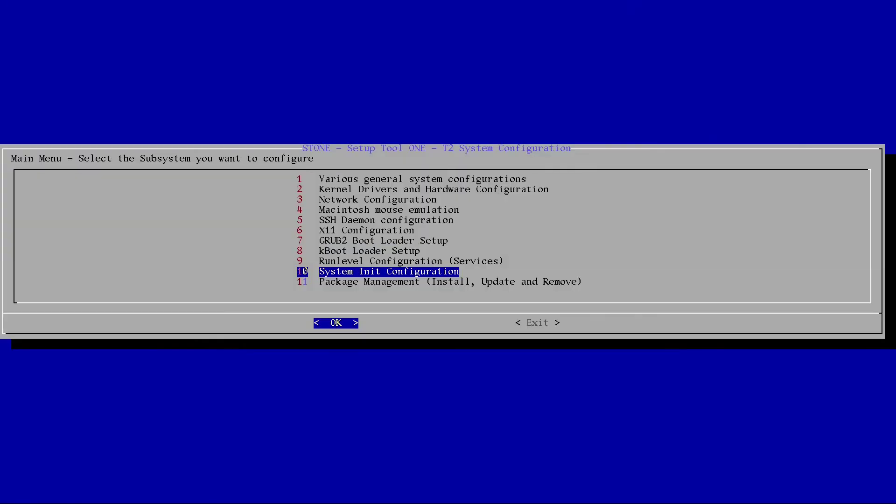
# - Exit STONE, confirming to unmount the filesystems and reboot
pyautogui.press('Tab')
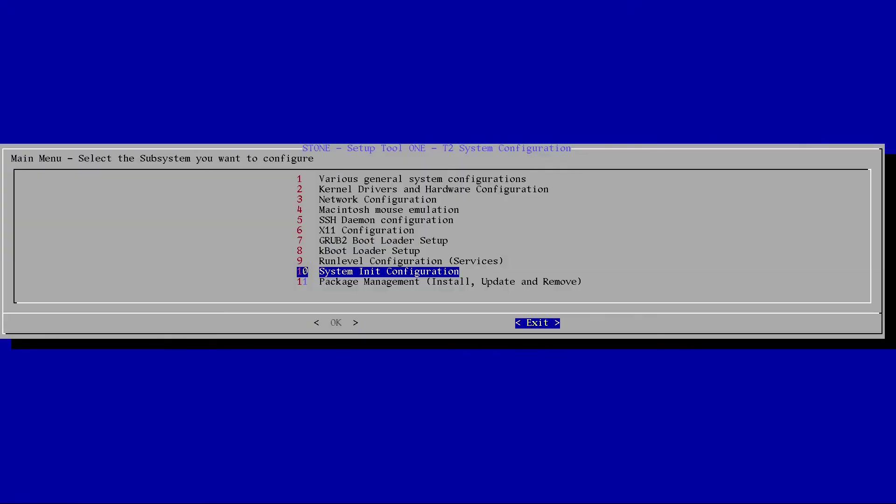
pyautogui.press('Return')
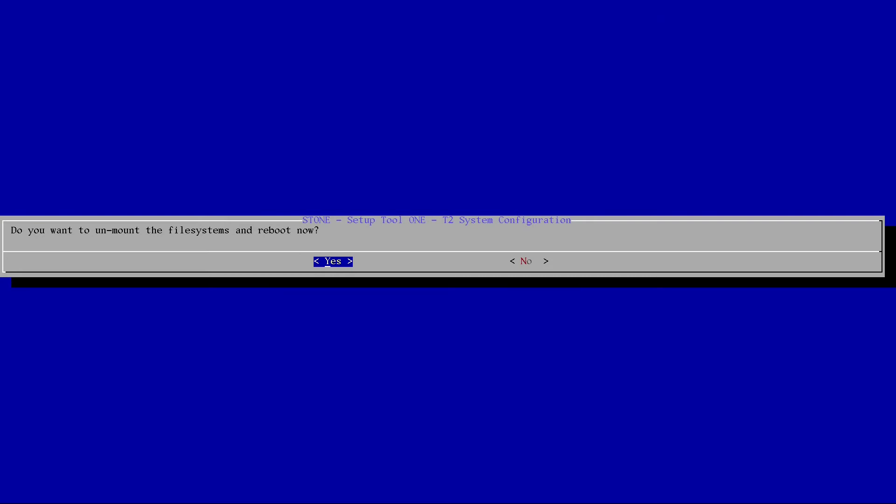
pyautogui.press('Return')
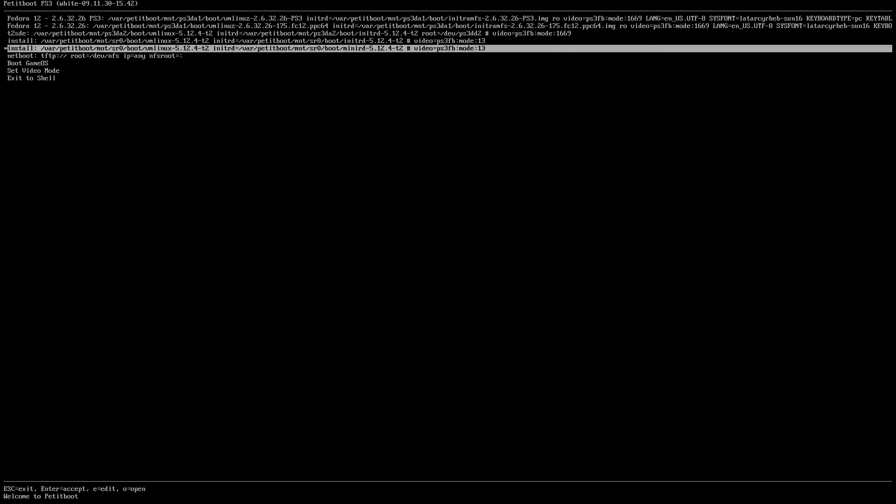
# - Boot the t2sde entry in Petitboot
pyautogui.press('Up')
pyautogui.press('Up')
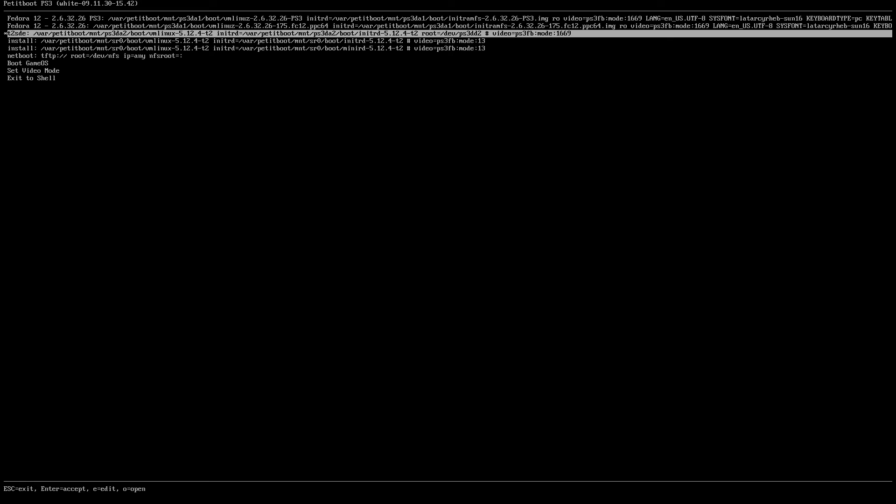
pyautogui.press('Return')
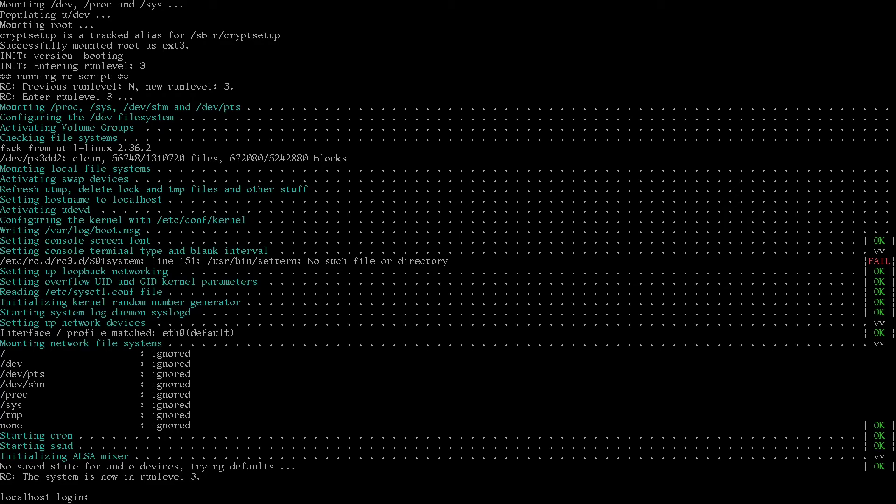
# - Log in as root with its password, then begin typing an eject command for /dev/sr0
pyautogui.write('root')
pyautogui.press('Return')
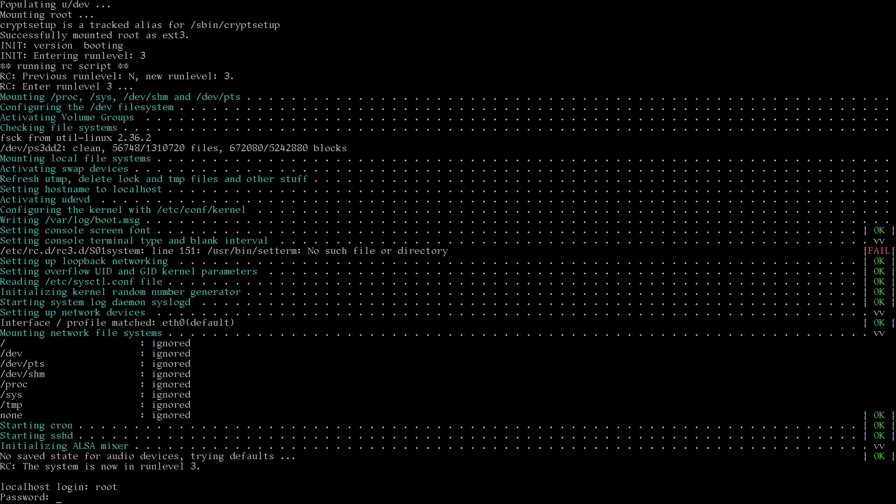
pyautogui.press('Return')
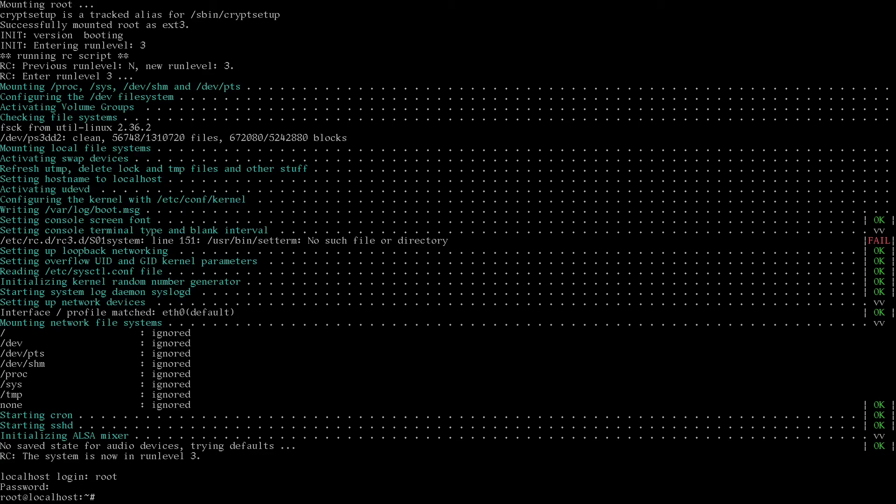
pyautogui.write('eject /dev/sr09')
# - Run eject /dev/sr0, then complete and run groupadd -g 1000 mcps3
pyautogui.press('BackSpace')
pyautogui.press('Return')
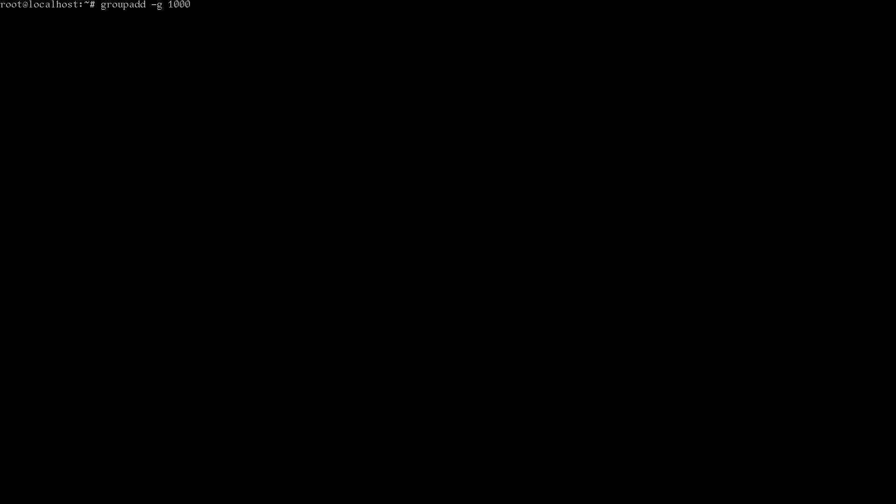
pyautogui.write('mcps3')
pyautogui.press('Return')
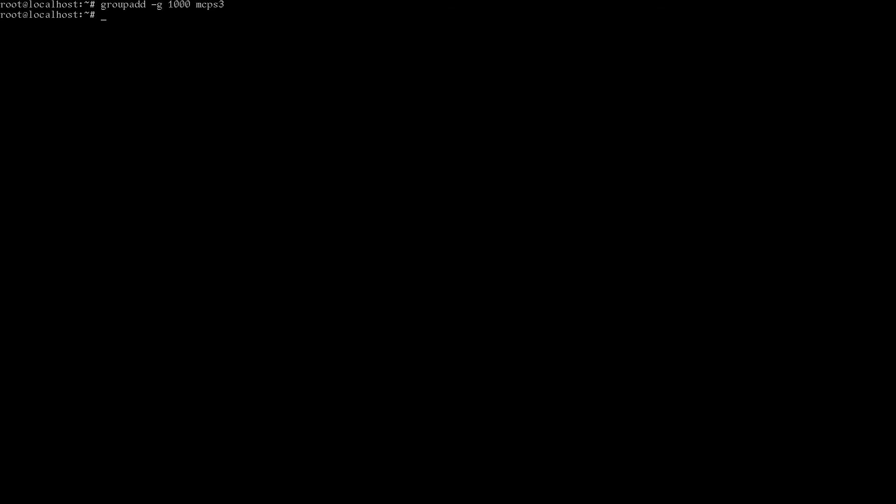
# - Run useradd -g mcps3 -G wheel -m -s /bin/bash -u 1000 mcps3
pyautogui.write('useradd -g mcps3 -G wheel')
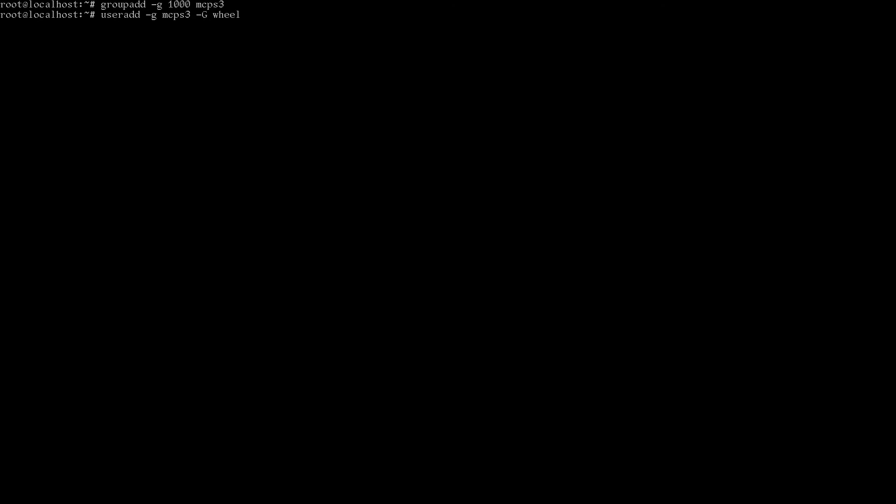
pyautogui.write('m -s /bin/bash -u 1000')
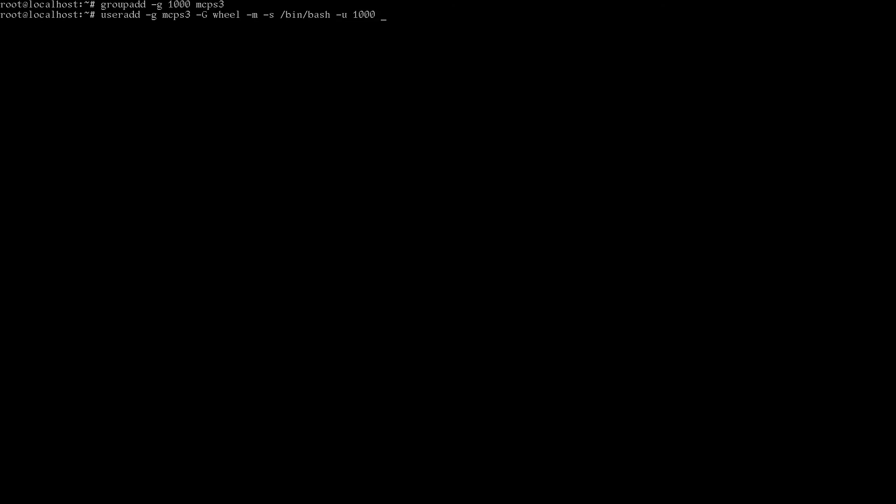
pyautogui.write(' mcps3')
pyautogui.press('Return')
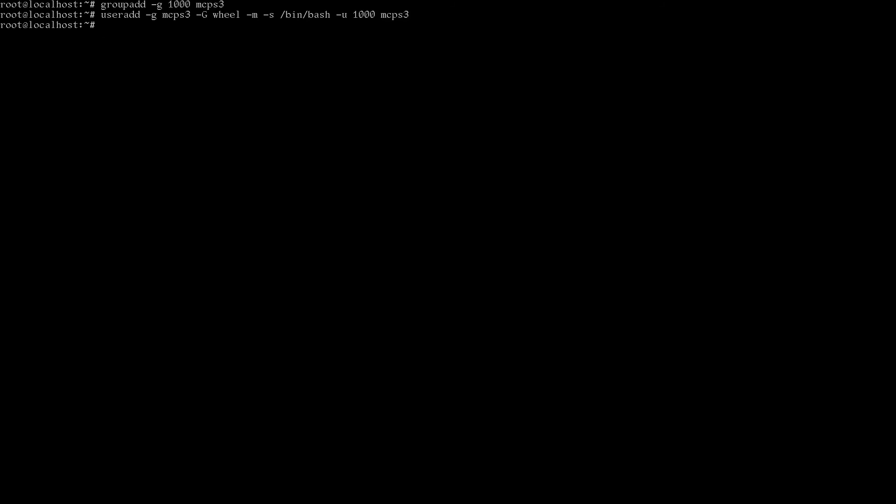
# - Set a new password for mcps3 with passwd mcps3
pyautogui.write('pas')
pyautogui.write('swd mcps3')
pyautogui.press('Return')
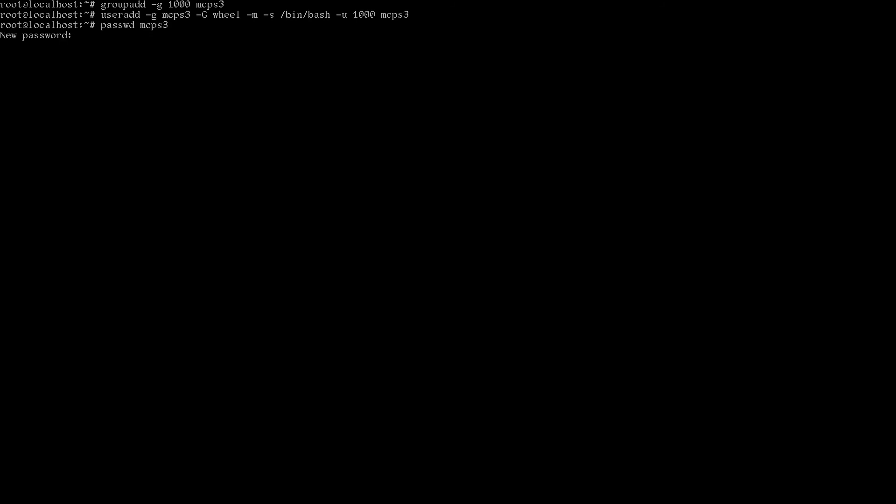
pyautogui.press('Return')
pyautogui.press('Return')
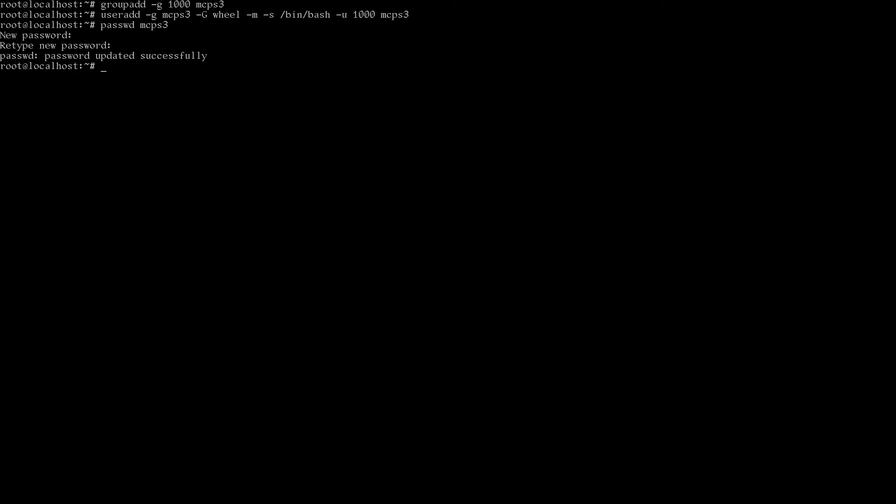
# - Log out of the root session and log in as mcps3
pyautogui.hotkey('ctrl', 'd')
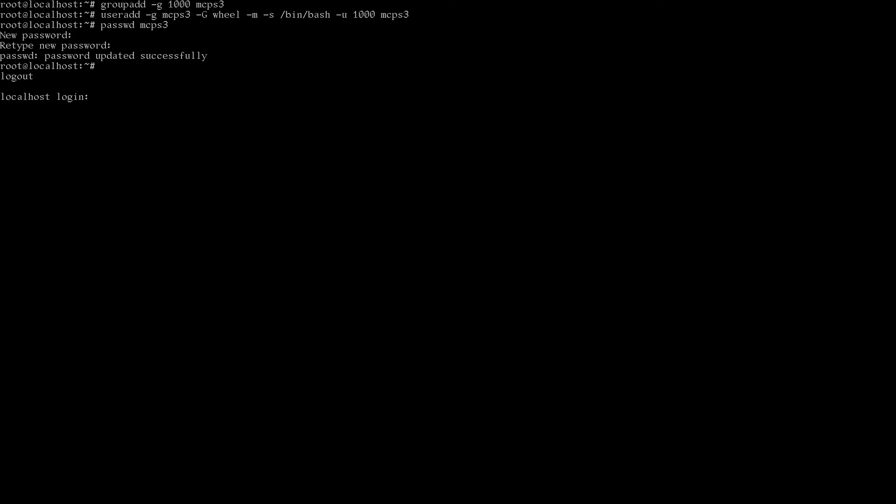
pyautogui.write('mcps3')
pyautogui.press('Return')
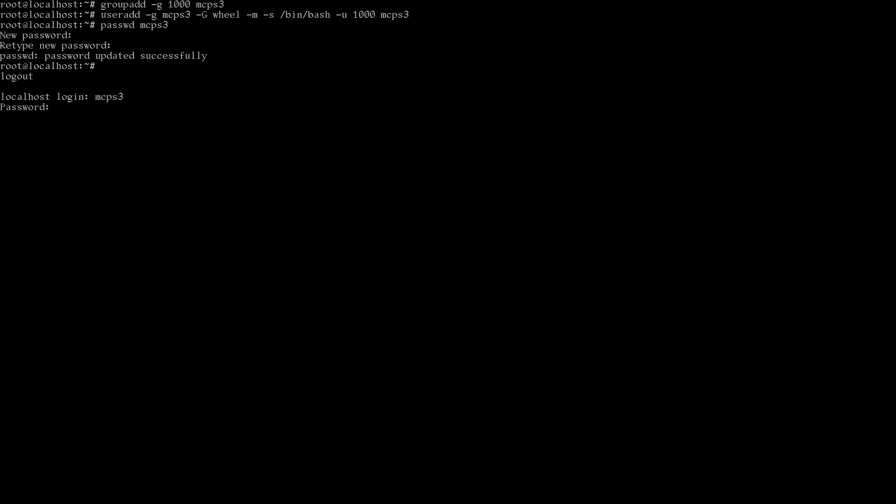